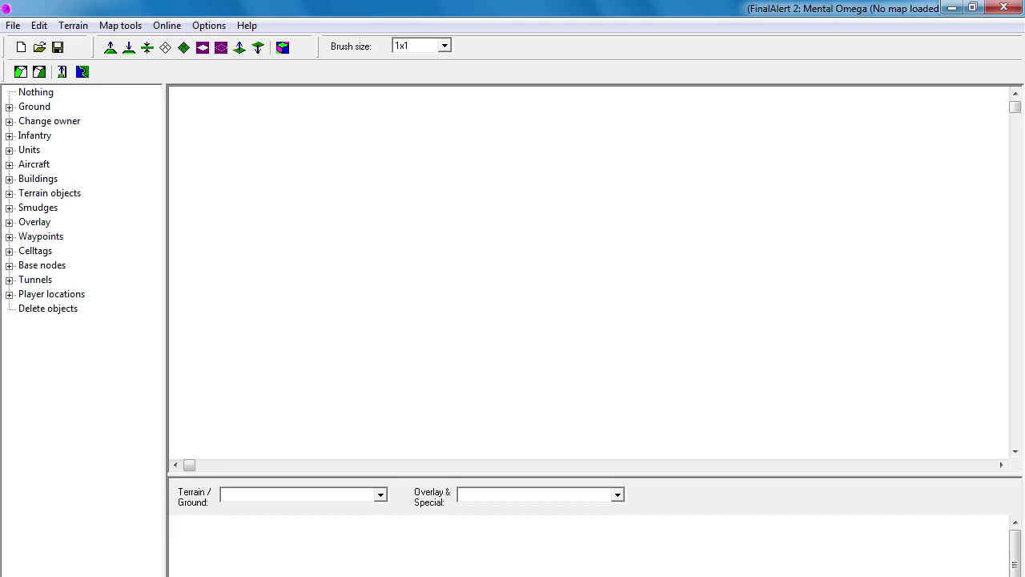
Launch FinalAlert 2: Yuri's Revenge from the desktop and bring up its dialog for opening a map.
left_click(952, 7)
double_click(330, 32)
key("Return")
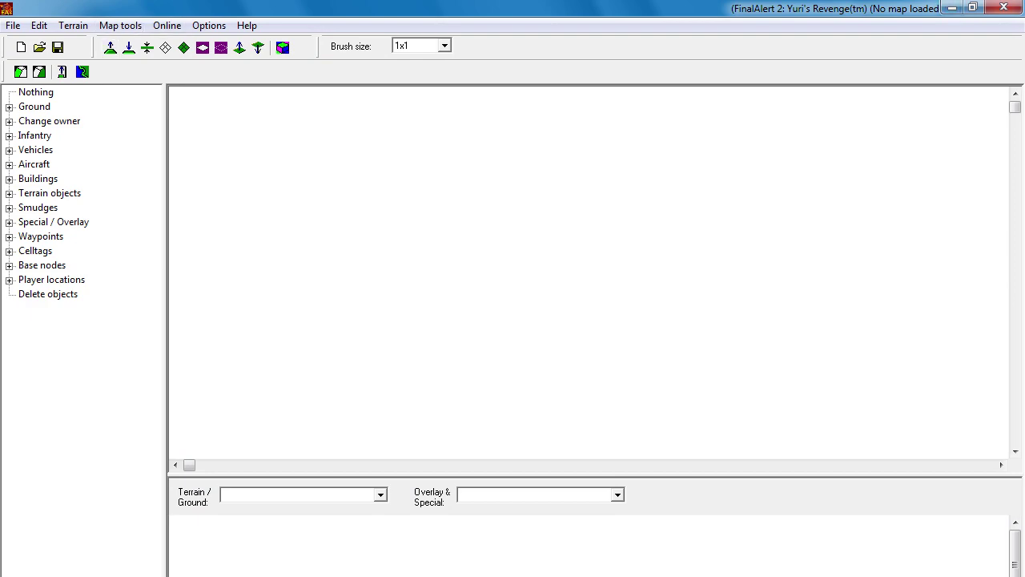
left_click(38, 47)
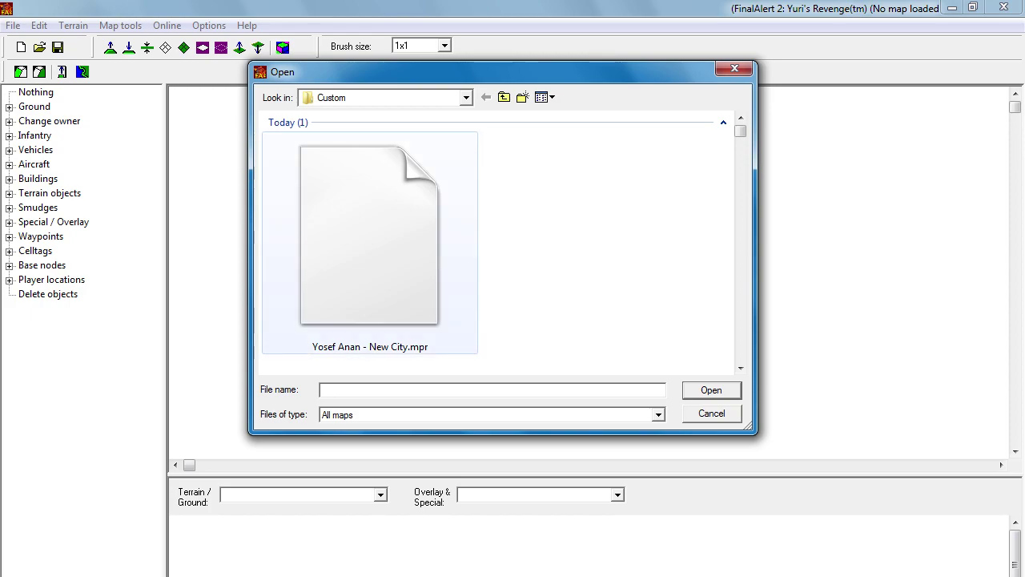
Enlarge the Open dialog and look through the Custom folder for the brutal survival map.
left_click(369, 242)
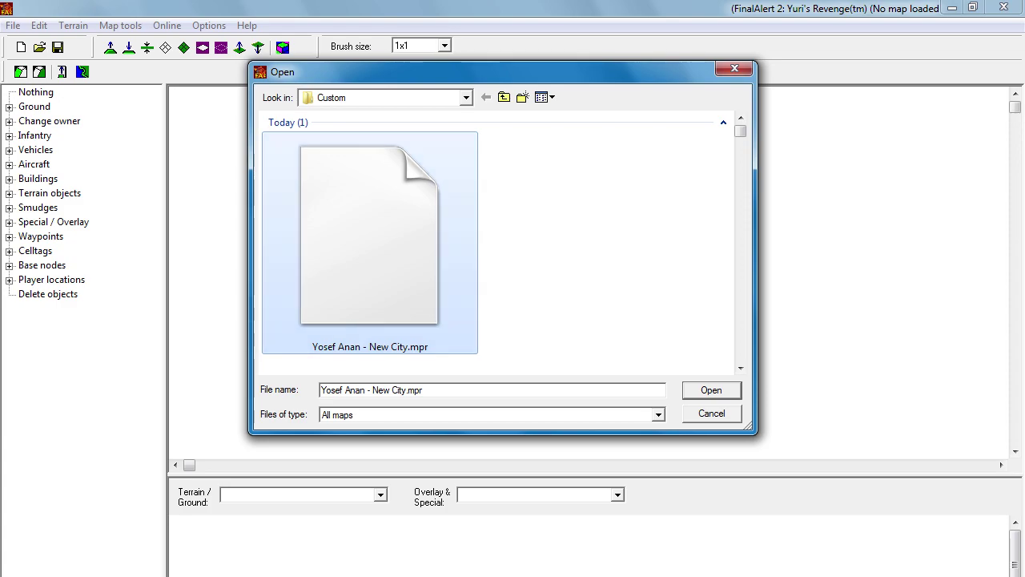
left_click_drag(751, 430, 884, 495)
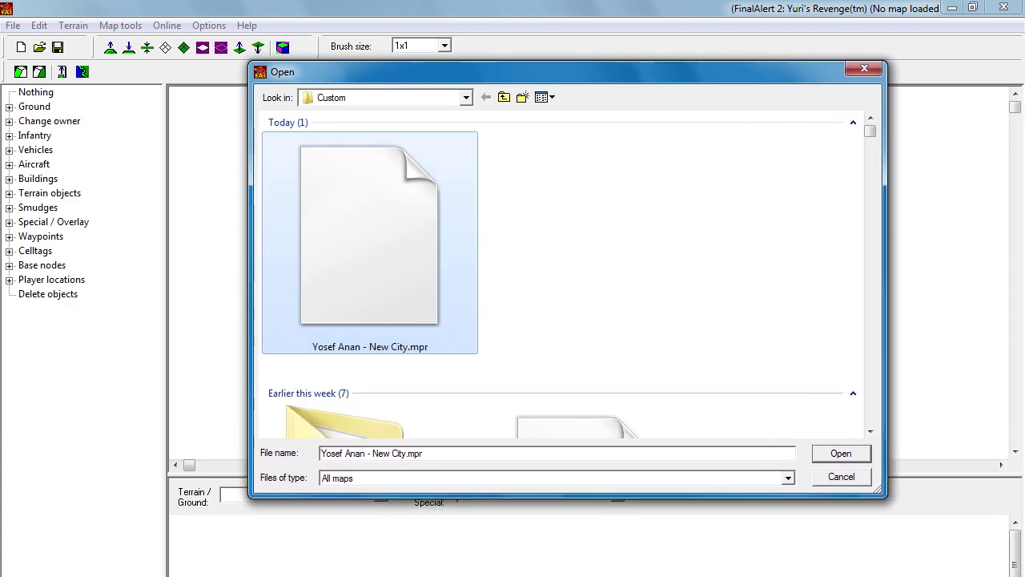
left_click_drag(248, 280, 36, 280)
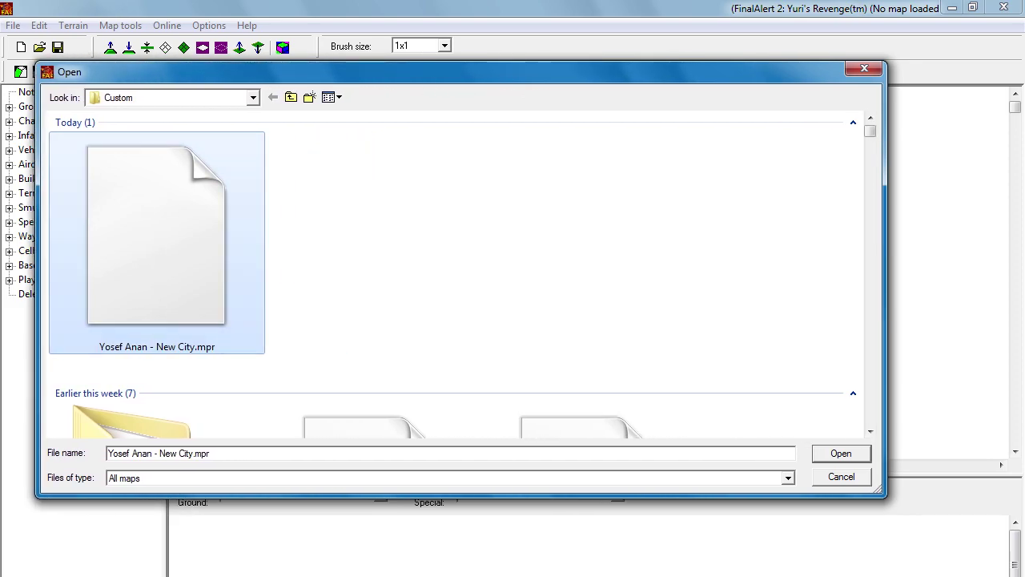
left_click_drag(886, 281, 1003, 280)
left_click_drag(513, 62, 512, 13)
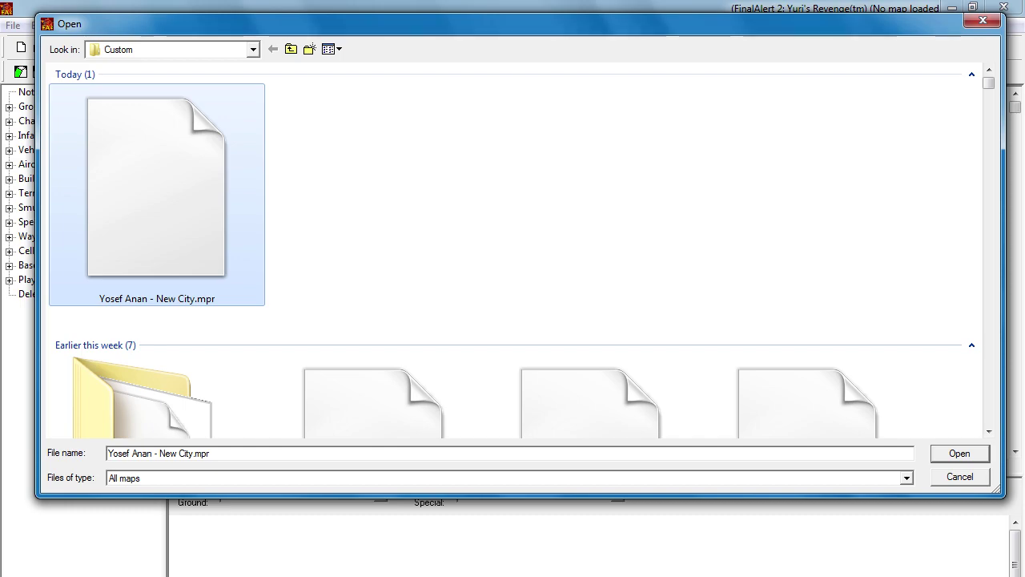
left_click_drag(513, 496, 512, 576)
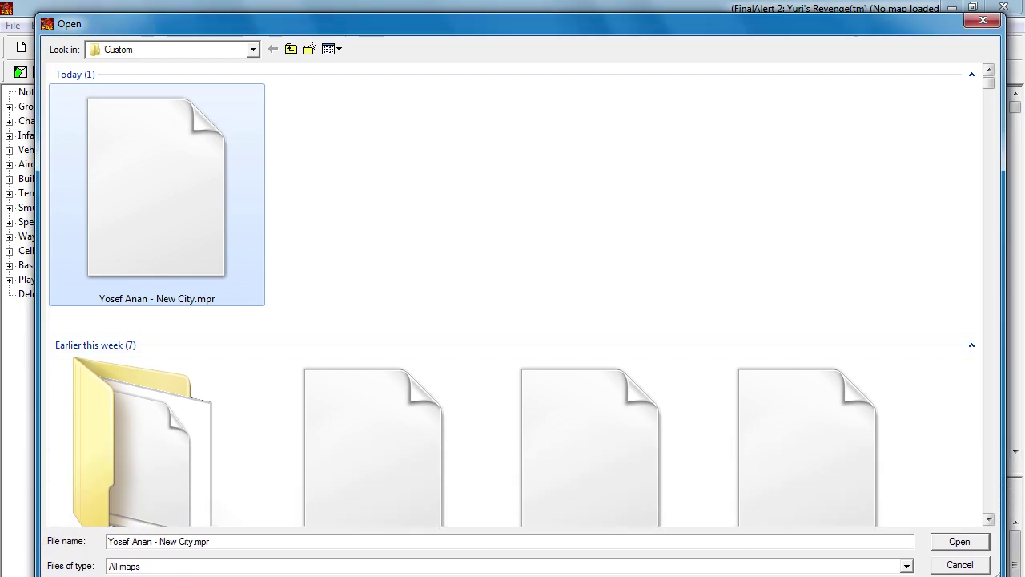
left_click(808, 448)
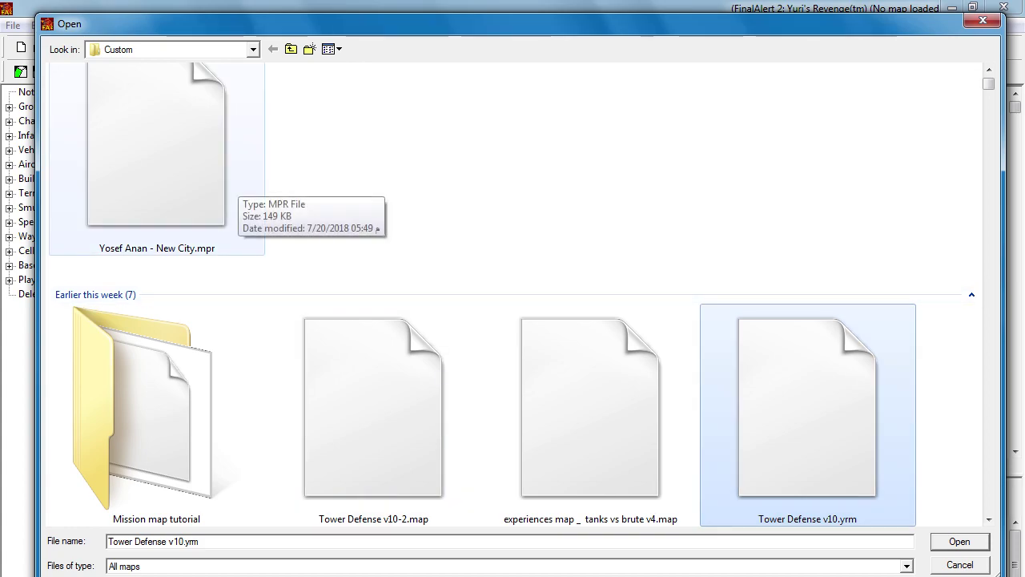
scroll(240, 185, "down", 5)
left_click_drag(988, 129, 989, 166)
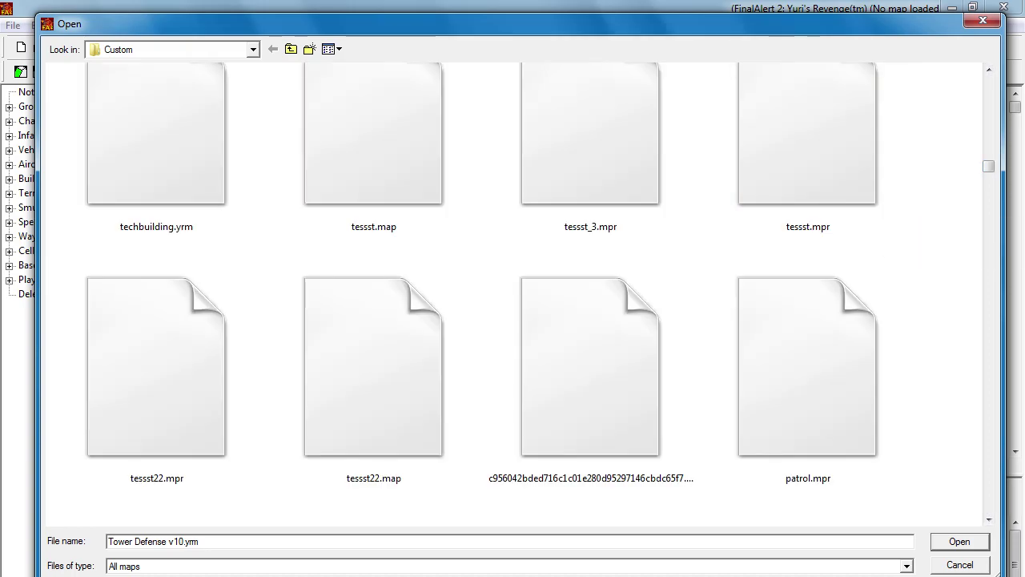
scroll(873, 205, "down", 6)
scroll(520, 296, "down", 8)
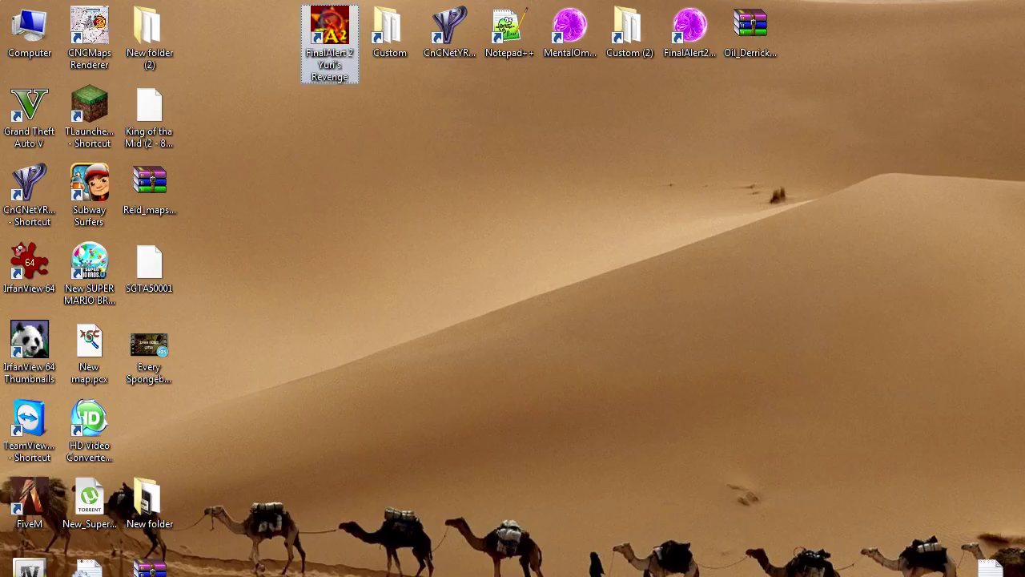
Open the Custom maps folder in Windows Explorer from the desktop and search it for "Brutal".
double_click(389, 32)
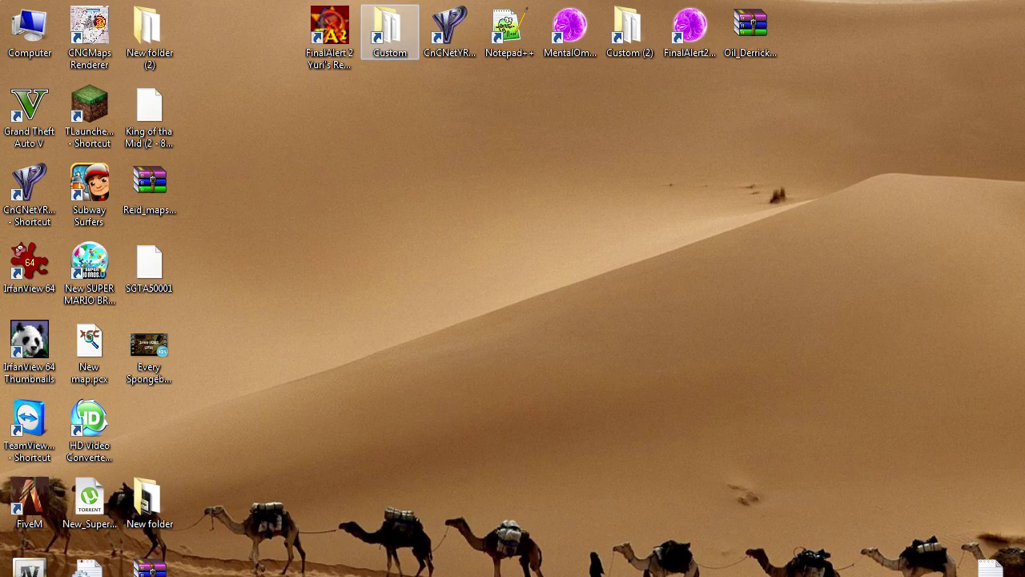
double_click(561, 70)
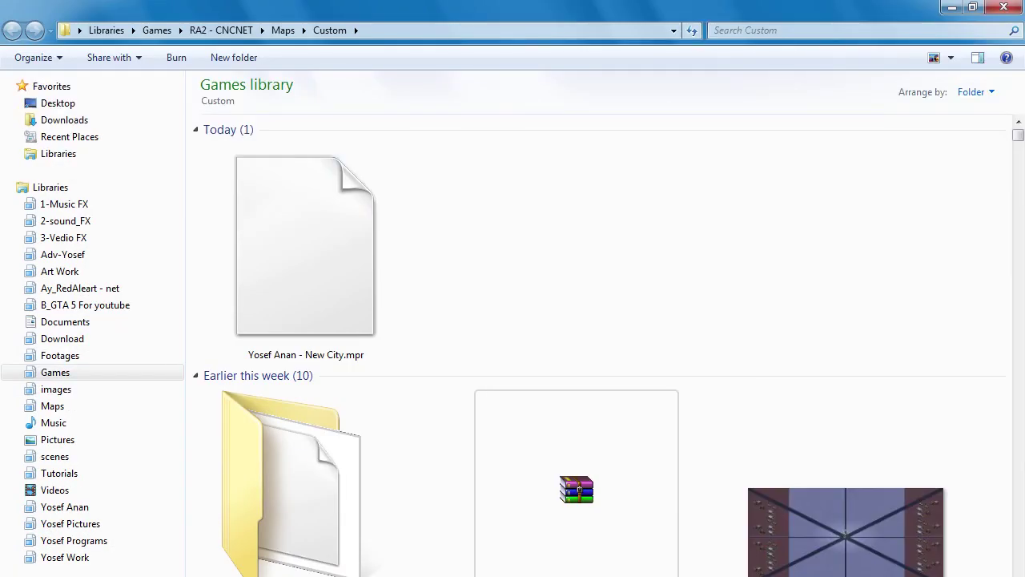
left_click(849, 30)
type("Brutal")
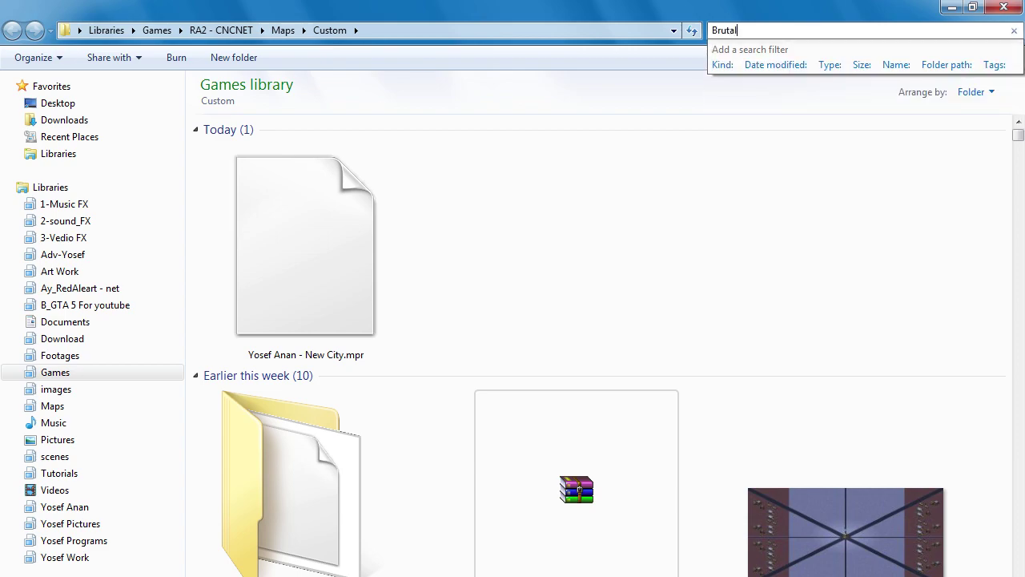
key("Return")
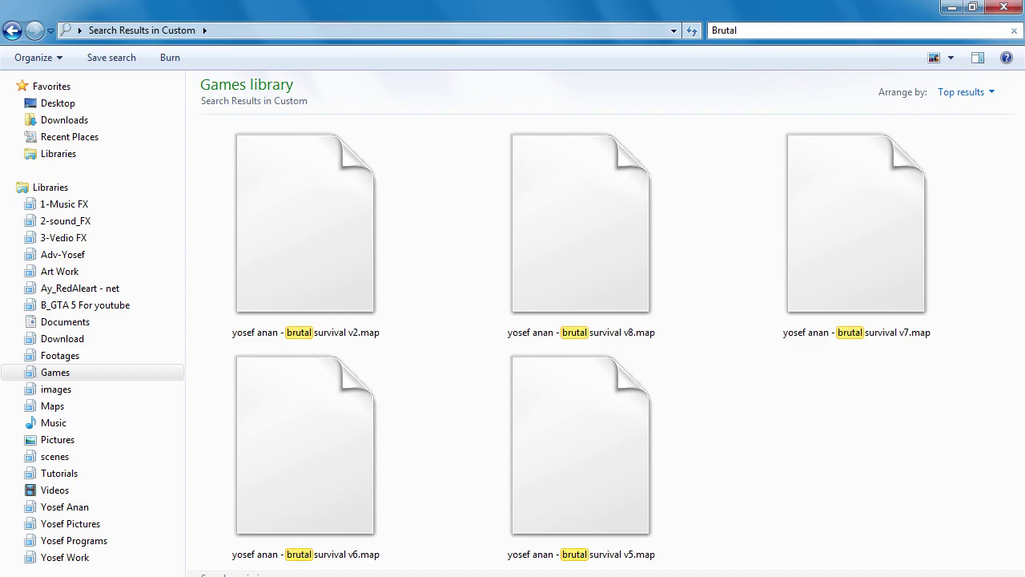
Copy the full file name, including the extension, of the brutal survival v6 map.
left_click(306, 452)
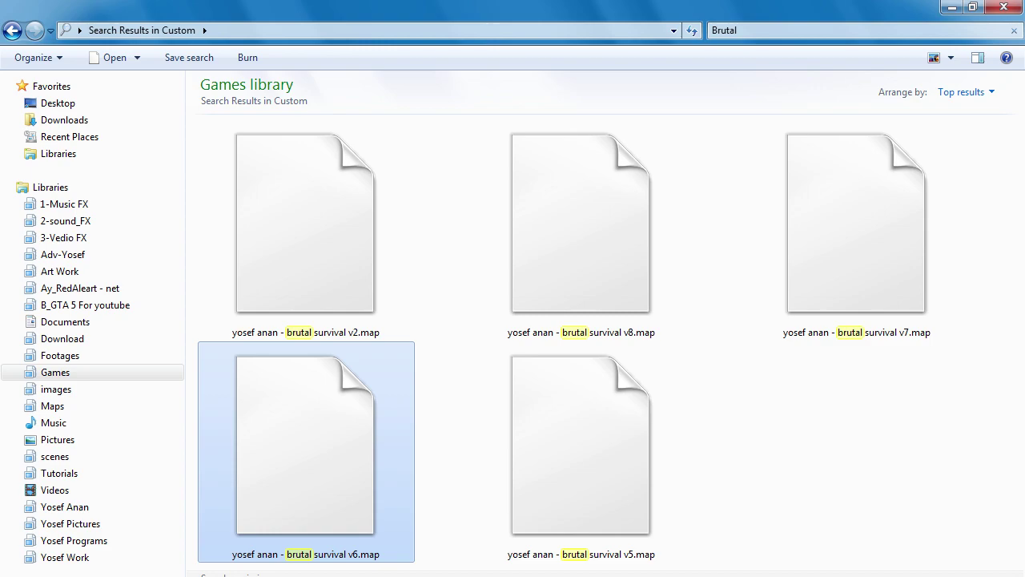
key("F2")
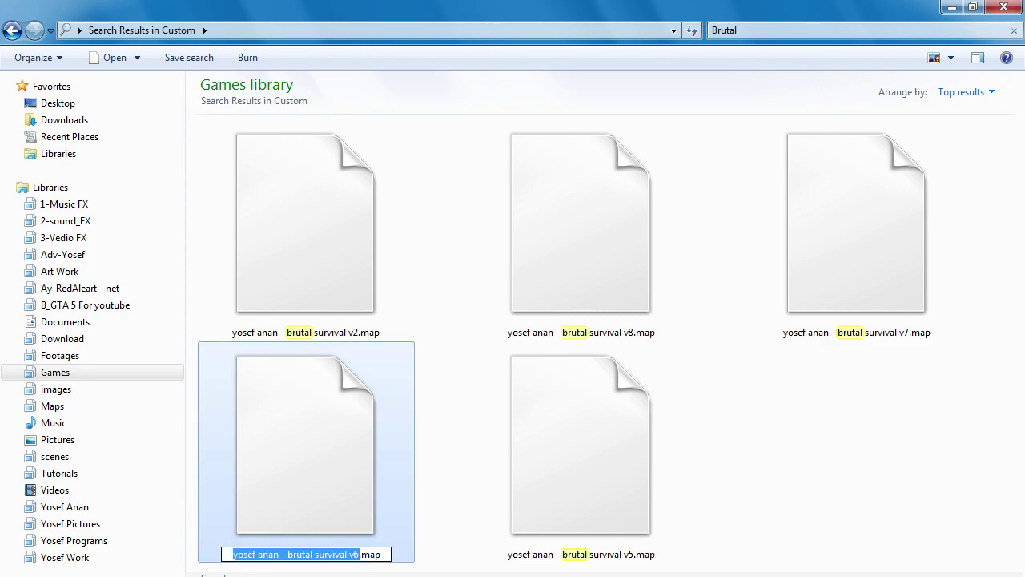
left_click_drag(384, 554, 229, 554)
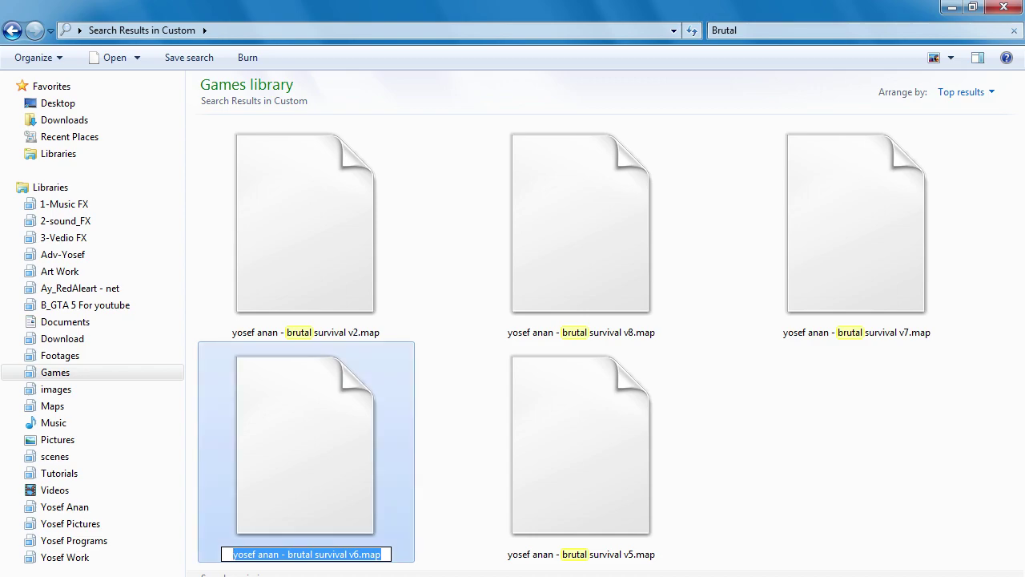
Switch to the extra empty FinalAlert 2: Yuri's Revenge window and quit it.
key("alt+Tab")
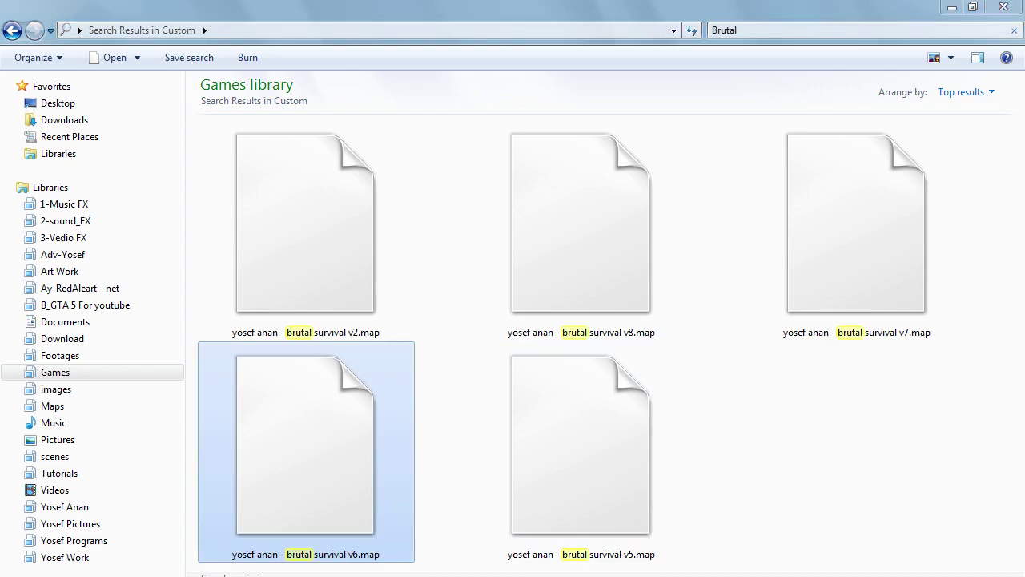
key("alt+Tab")
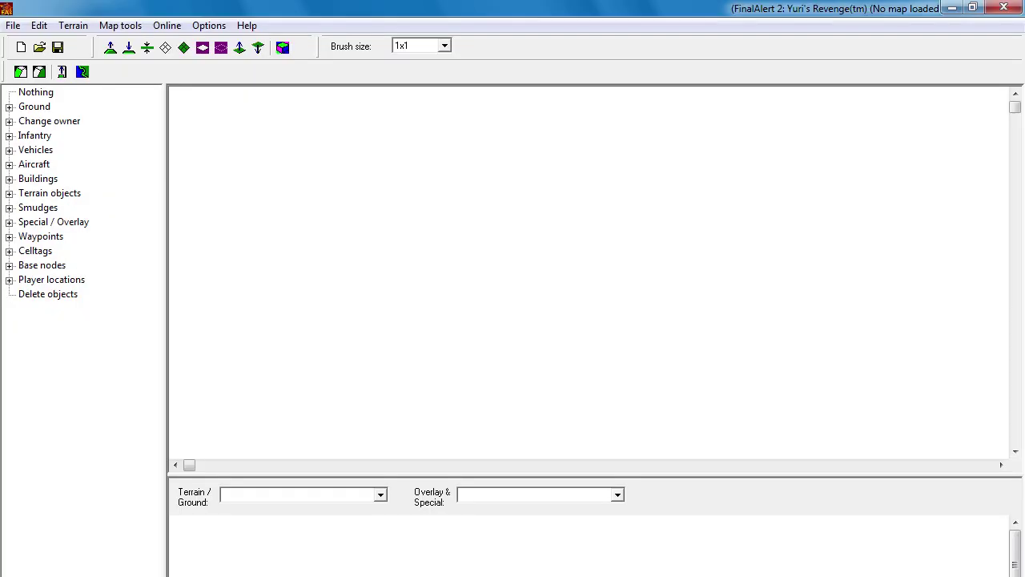
left_click(1003, 8)
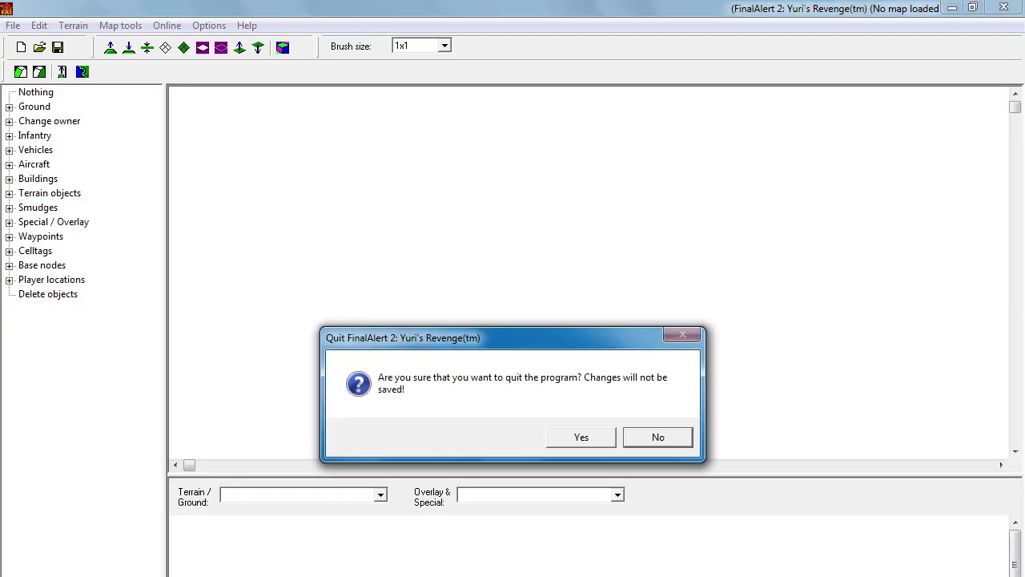
left_click(581, 437)
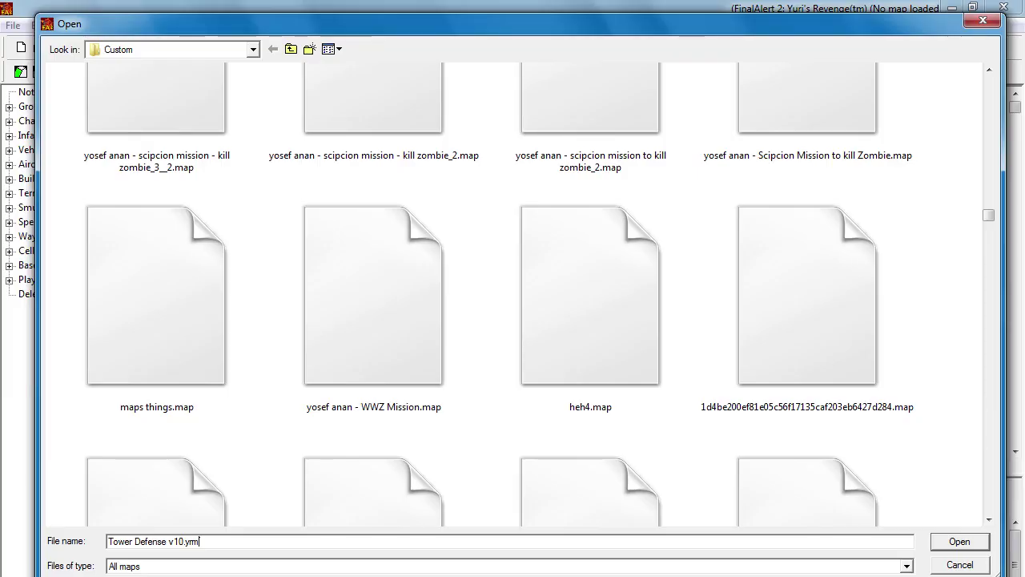
Load the brutal survival v6 map using its copied file name and enlarge the map view over the tile area.
left_click(336, 505)
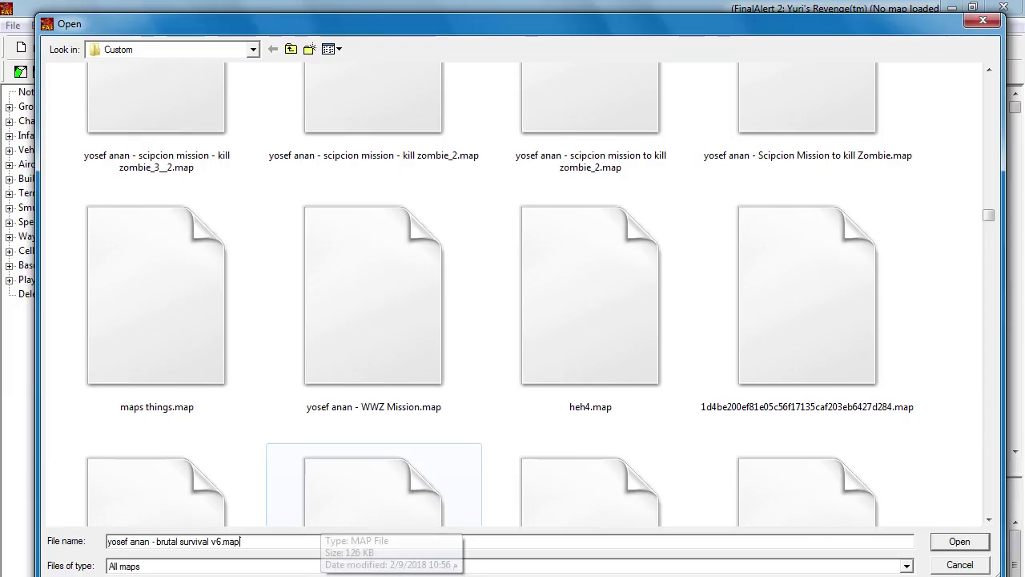
key("Return")
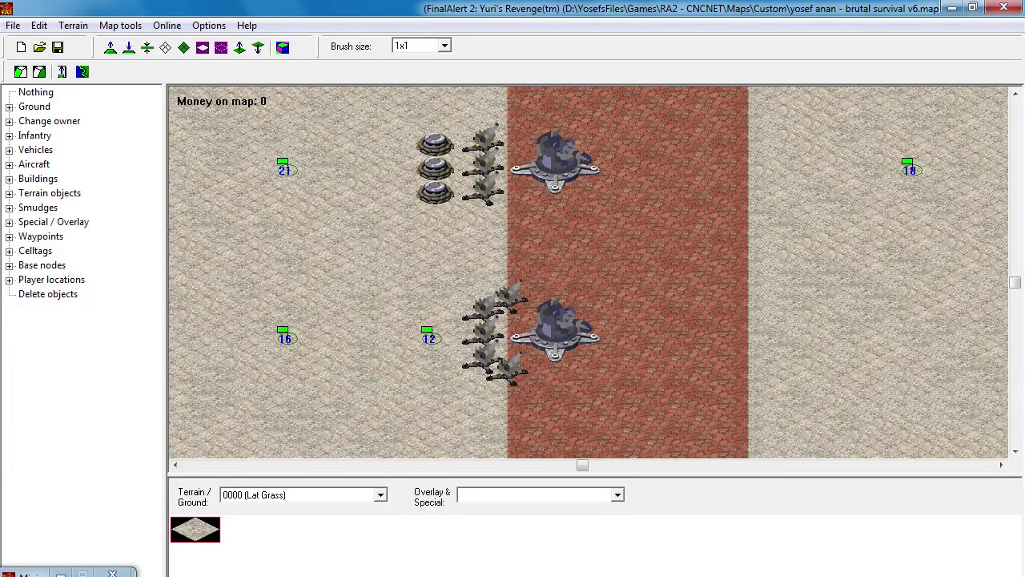
mouse_move(780, 309)
right_mouse_down()
mouse_move(788, 268)
mouse_move(778, 308)
right_mouse_up()
left_click_drag(705, 474, 717, 575)
mouse_move(848, 437)
right_mouse_down()
mouse_move(761, 437)
mouse_move(413, 302)
right_mouse_up()
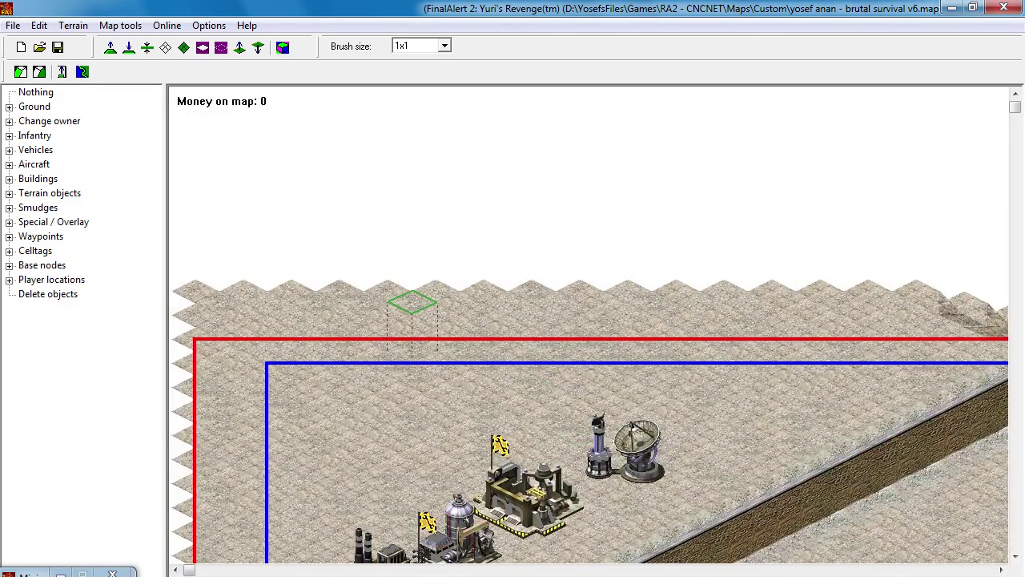
Open the map properties of the brutal survival map and select the visible area values.
left_click(38, 25)
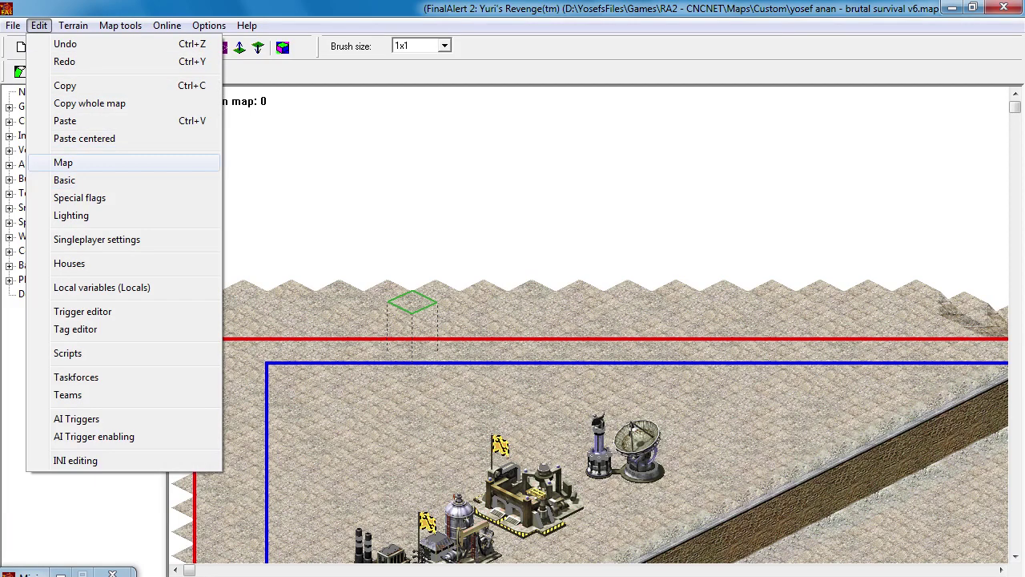
left_click(64, 163)
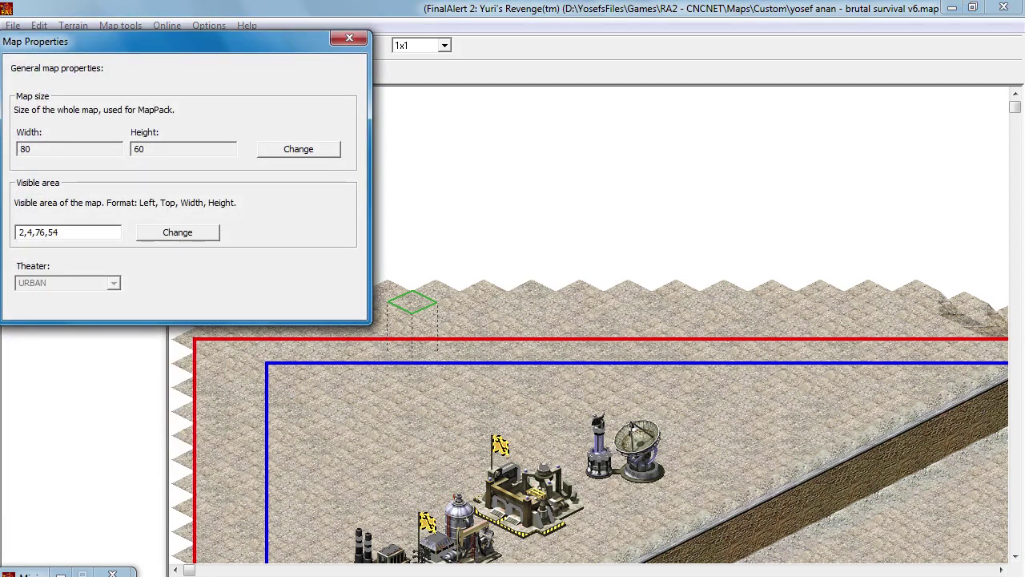
double_click(38, 232)
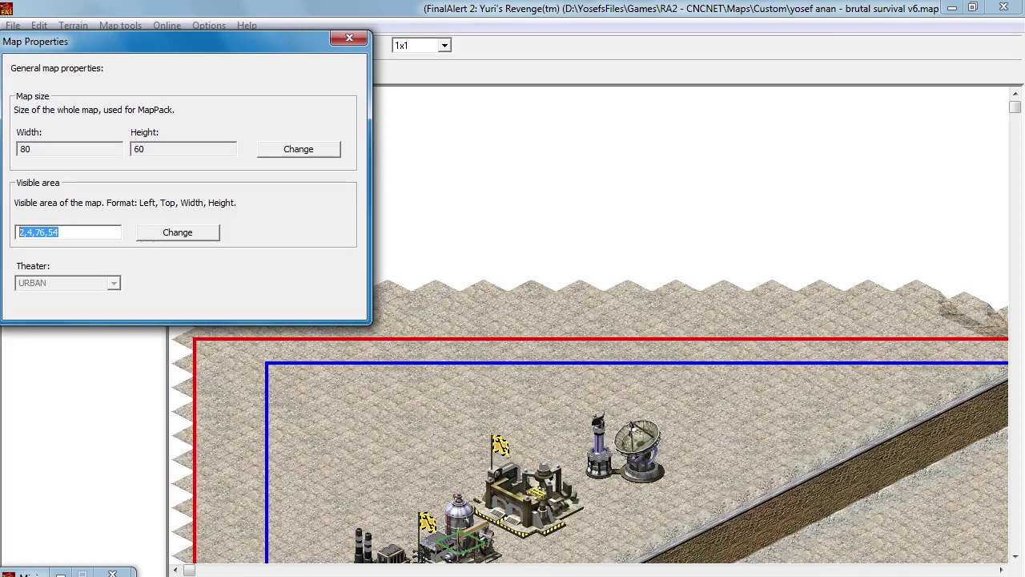
Switch to FinalAlert 2: Mental Omega and start a new multiplayer map, advancing to the size and theater settings.
left_click(461, 543)
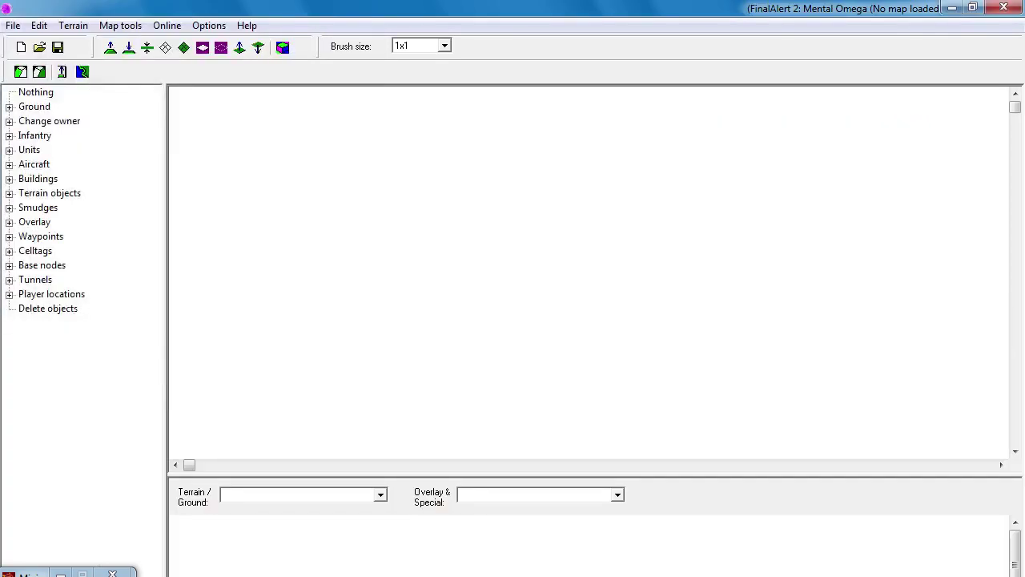
left_click(21, 48)
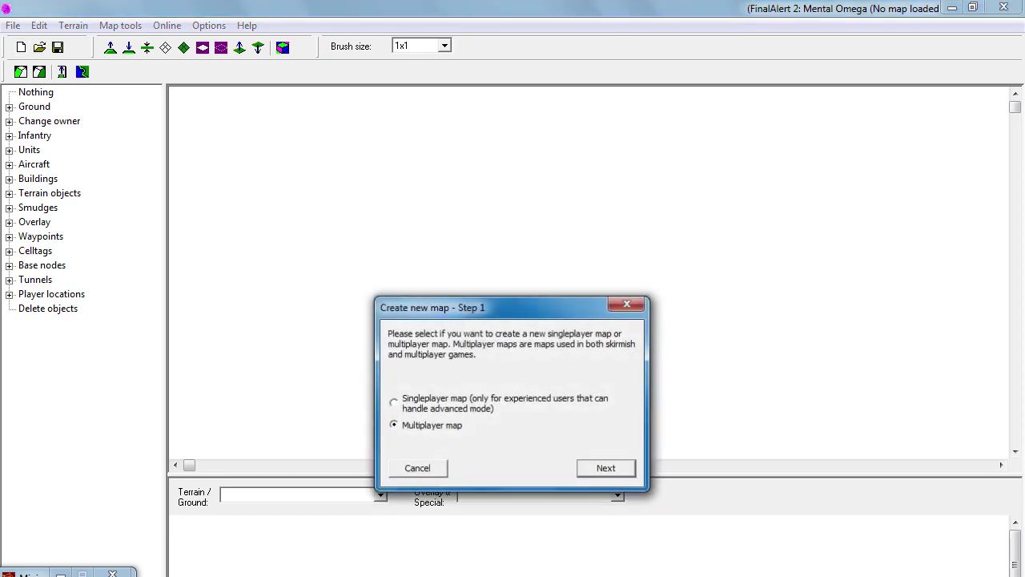
key("Return")
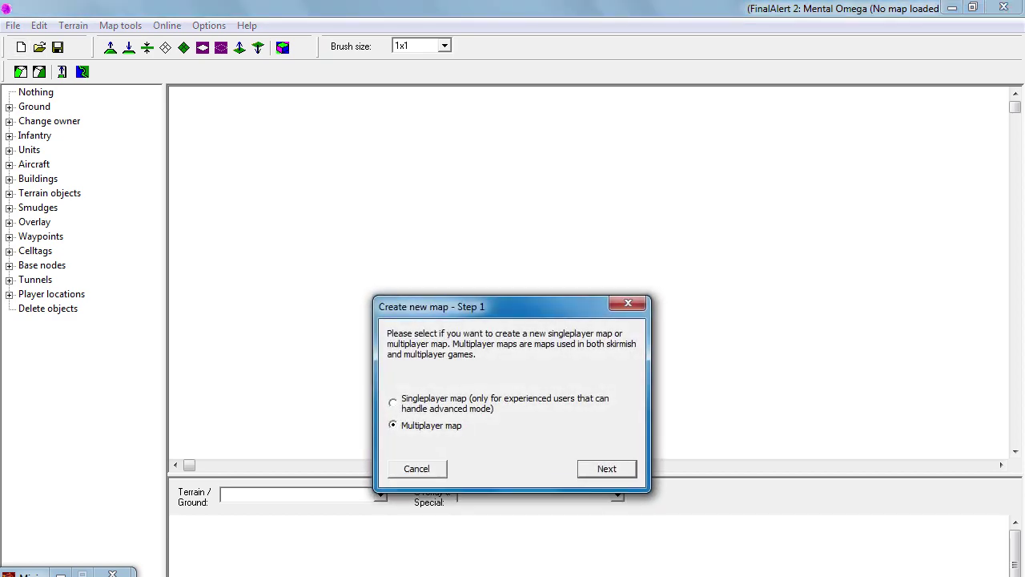
key("Return")
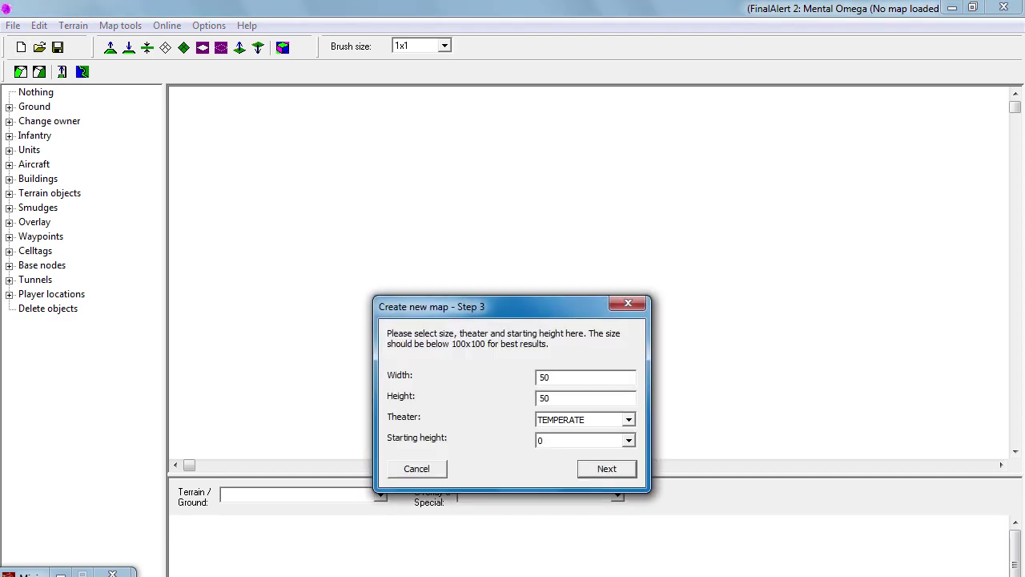
Set the new map's theater to URBAN, its width to 80 and its height to 60.
left_click(629, 420)
left_click(561, 454)
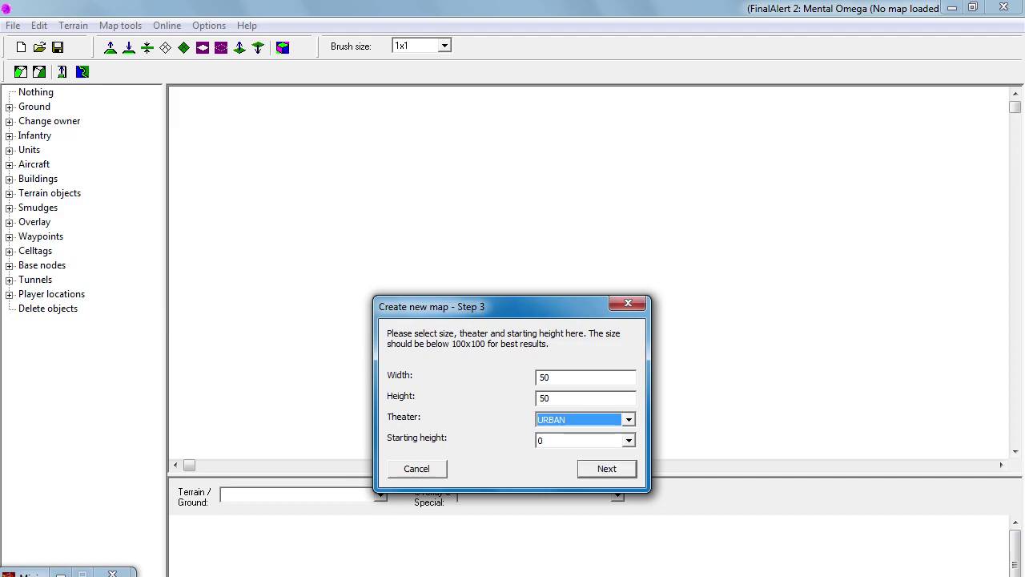
double_click(545, 377)
type("80")
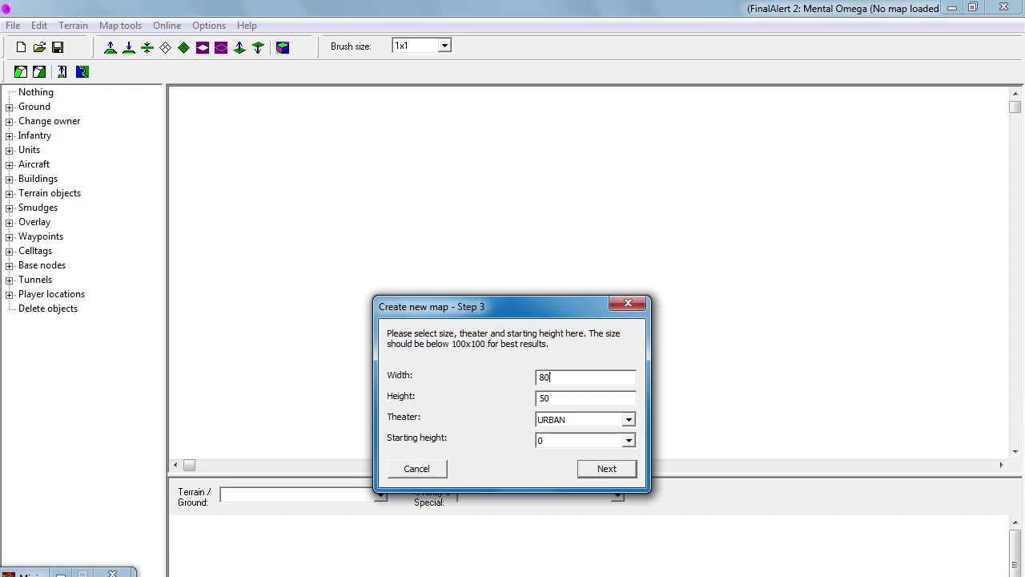
double_click(548, 398)
type("60")
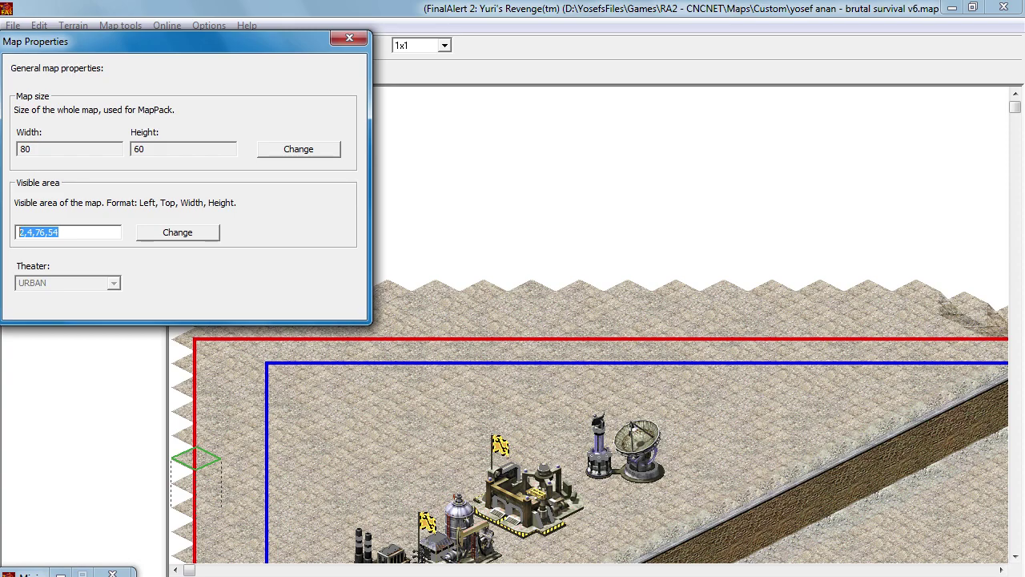
Close the map properties of the brutal survival map in FinalAlert 2: Yuri's Revenge.
left_click(349, 39)
right_click_drag(353, 250, 400, 332)
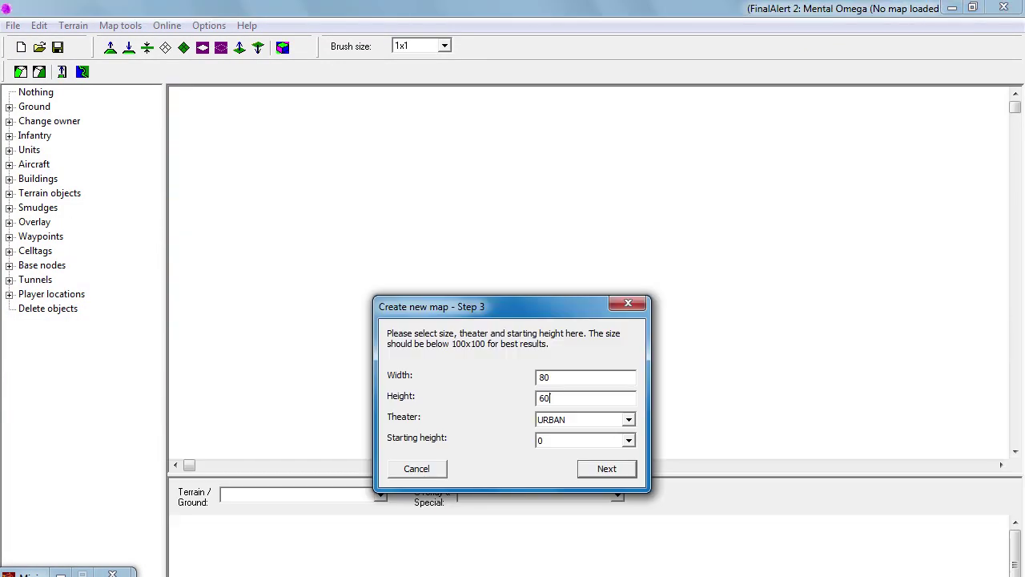
Finish creating the new Mental Omega map and delete its waypoints 0 to 7.
key("Return")
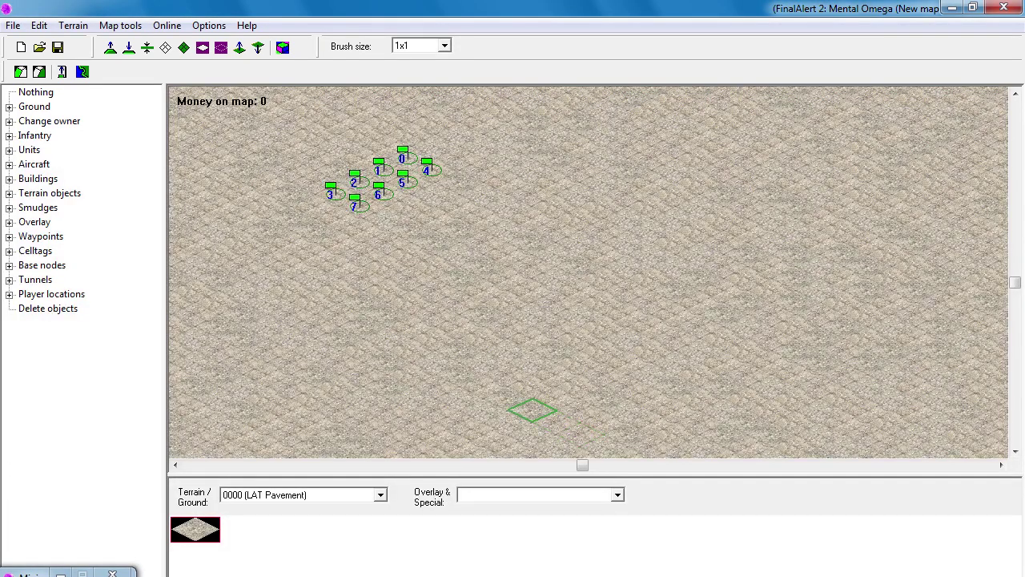
middle_click_drag(533, 410, 469, 359)
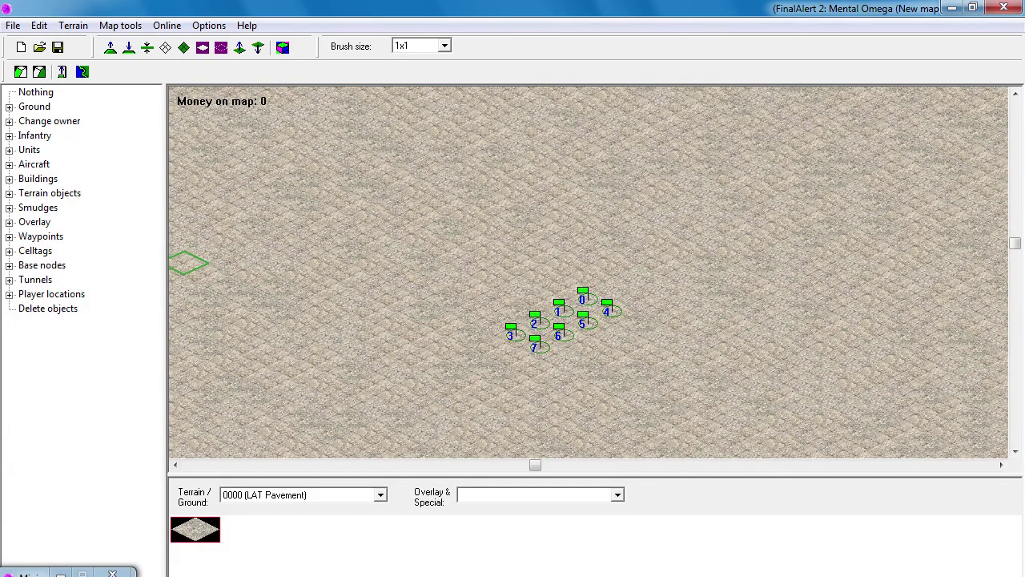
left_click(9, 236)
left_click(67, 279)
mouse_move(518, 334)
left_mouse_down()
mouse_move(688, 299)
mouse_move(567, 334)
left_mouse_up()
left_click(583, 298)
right_click(521, 310)
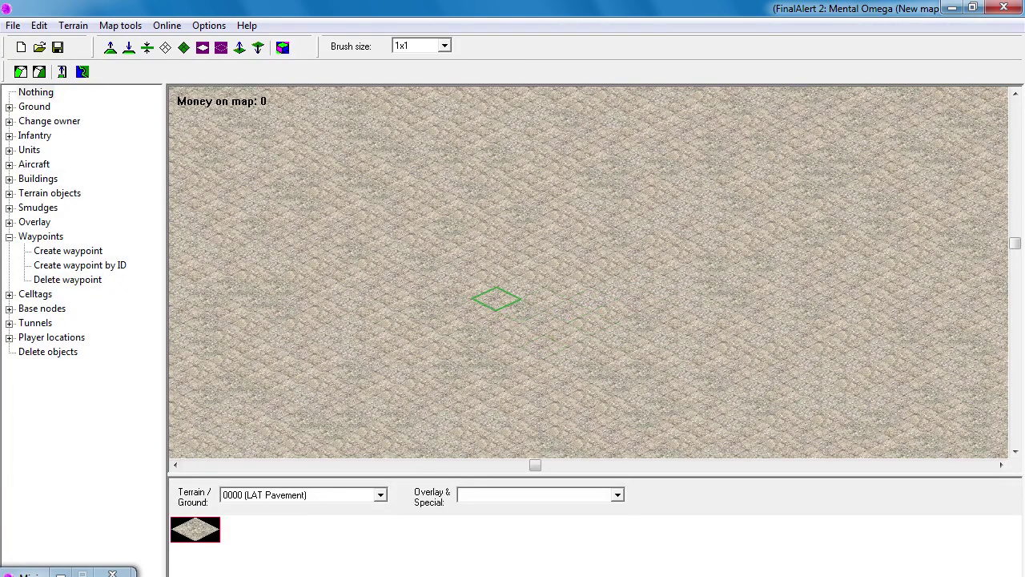
Open the new map's properties, select the visible area values and close the properties.
left_click(38, 25)
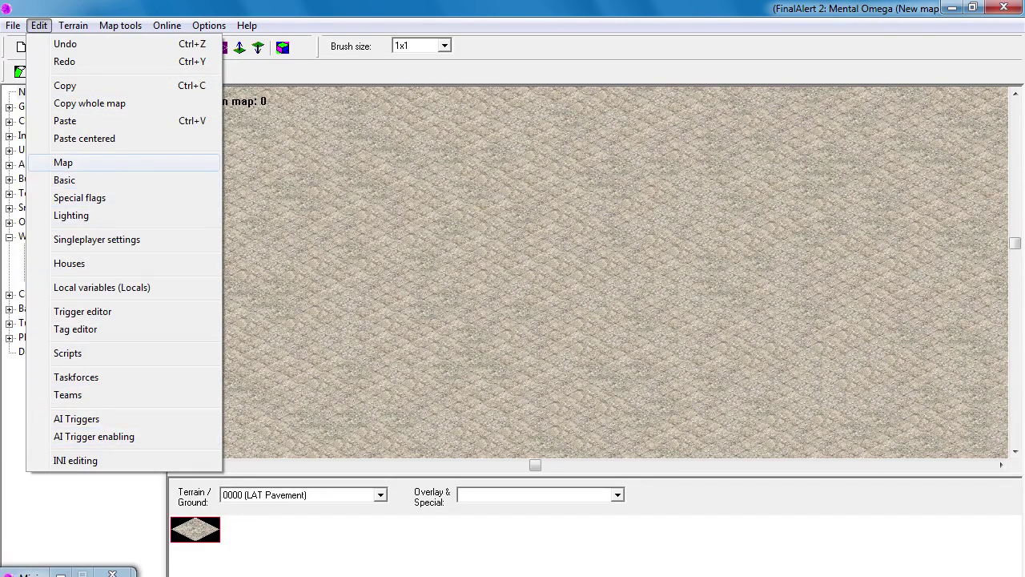
left_click(63, 162)
double_click(50, 232)
left_click(63, 232)
key("Escape")
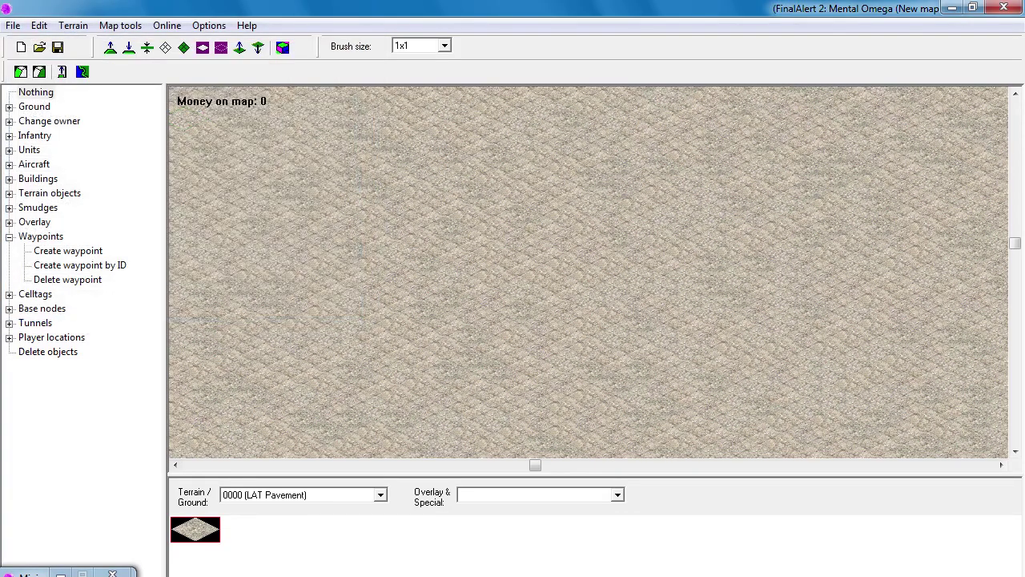
Enlarge the map view, switch to FinalAlert 2: Yuri's Revenge and copy the whole brutal survival map.
left_click_drag(670, 475, 670, 548)
mouse_move(670, 402)
right_mouse_down()
mouse_move(577, 345)
mouse_move(573, 432)
right_mouse_up()
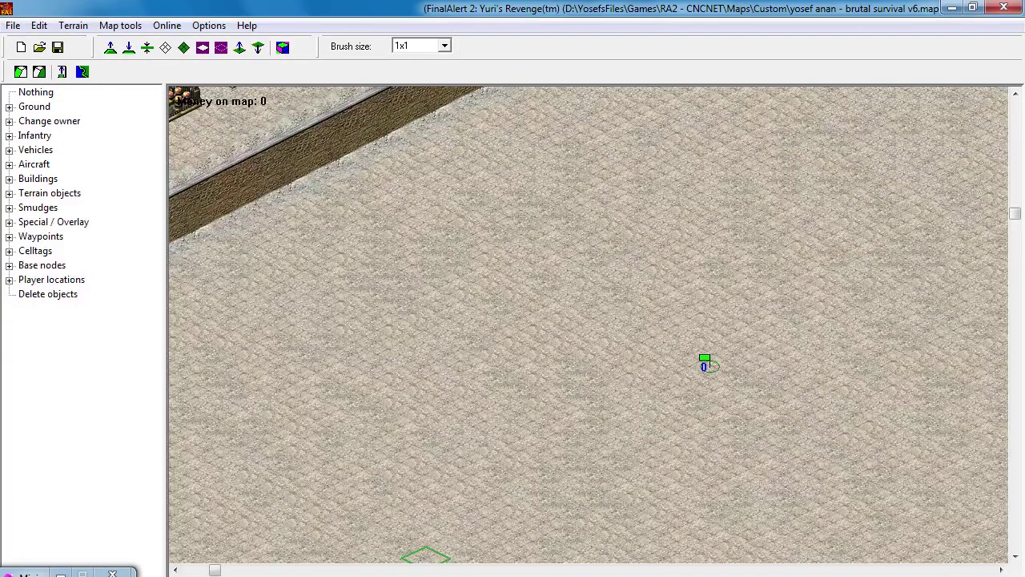
left_click(38, 25)
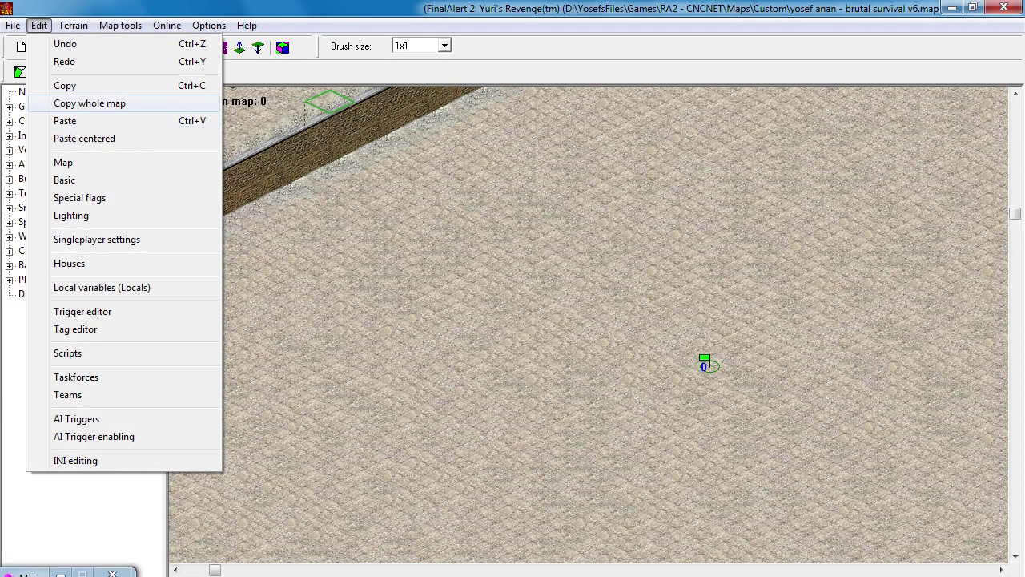
left_click(89, 103)
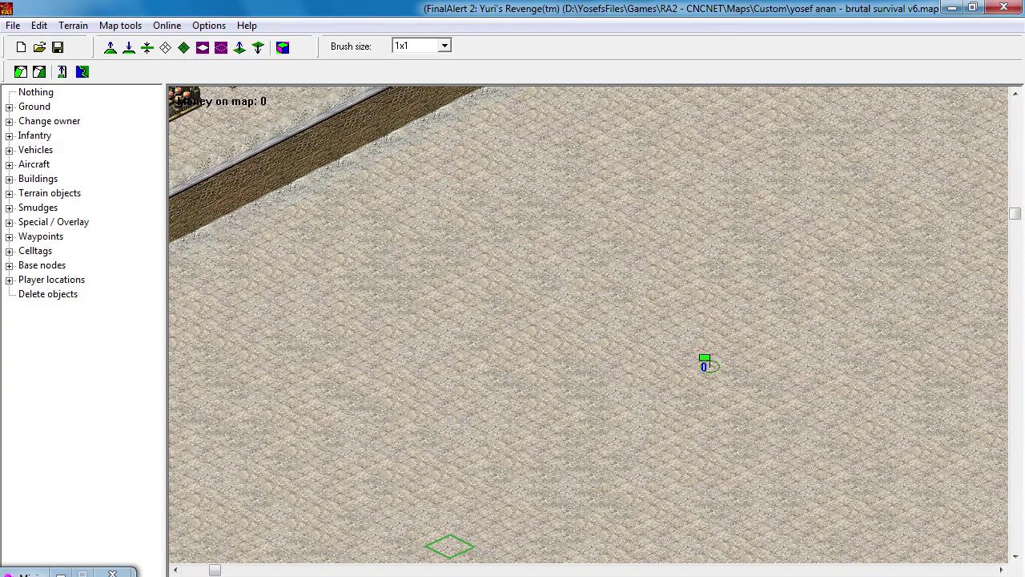
Switch to FinalAlert 2: Mental Omega and paste the copied map centered into the new map.
key("alt+Tab")
left_click(39, 25)
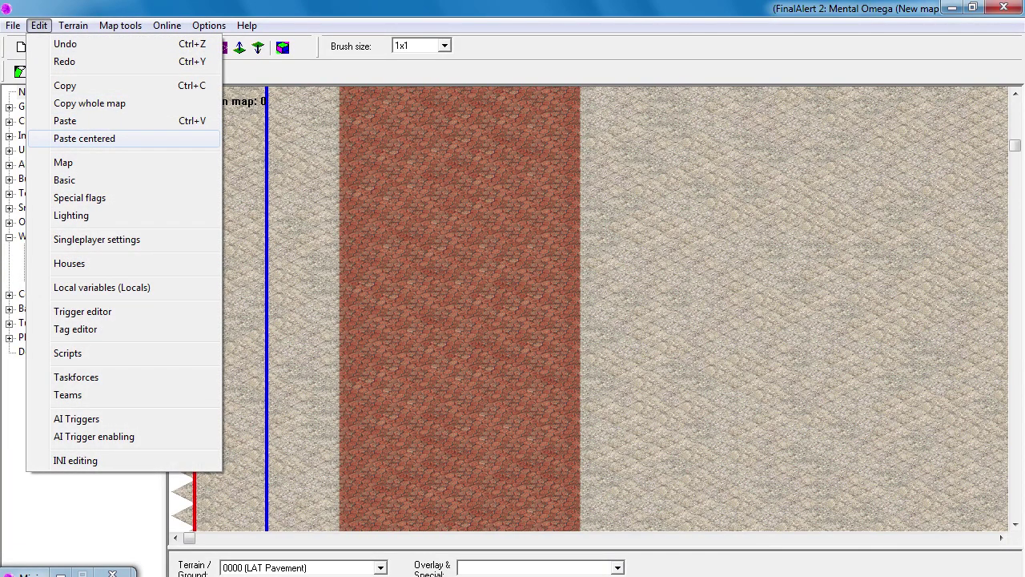
left_click(84, 137)
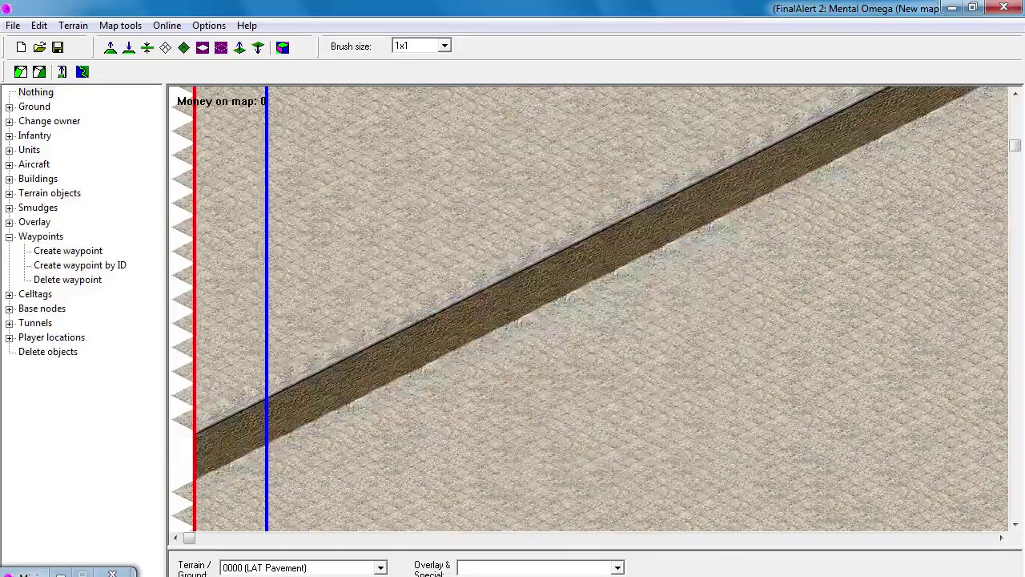
right_click_drag(396, 217, 659, 255)
right_click_drag(660, 255, 772, 409)
right_click_drag(797, 374, 797, 271)
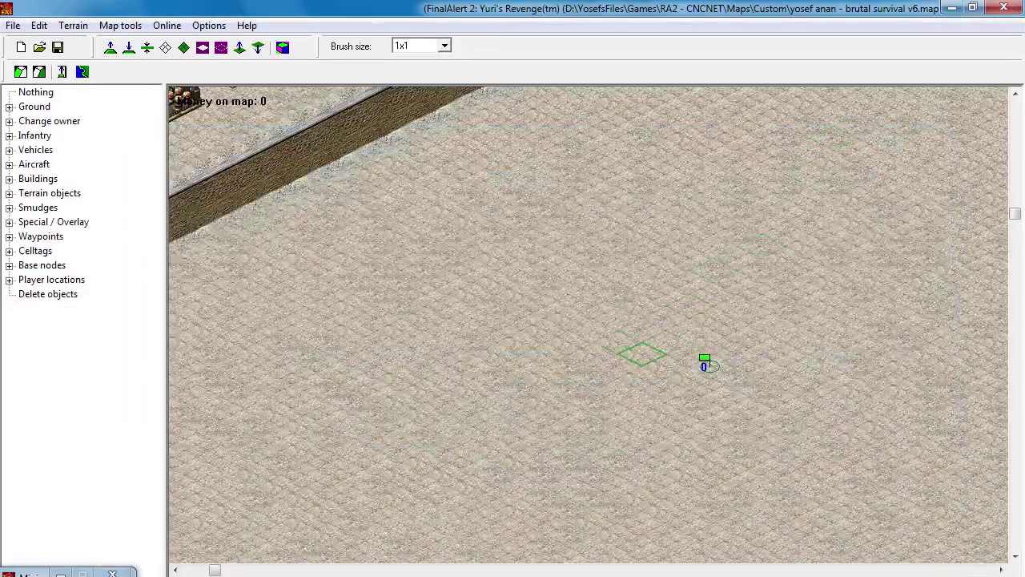
Back in FinalAlert 2: Yuri's Revenge, inspect the structure options and attached tag of the building inside the brick enclosure.
middle_click(620, 347)
right_click_drag(620, 347, 829, 346)
right_click_drag(705, 297, 777, 290)
right_click_drag(703, 270, 709, 329)
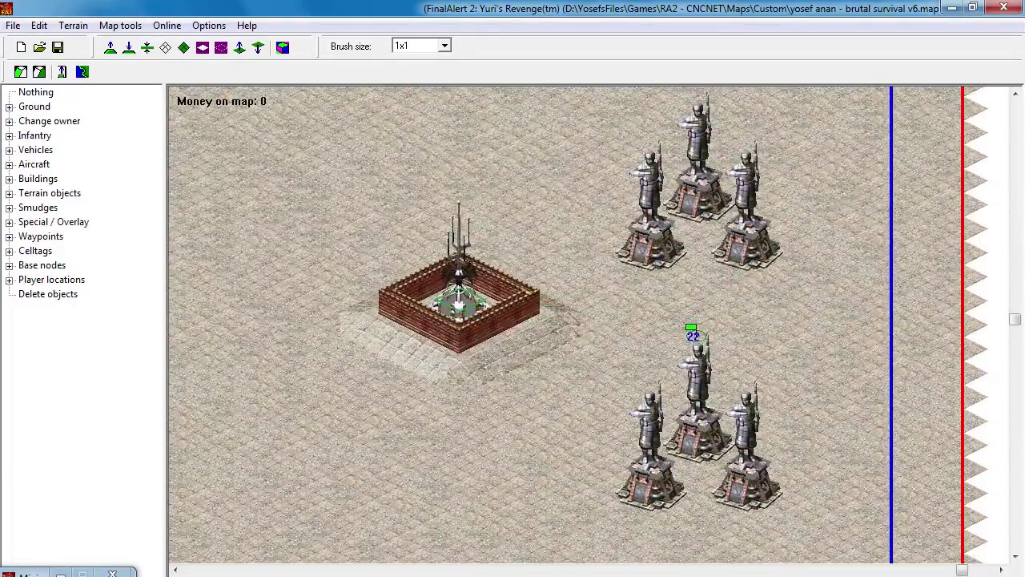
double_click(463, 298)
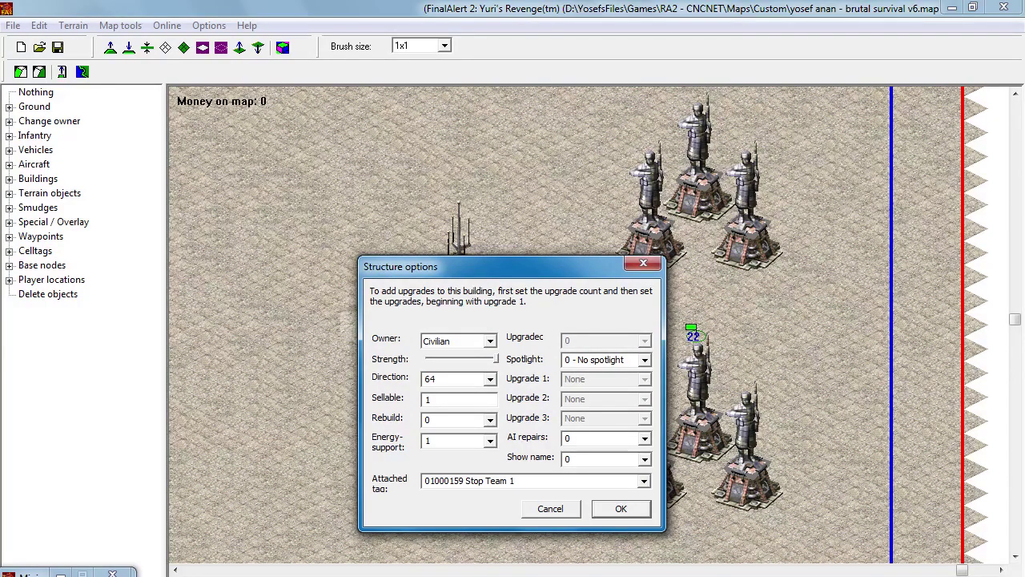
left_click(550, 508)
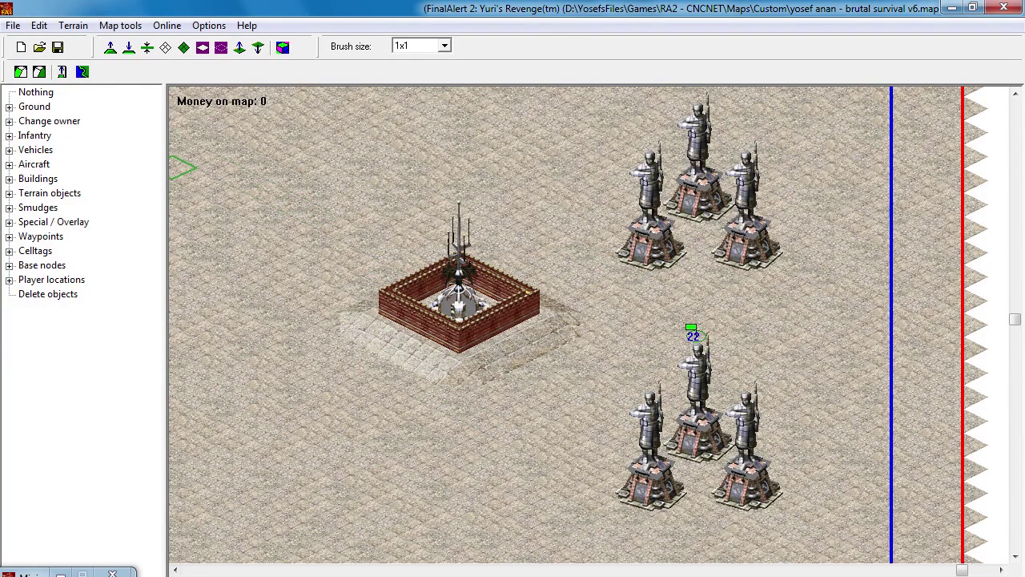
Open the trigger editor and display the Stop Team trigger.
left_click(39, 26)
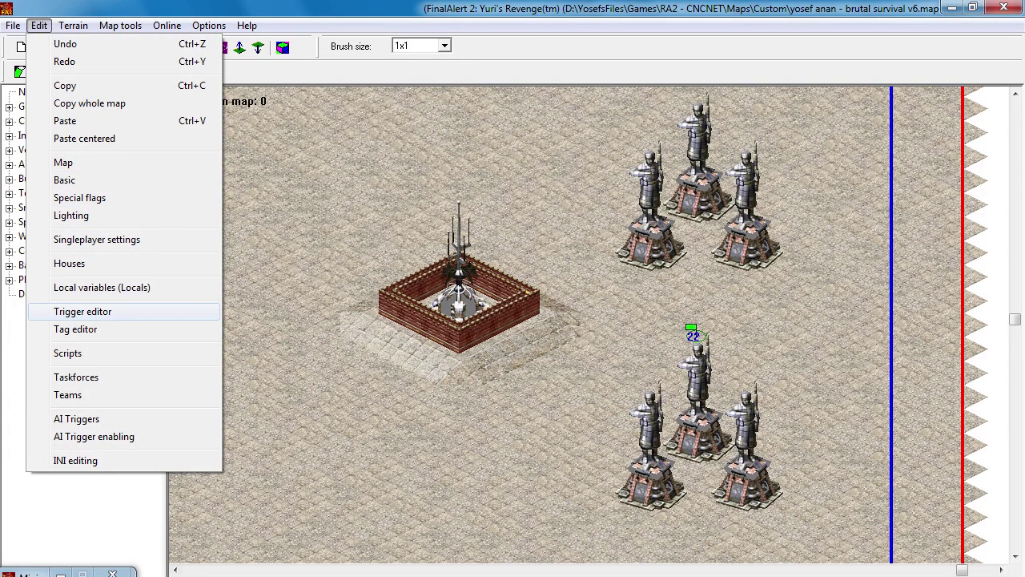
left_click(83, 311)
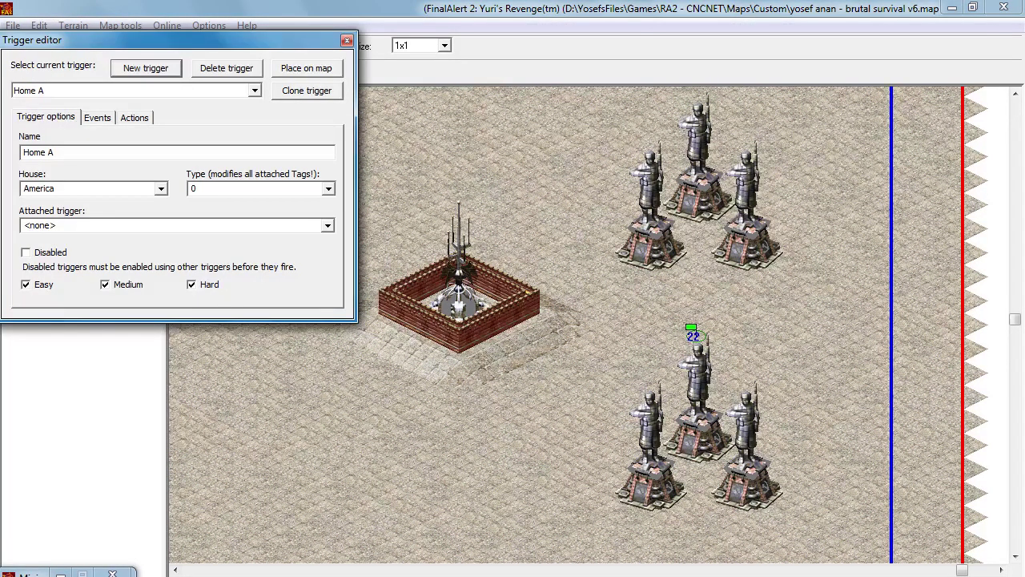
left_click(255, 90)
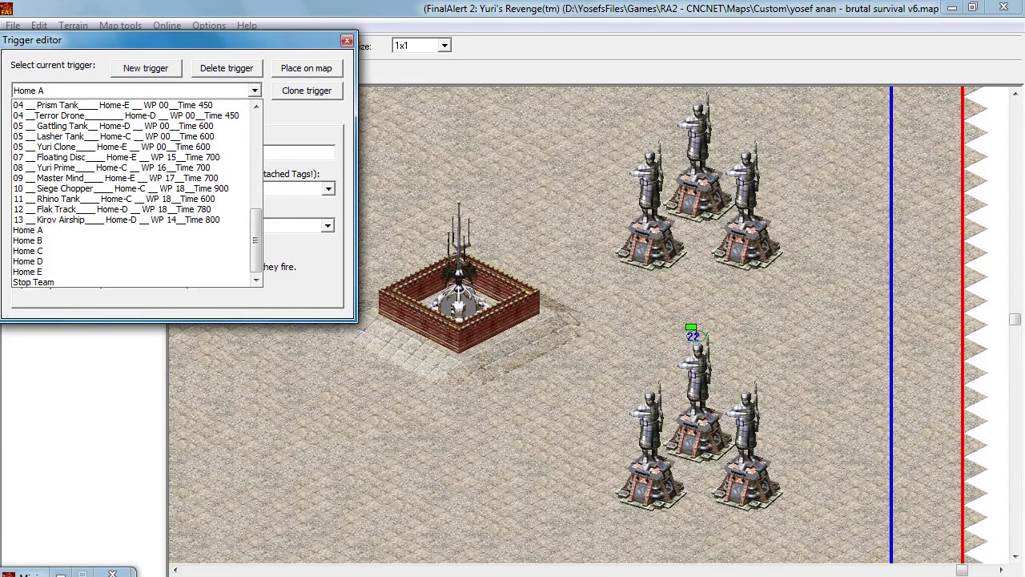
left_click(81, 282)
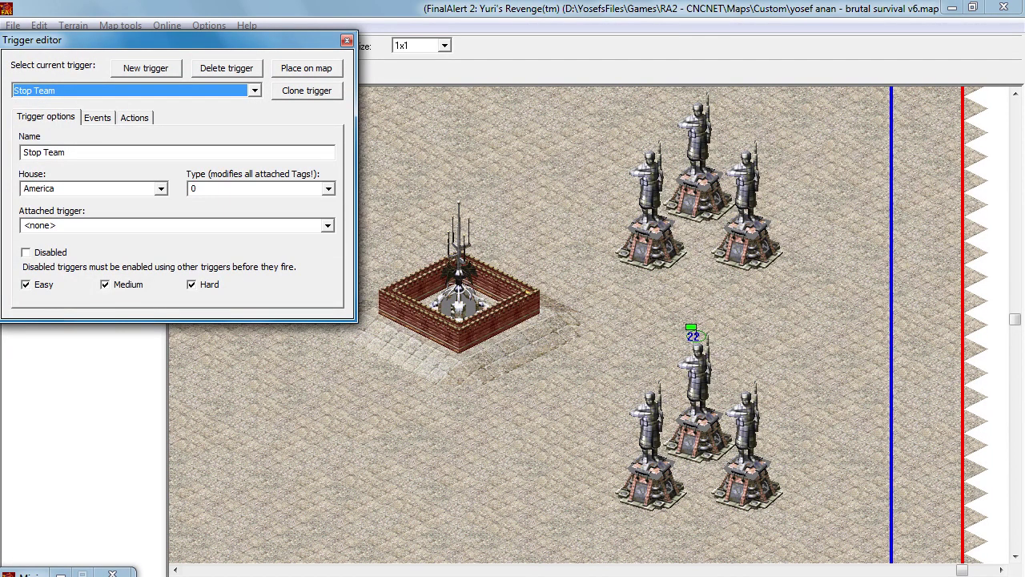
Inspect the structure options and attached tag of a statue below the yellow buildings near the map's right border.
right_click_drag(630, 323, 601, 283)
right_click_drag(537, 282, 671, 276)
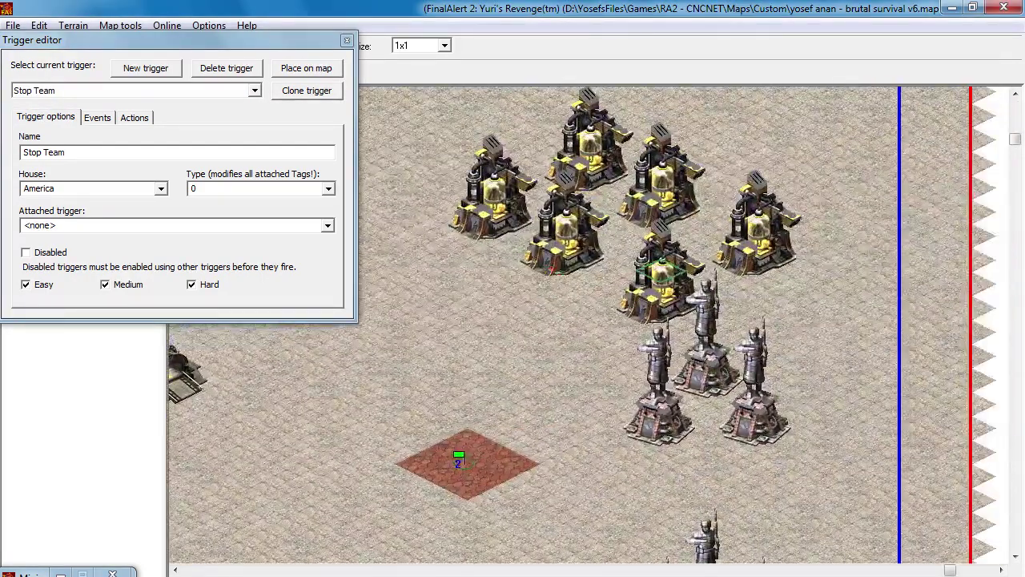
double_click(685, 429)
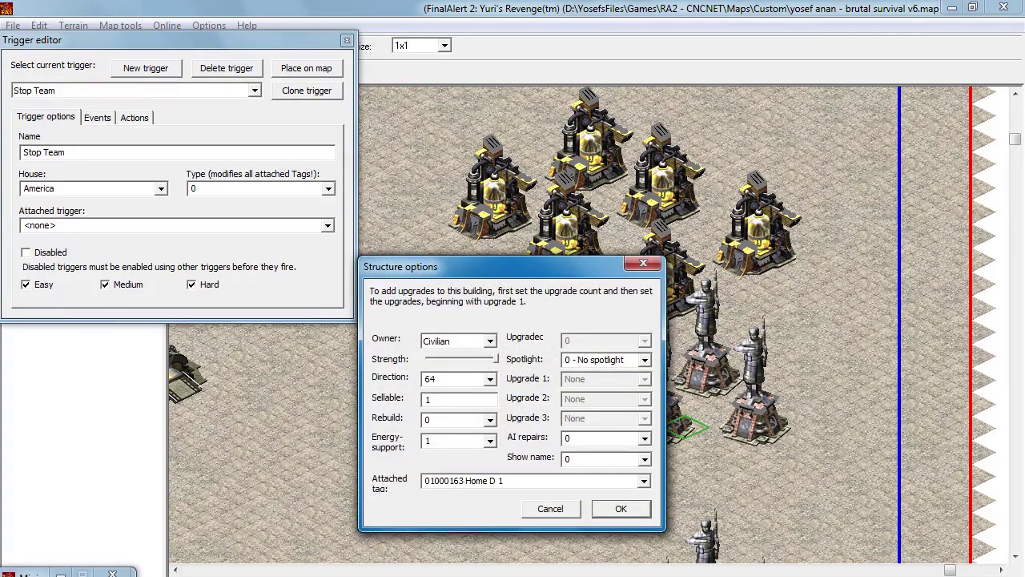
left_click(550, 509)
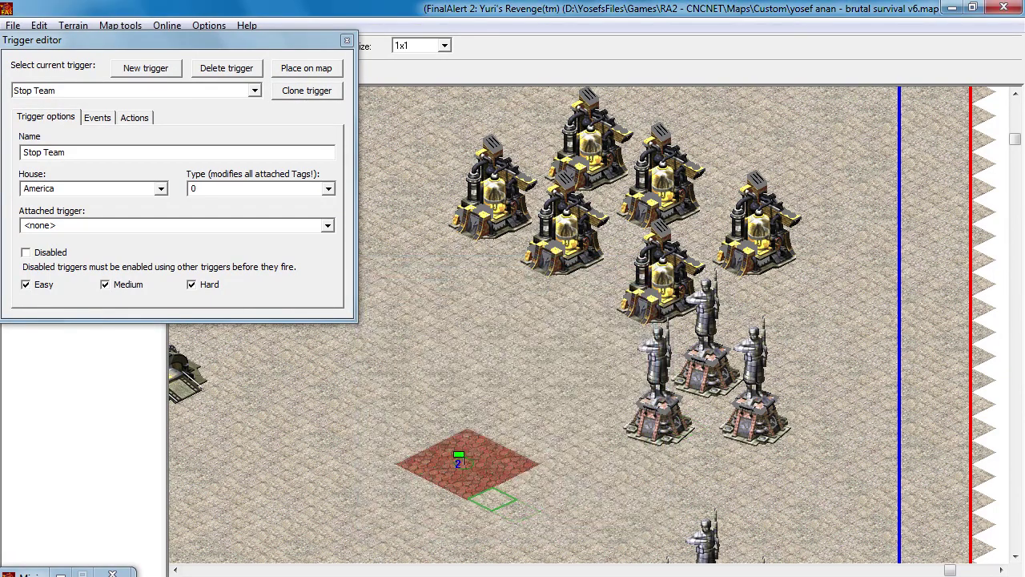
Create a new trigger named Give Home D.
left_click(146, 67)
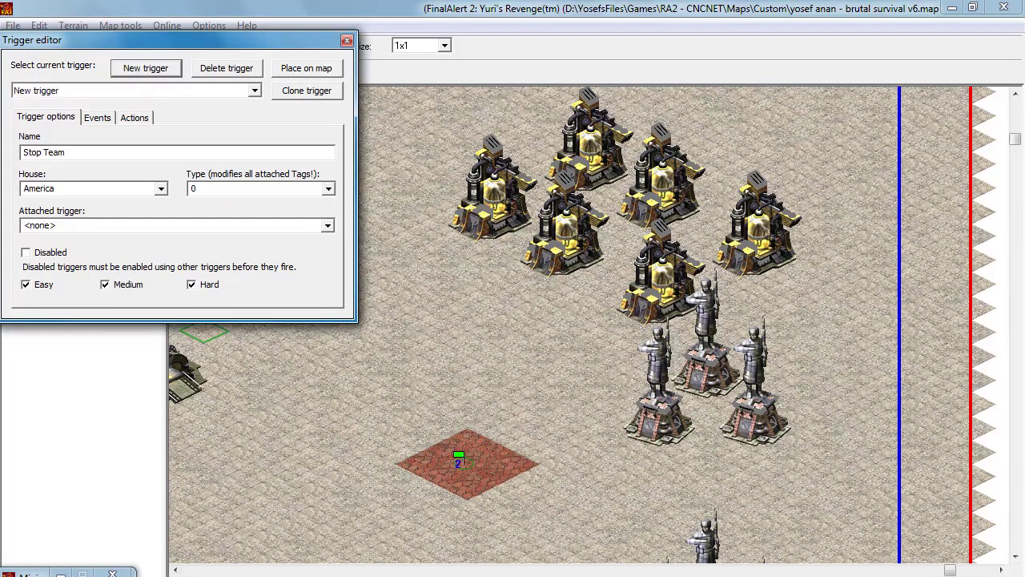
left_click_drag(73, 152, 23, 153)
type("Give Home D")
Add an event of type 13 Elapsed Time to the Give Home D trigger.
left_click(97, 117)
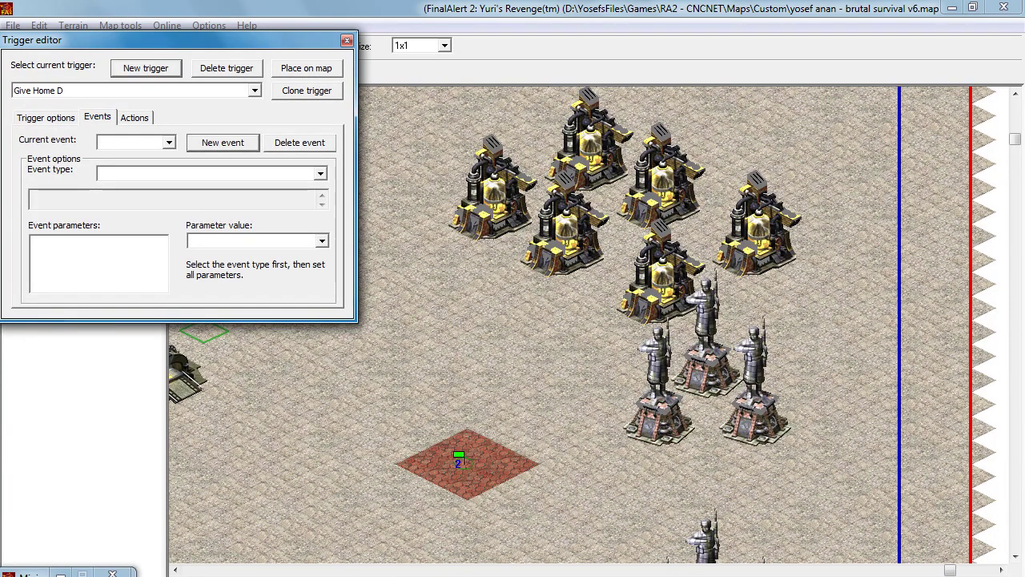
left_click(224, 142)
left_click(321, 173)
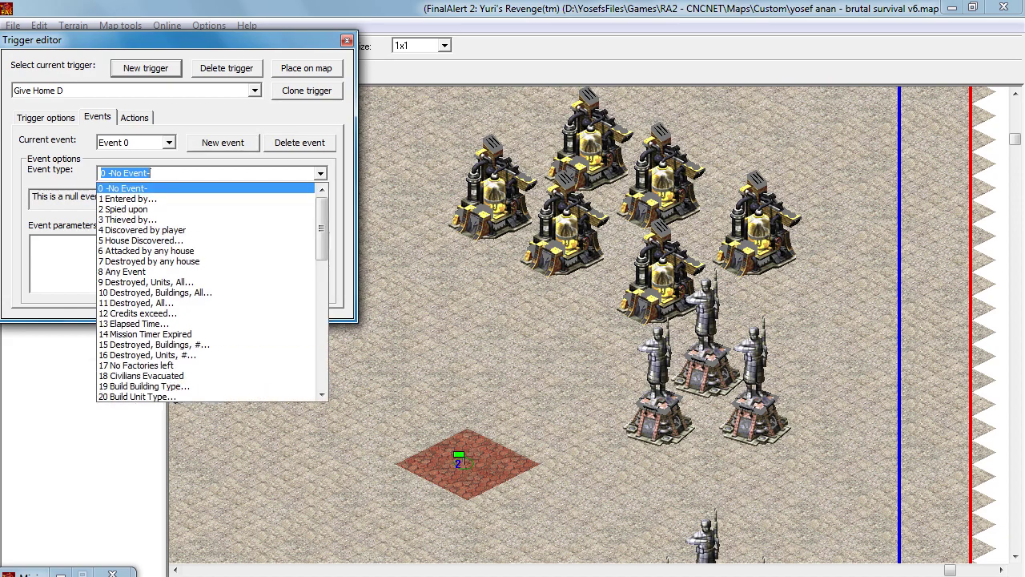
key("Escape")
type("13 Elapsed Time...")
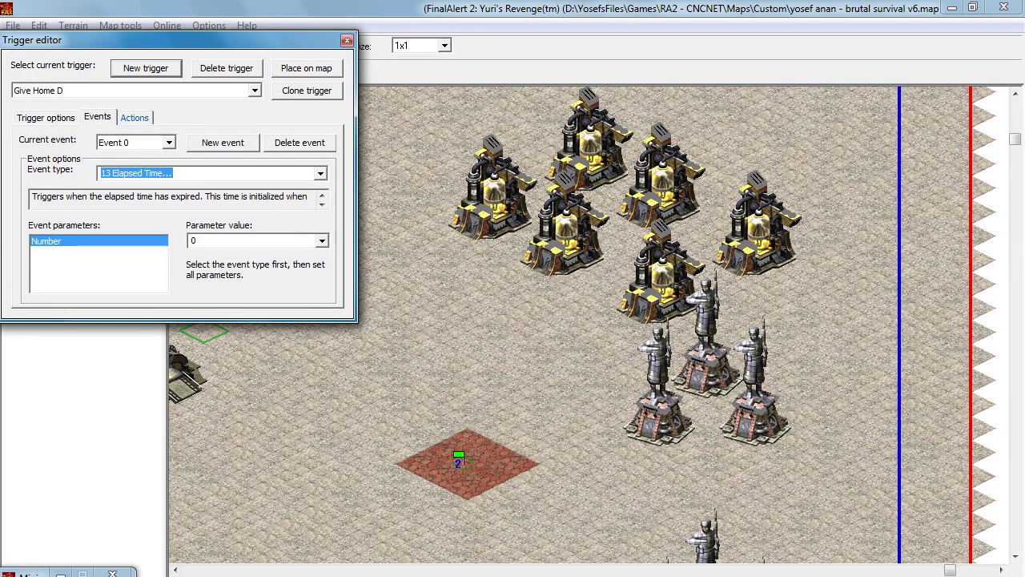
Add a 14 Change House action to Give Home D with the house set to 4478 <Player @ D>.
left_click(135, 118)
left_click(223, 143)
left_click(320, 173)
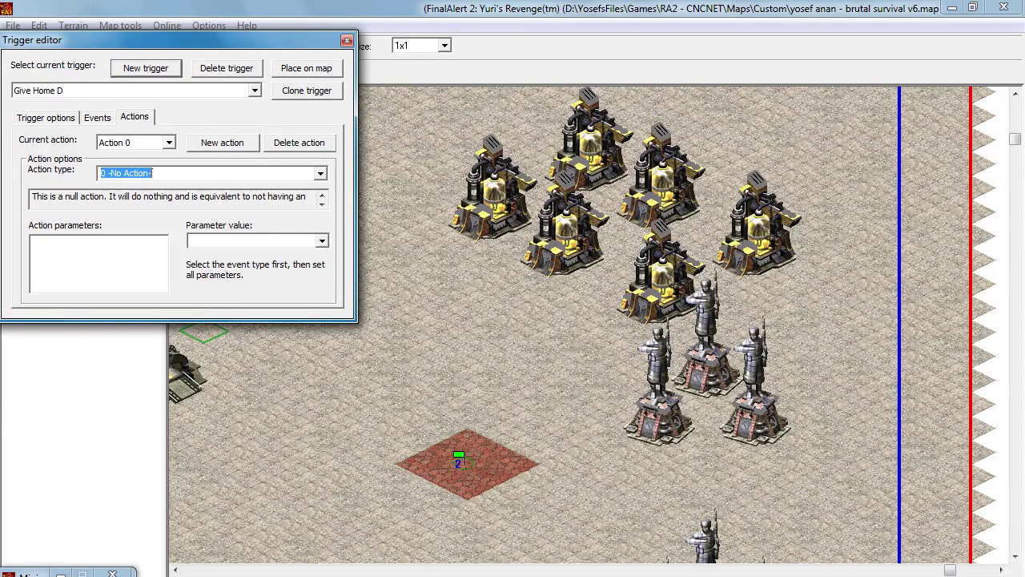
type("14 Change House...")
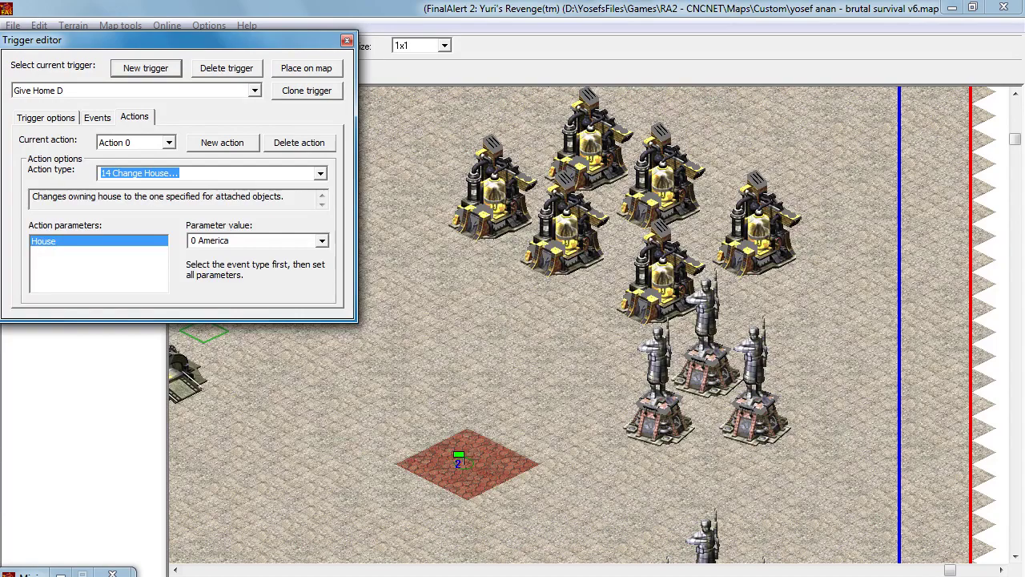
left_click(322, 241)
left_click_drag(324, 298, 323, 328)
left_click(241, 360)
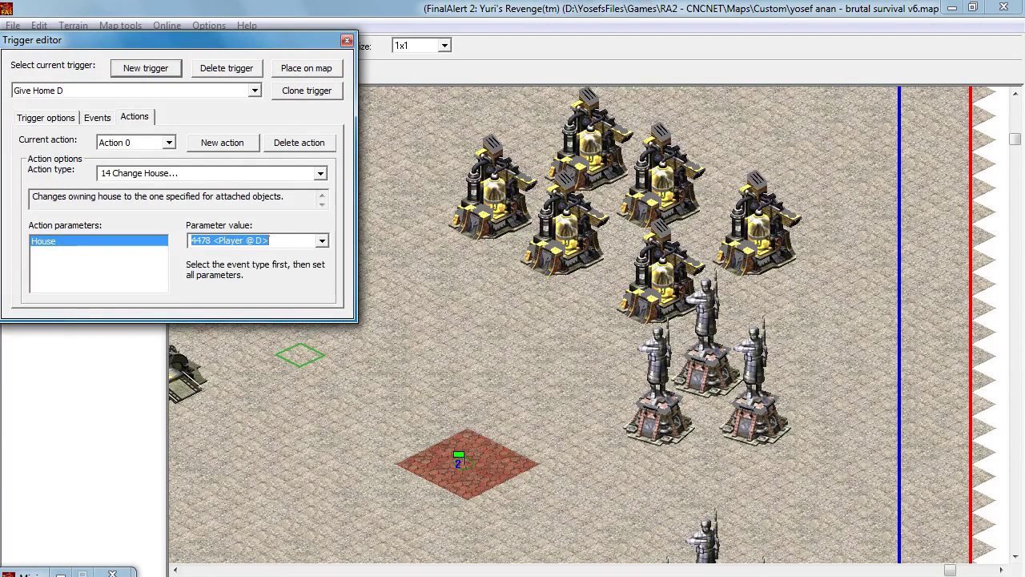
Select the Stop Team trigger and set its type to 2.
left_click(255, 91)
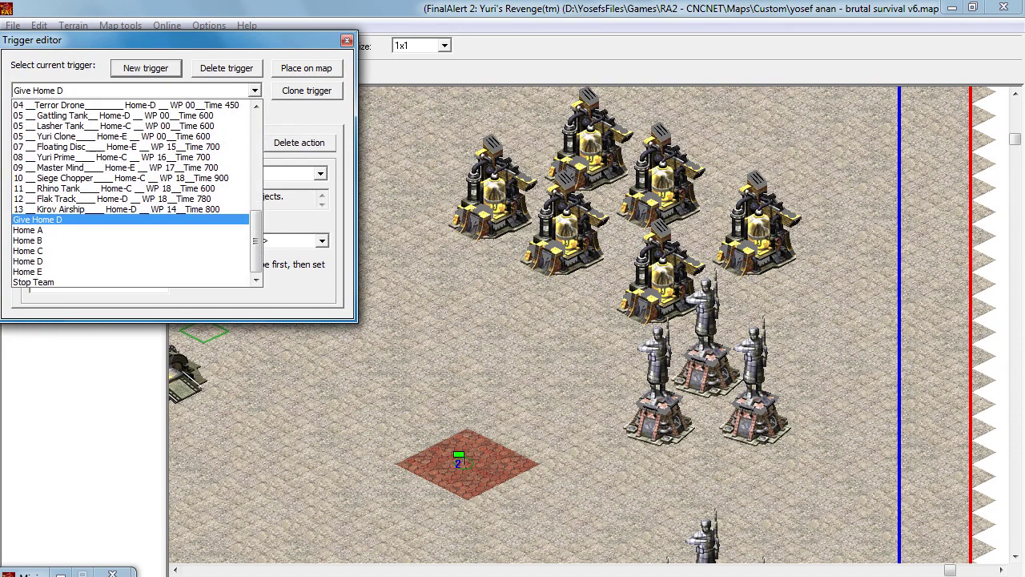
key("Down")
key("Down")
key("Return")
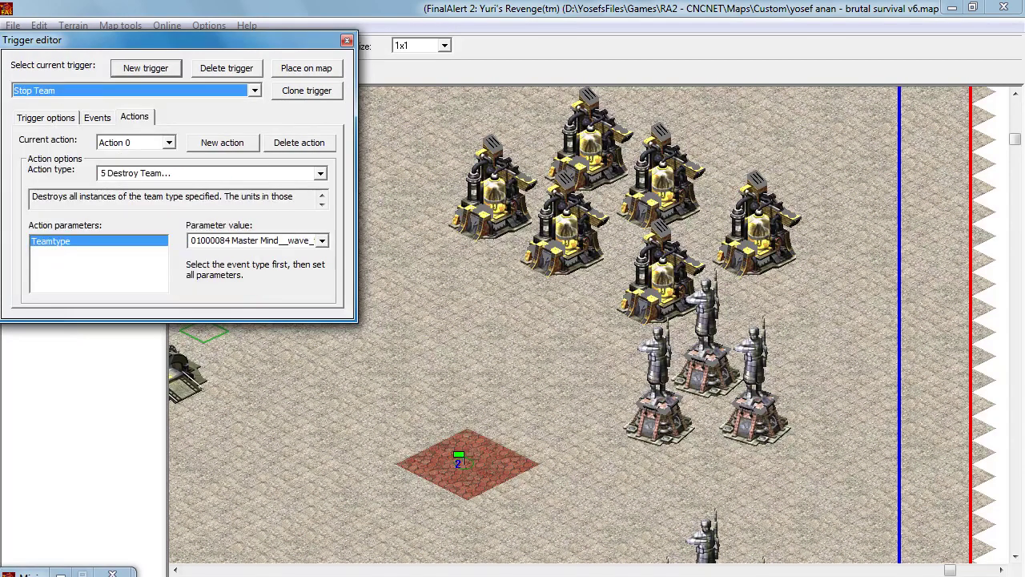
left_click(45, 118)
left_click(328, 189)
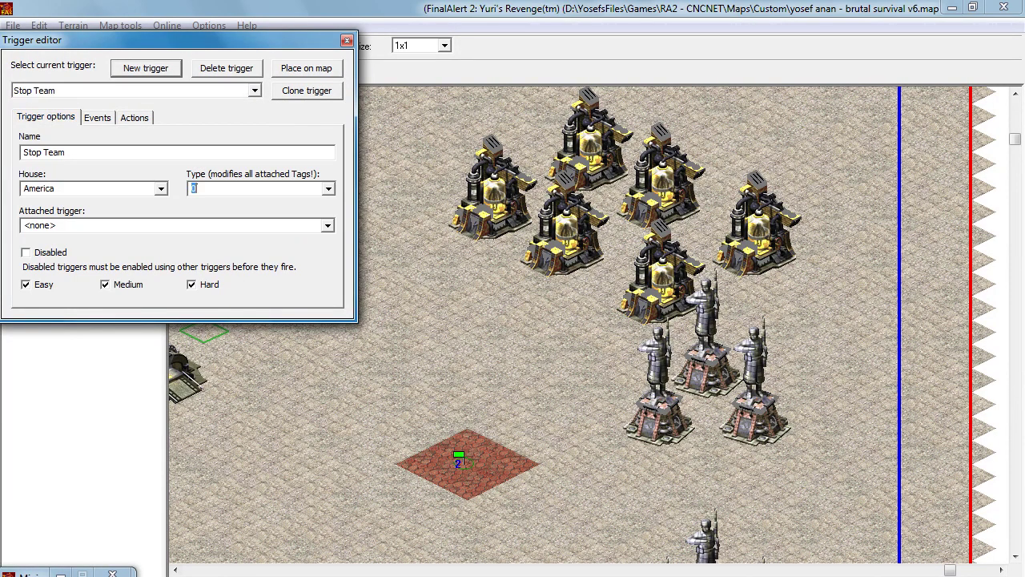
type("2")
Choose Give Home D as the attached trigger of Stop Team.
key("Tab")
key("alt+Down")
left_click_drag(329, 267, 329, 350)
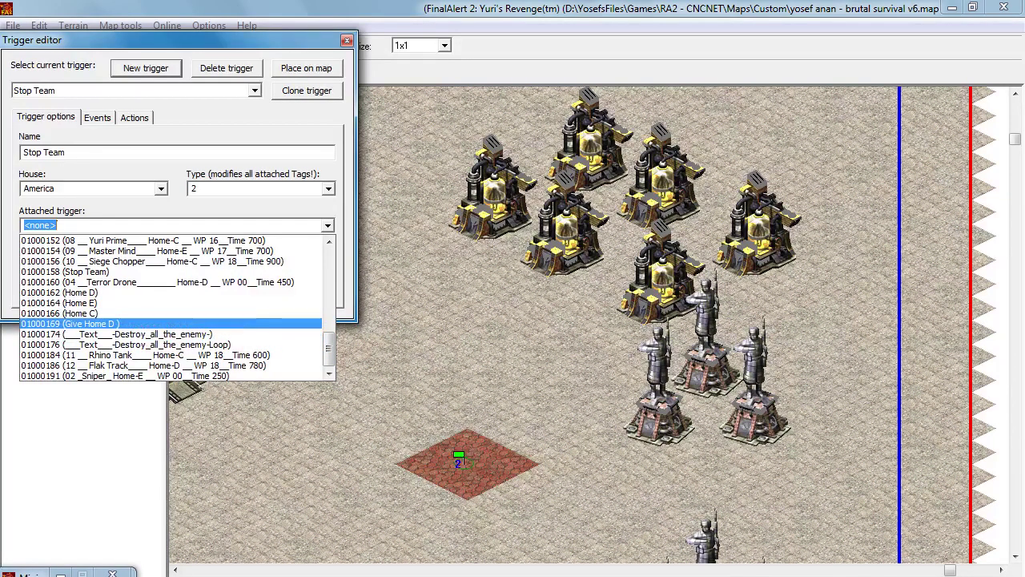
key("Return")
Review the Stop Team trigger's actions, checking the action type and the list of actions.
left_click(134, 118)
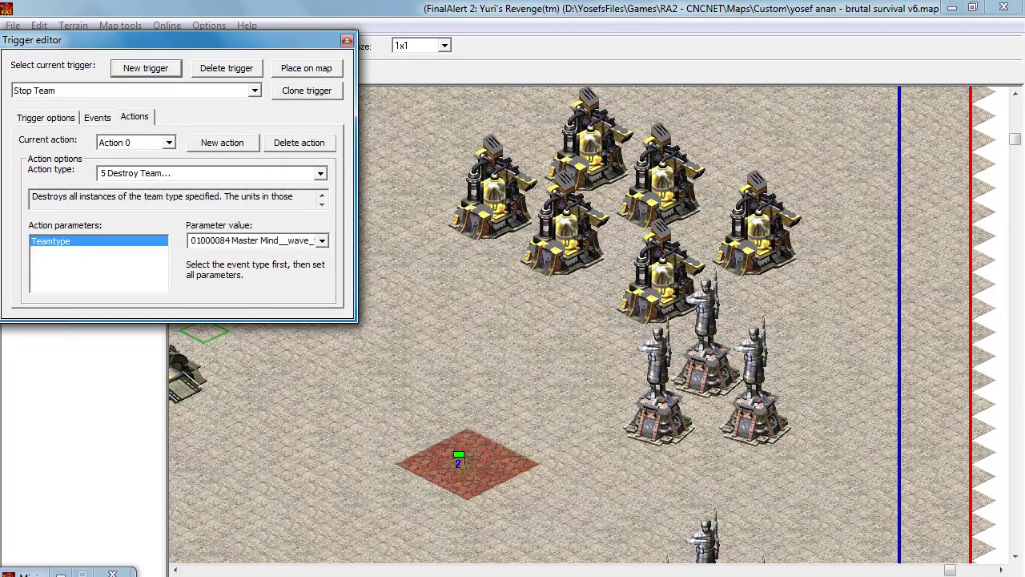
left_click(320, 173)
left_click(321, 173)
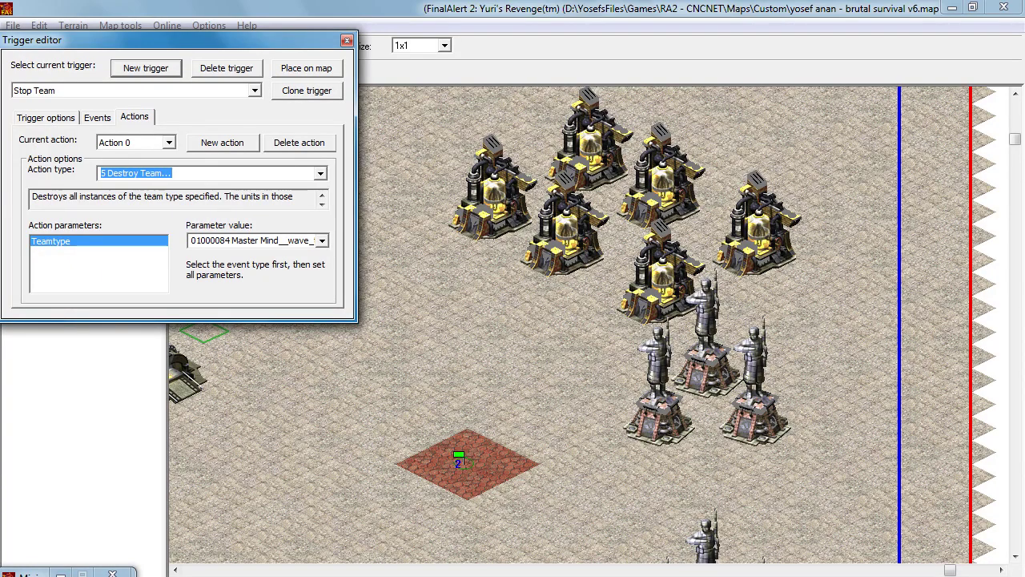
left_click(169, 143)
left_click(169, 143)
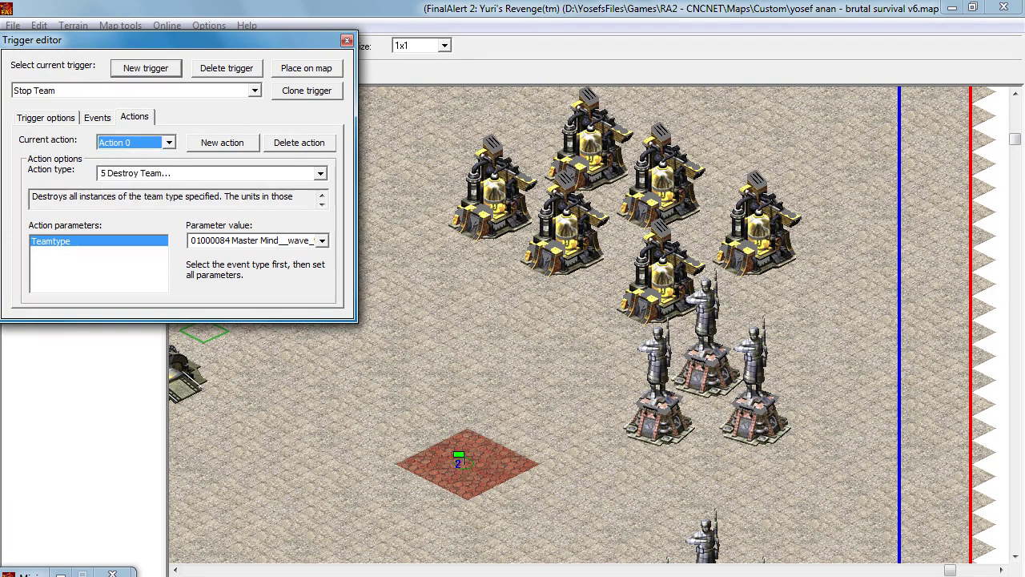
Add a 54 Disable Trigger action to Stop Team with 01000158 (Stop Team) as its target trigger, and close the trigger editor.
key("Down")
key("Down")
key("Down")
key("Down")
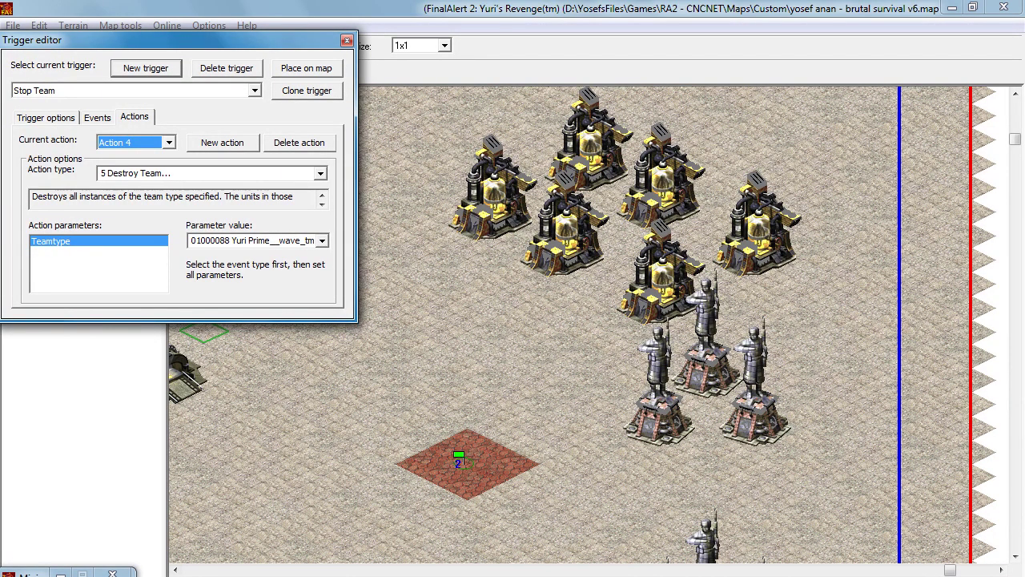
left_click(223, 143)
left_click(320, 173)
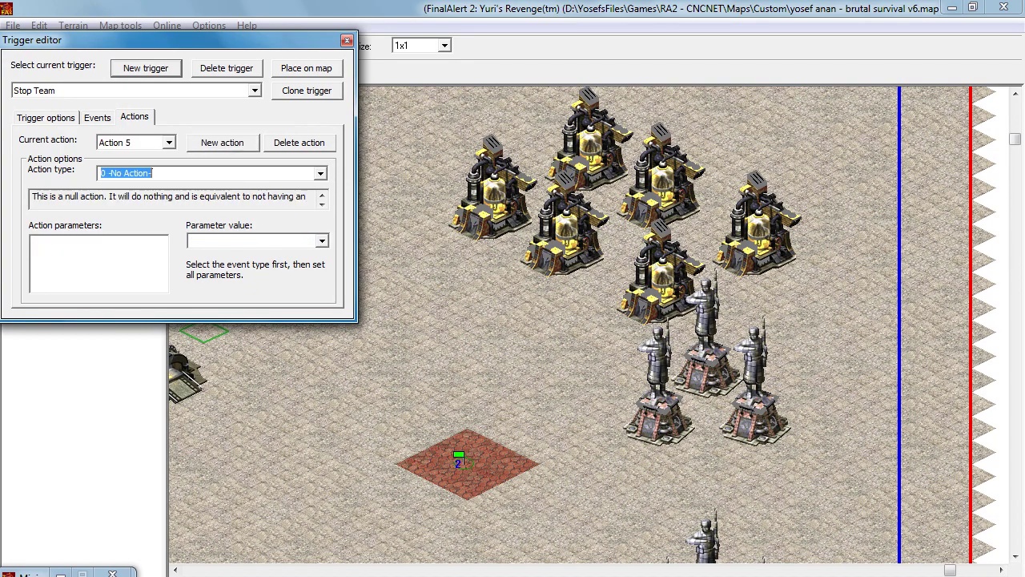
type("54")
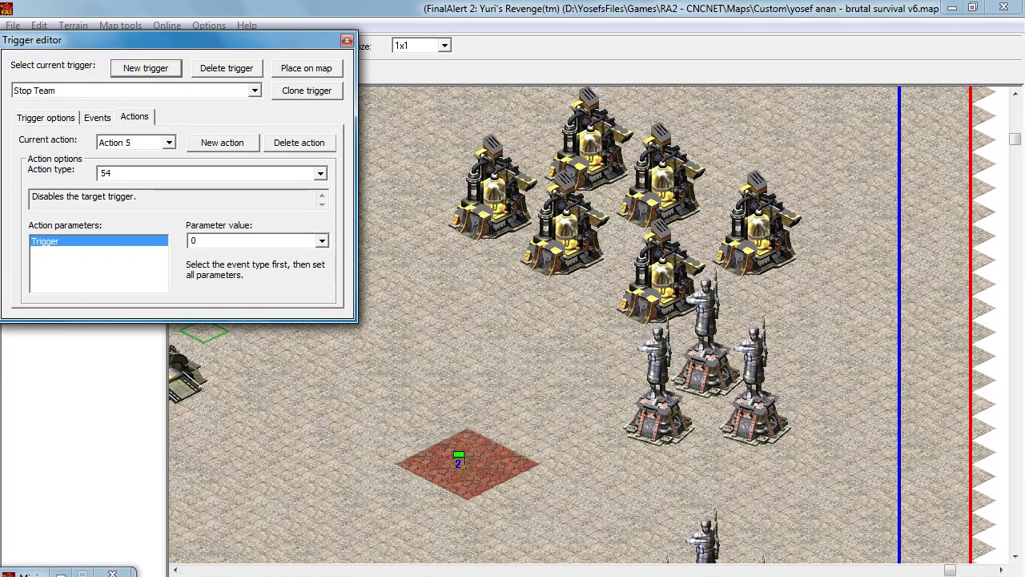
key("Down")
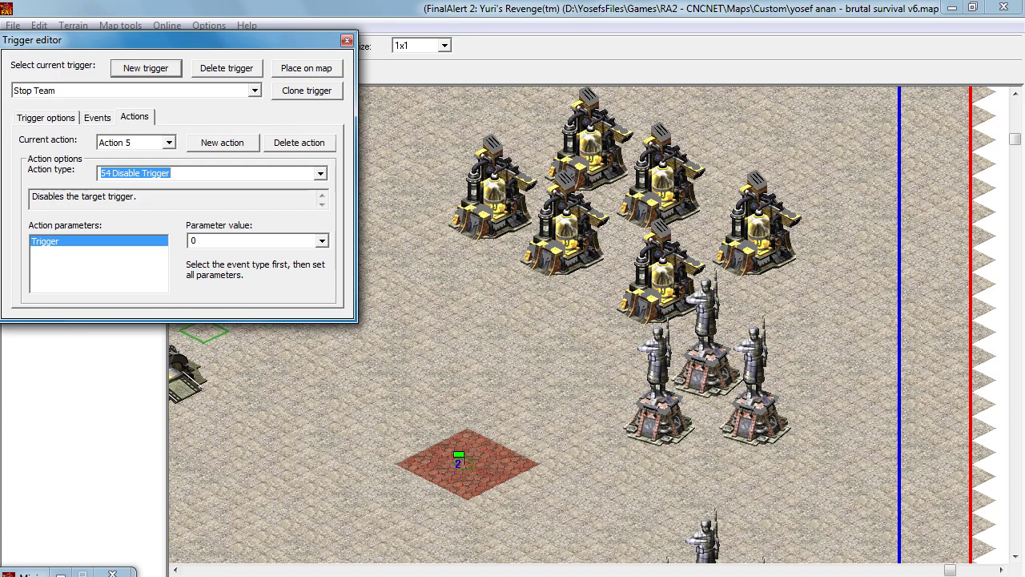
left_click(322, 240)
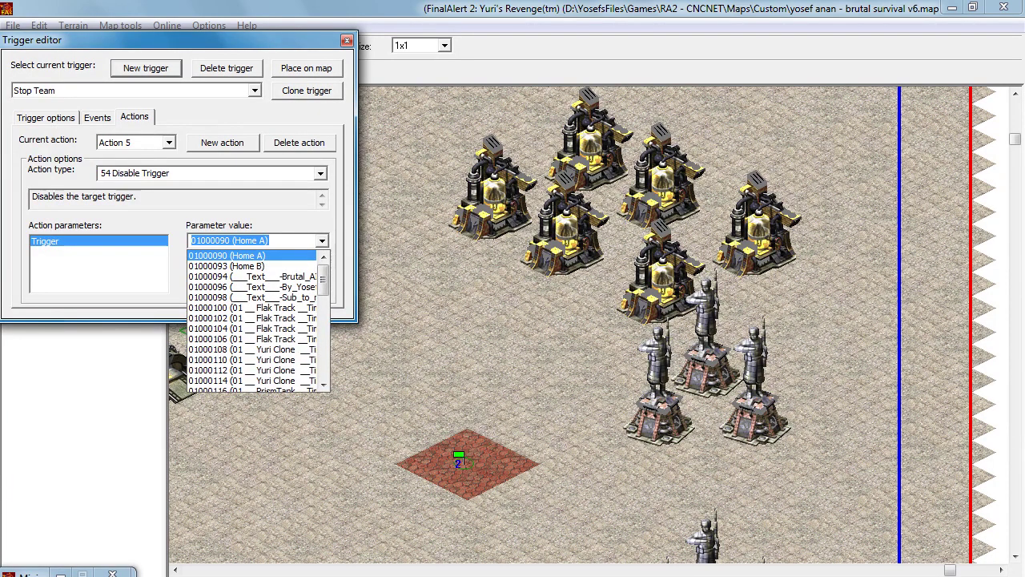
scroll(252, 321, "down", 10)
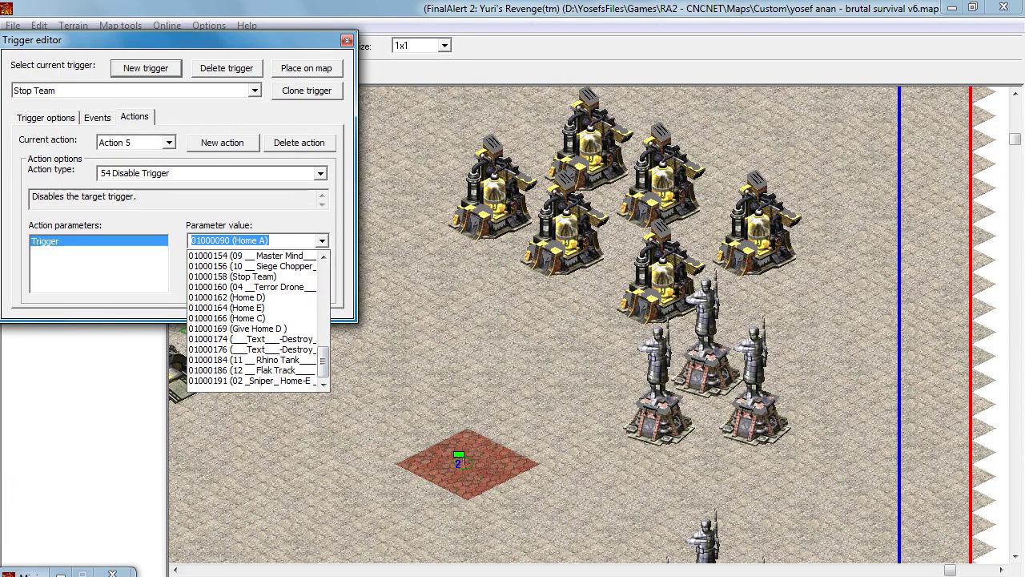
left_click(252, 276)
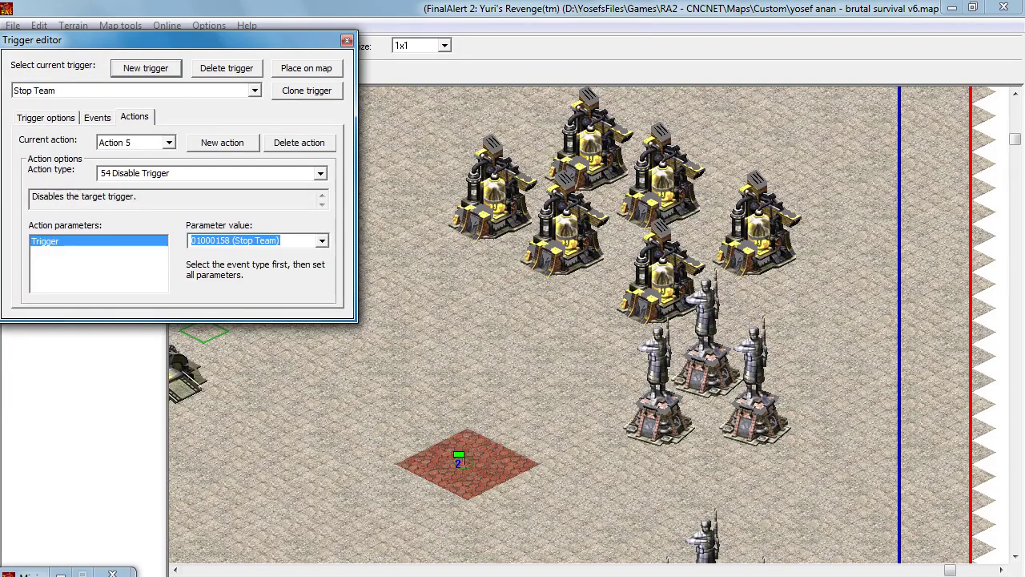
key("Escape")
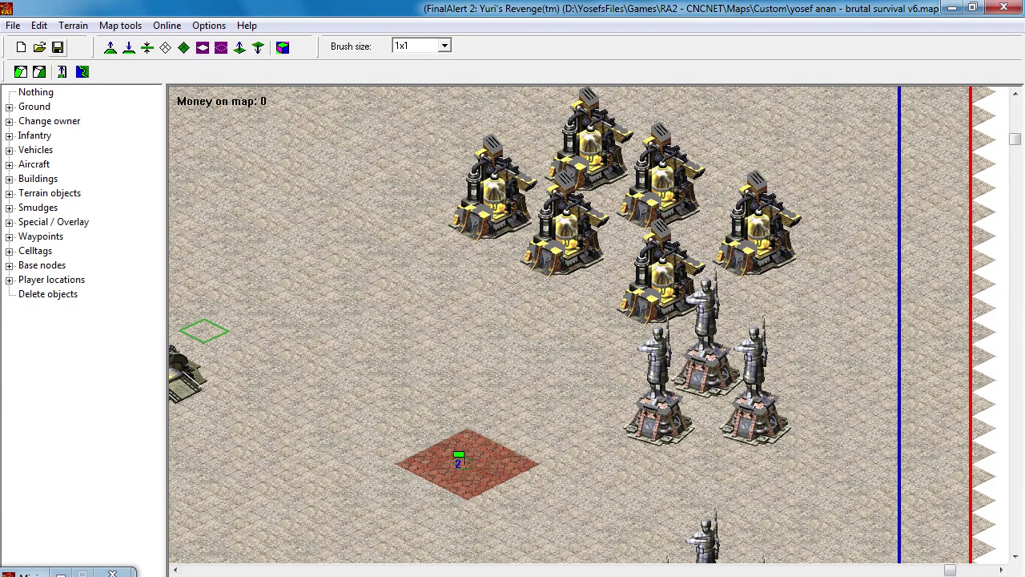
Save the brutal survival v6 map, accepting the map check and the existing save options.
left_click(58, 47)
left_click(618, 470)
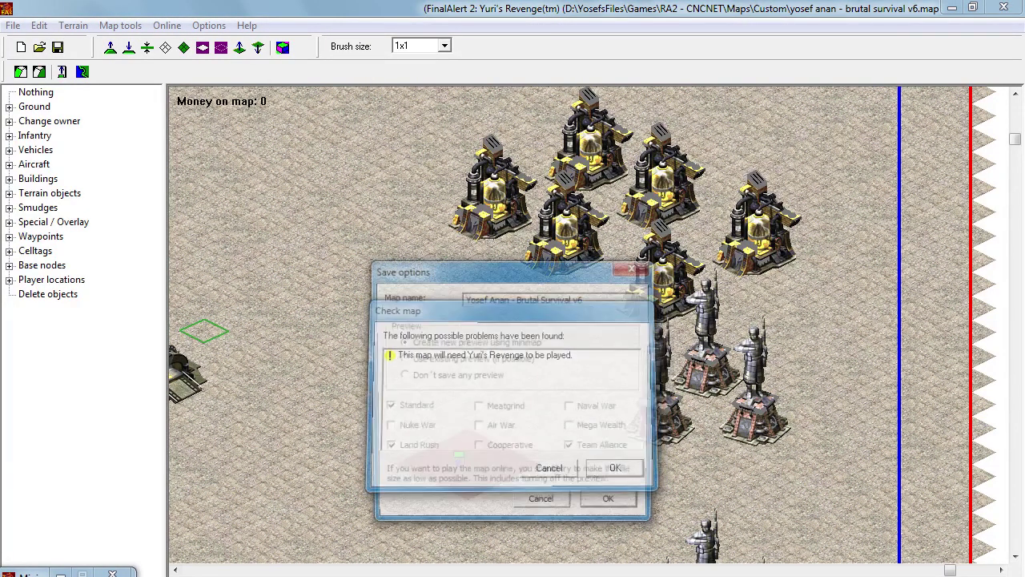
left_click(615, 505)
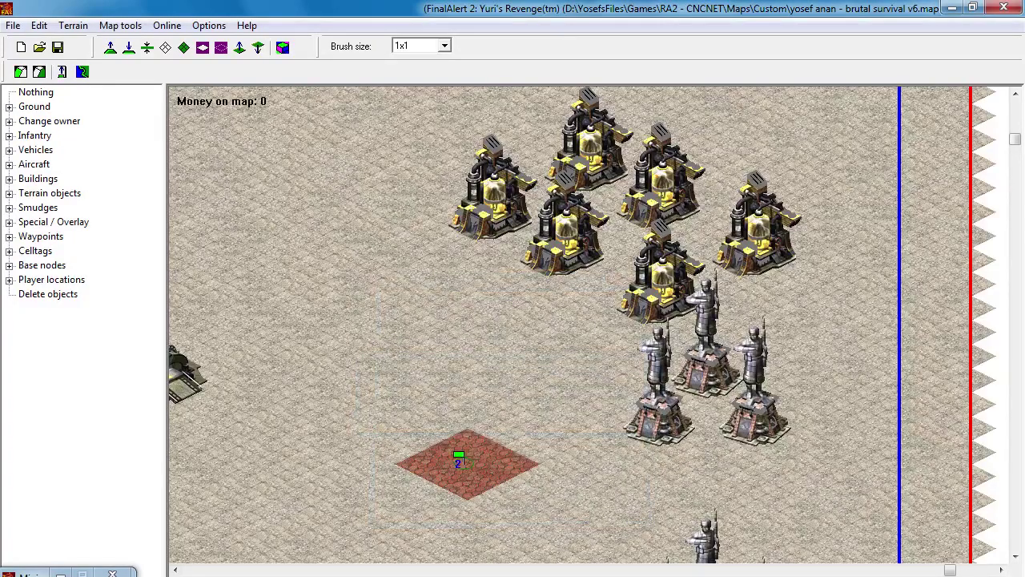
Examine the buildings and waypoints along the map's eastern side down to its southeast corner.
right_click_drag(757, 370, 800, 441)
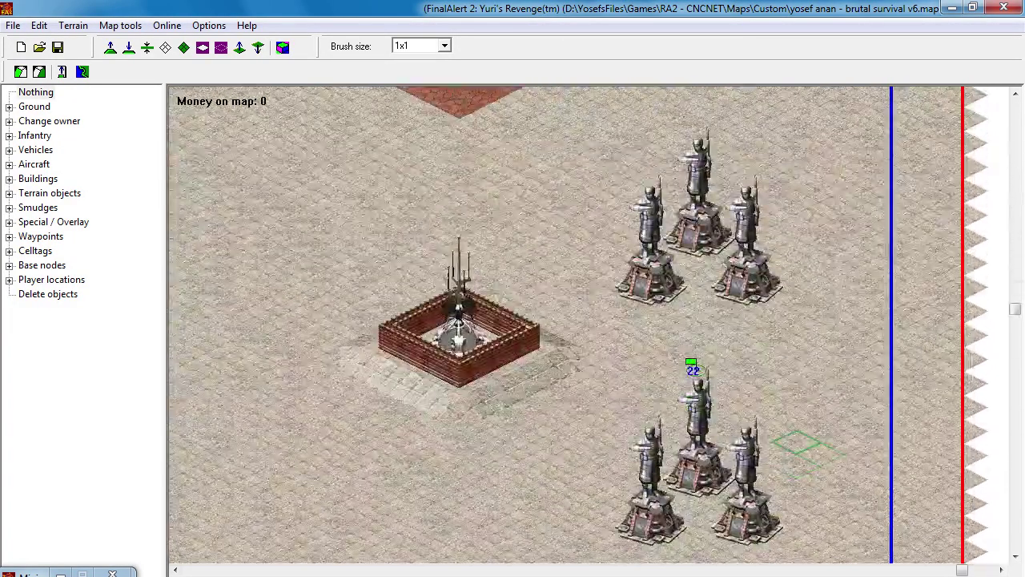
right_click_drag(691, 417, 623, 311)
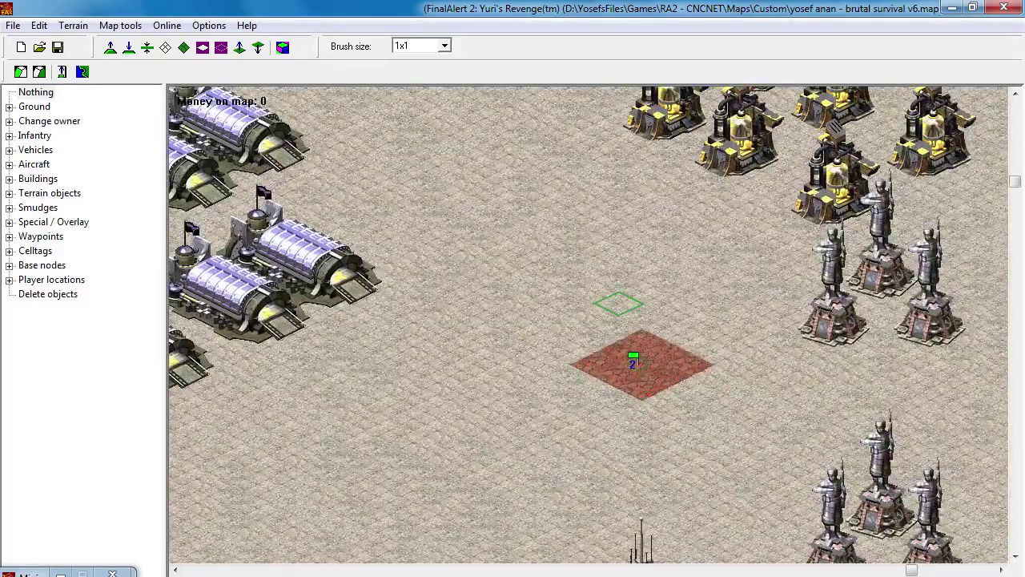
middle_click(621, 292)
middle_click(653, 320)
middle_click(664, 313)
middle_click(724, 350)
middle_click(714, 355)
middle_click(725, 387)
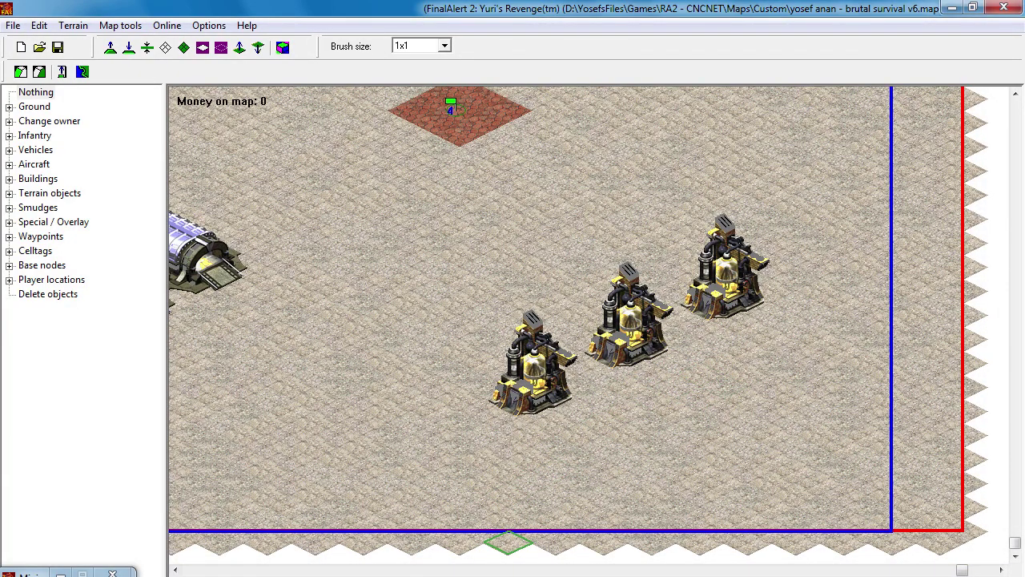
Copy the full file name of the brutal survival v6.map file in Explorer and switch to the Mental Omega map editor.
key("alt+Tab")
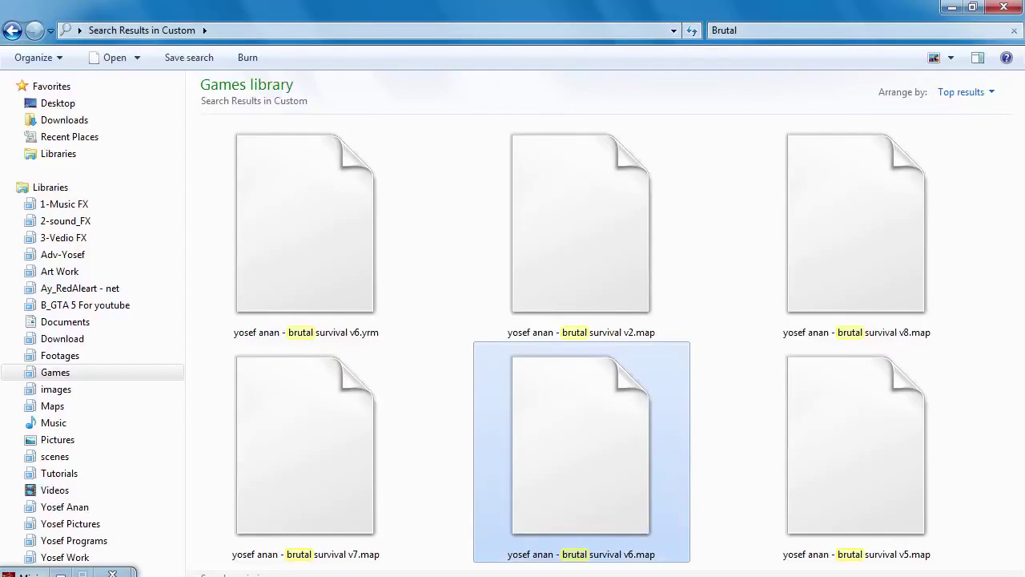
key("F2")
key("ctrl+c")
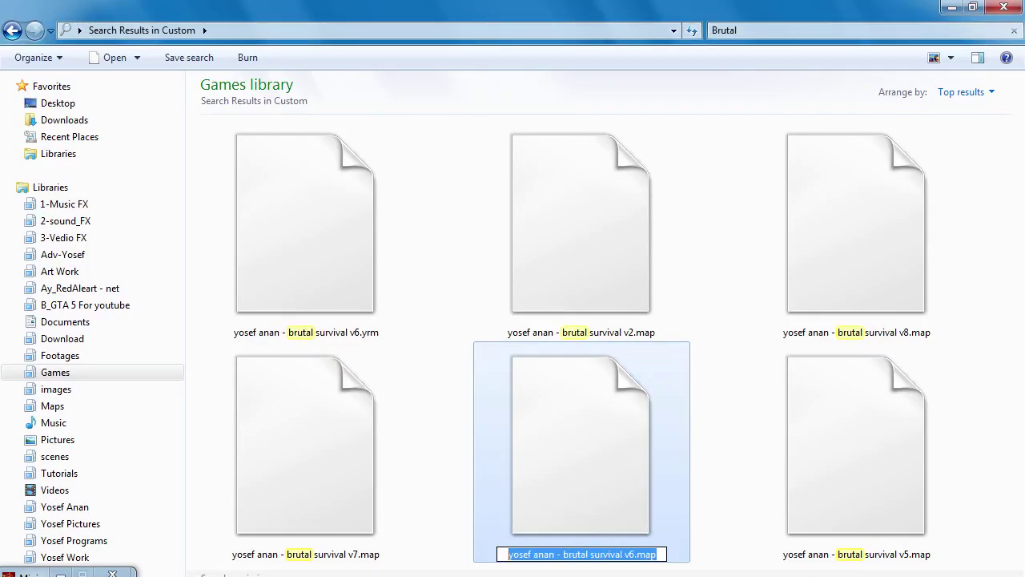
key("Escape")
key("alt+Tab")
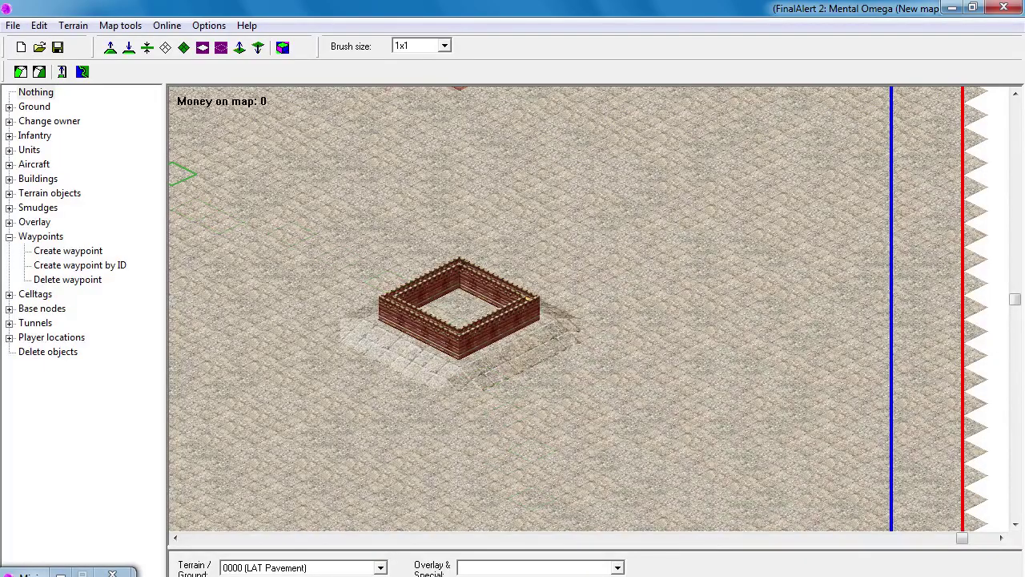
Save the new Mental Omega map in the Custom folder under the copied file name, with " MO" added after v6.
left_click(13, 24)
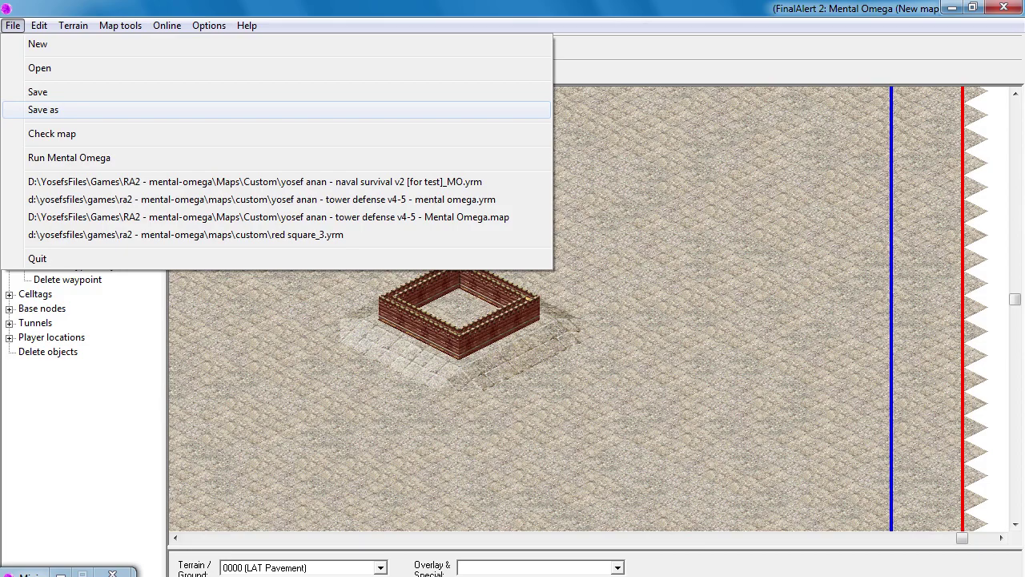
left_click(43, 107)
key("Return")
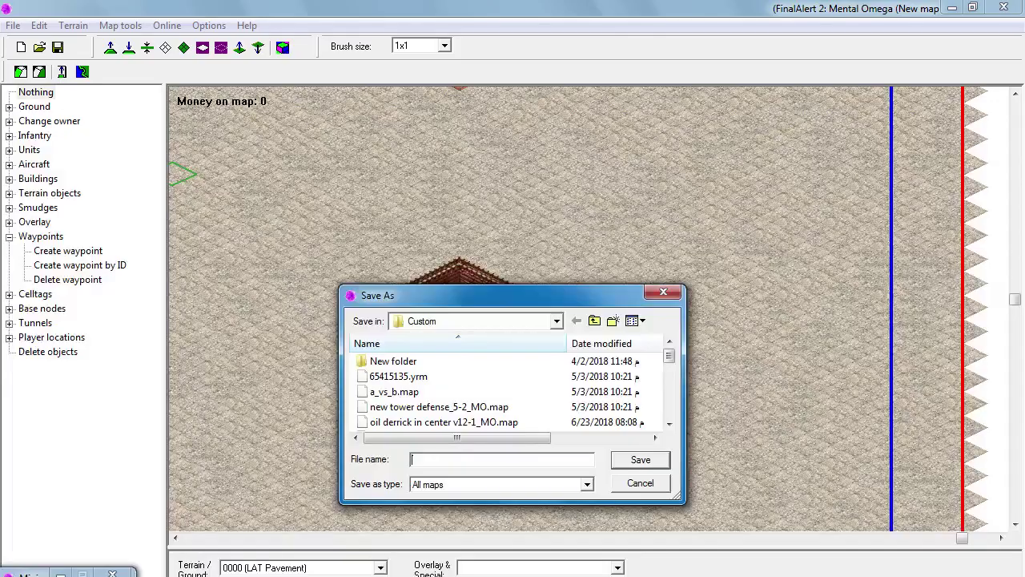
type("yosef anan - brutal survival v6.map")
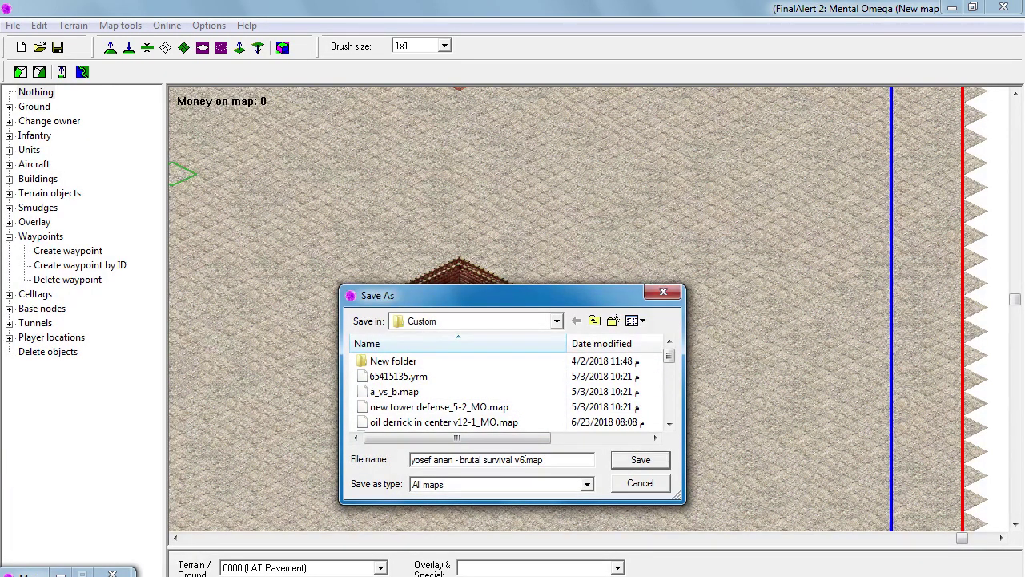
type(" MO")
key("Return")
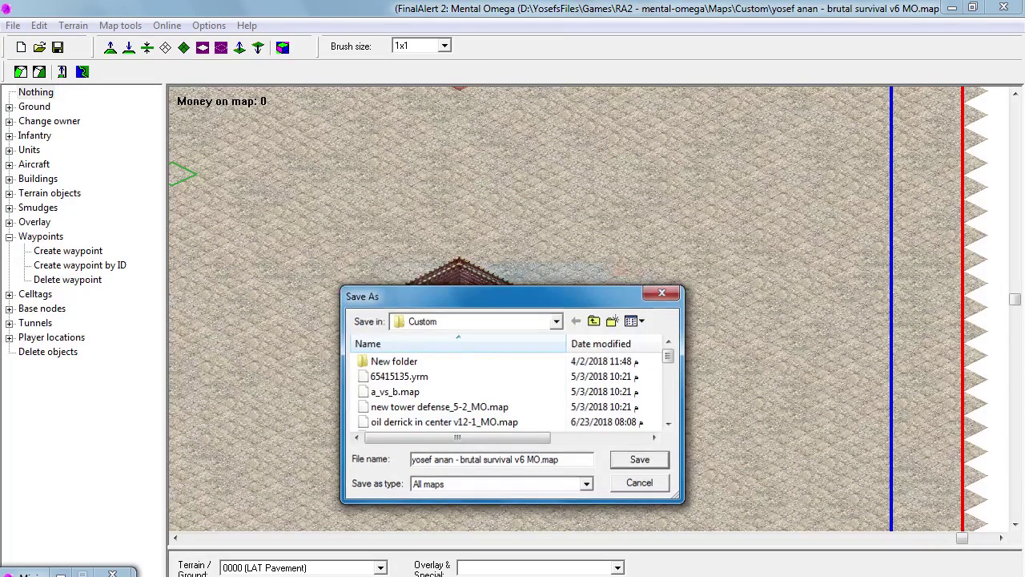
Set the map name to the copied name without the .map extension, ending in MO, and confirm the save options.
left_click_drag(505, 299, 466, 299)
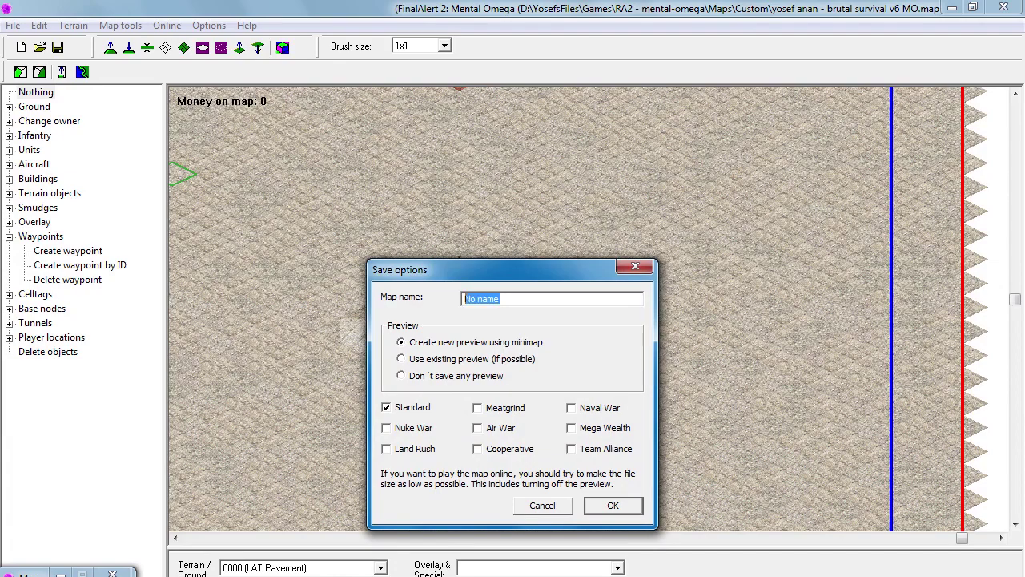
key("ctrl+v")
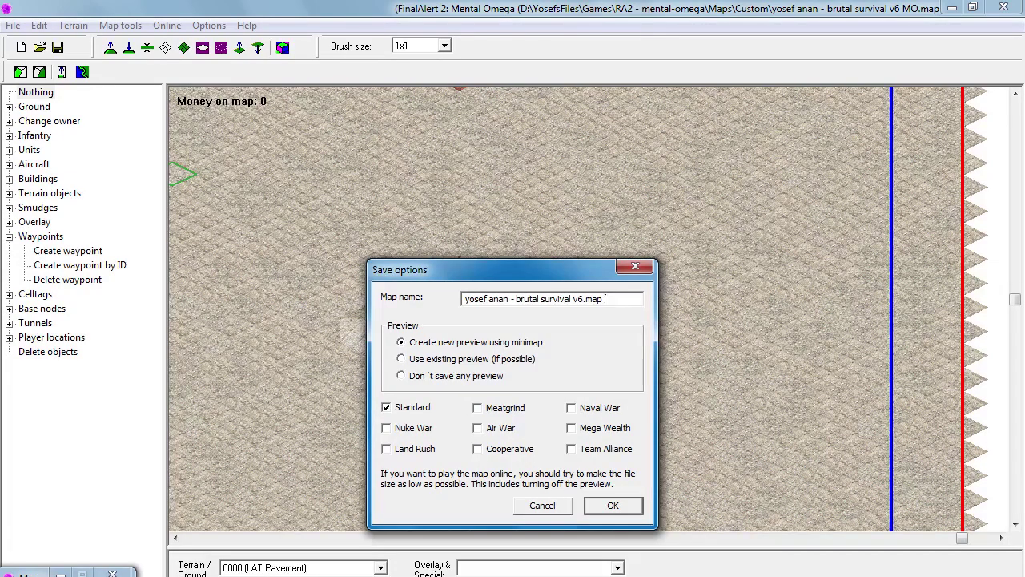
key("BackSpace")
key("BackSpace")
key("BackSpace")
key("BackSpace")
left_click(576, 298)
type("MO")
key("Return")
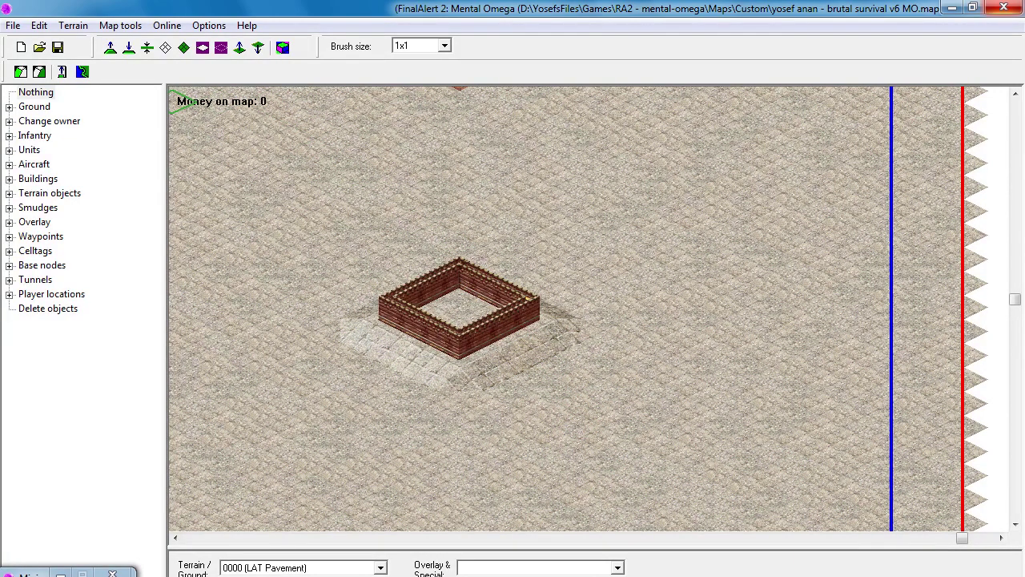
Quit the Mental Omega map editor and open brutal survival v6.map in Notepad++, moved into the other split view.
left_click(1004, 7)
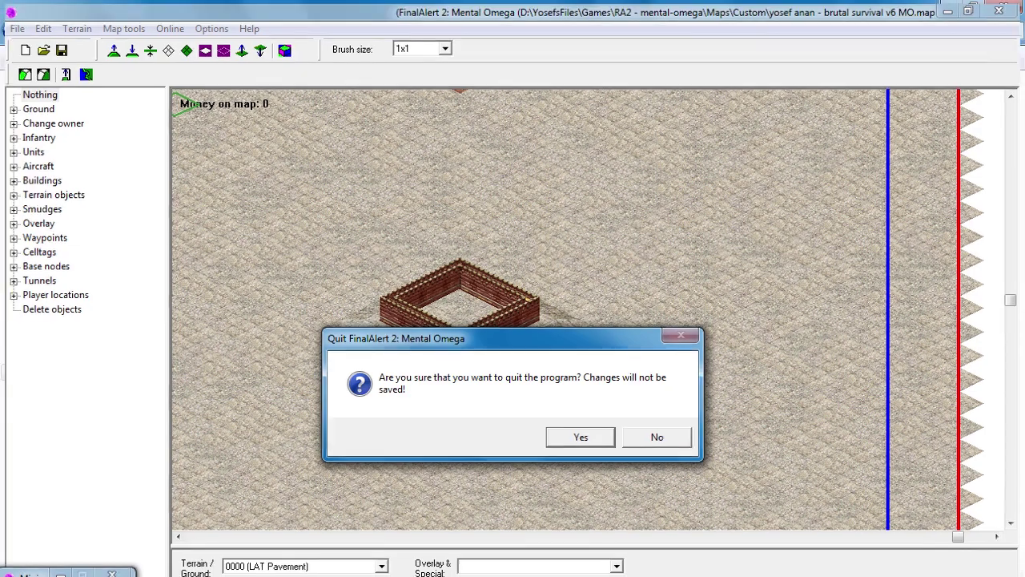
left_click(581, 435)
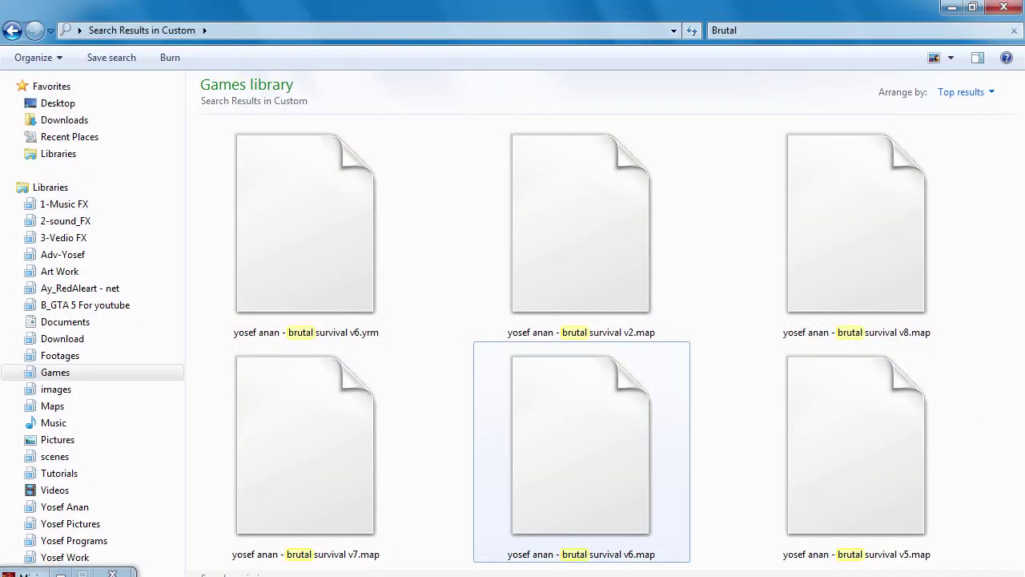
right_click(564, 432)
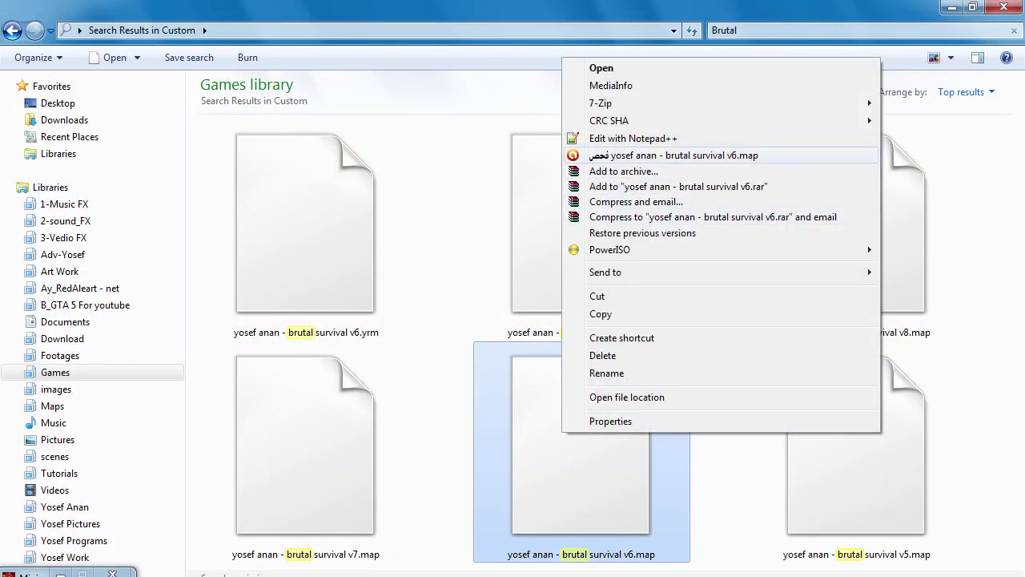
left_click(633, 137)
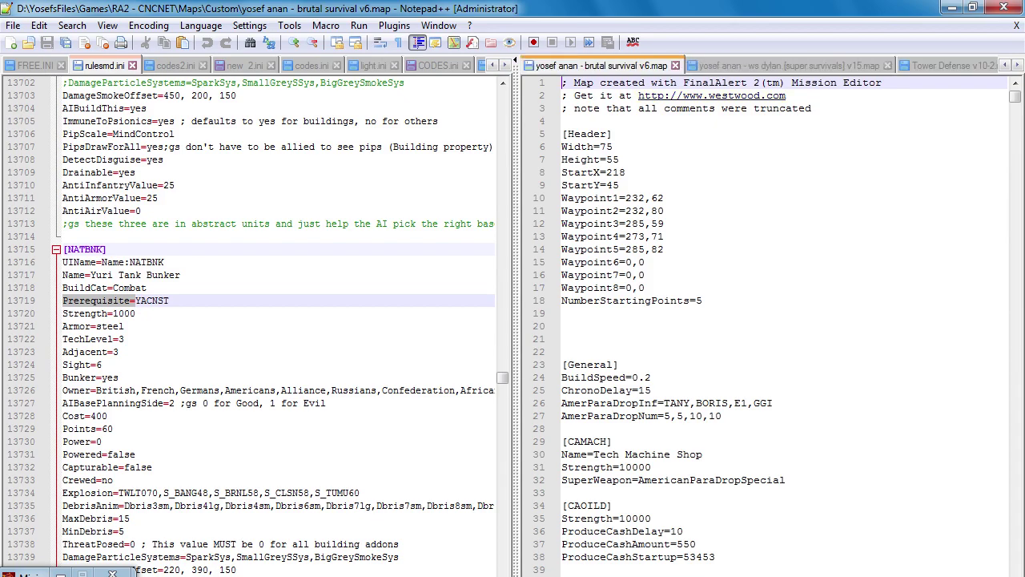
left_click_drag(601, 65, 360, 160)
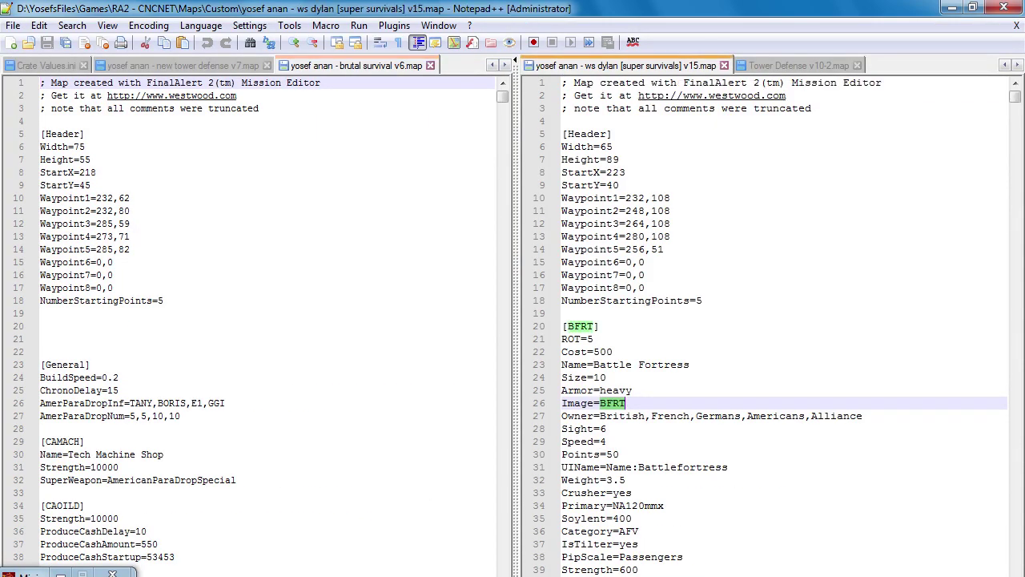
Open the brutal survival v6 mo.yrm file from the Mental Omega Custom folder in Notepad++ beside the original map.
left_click(799, 65)
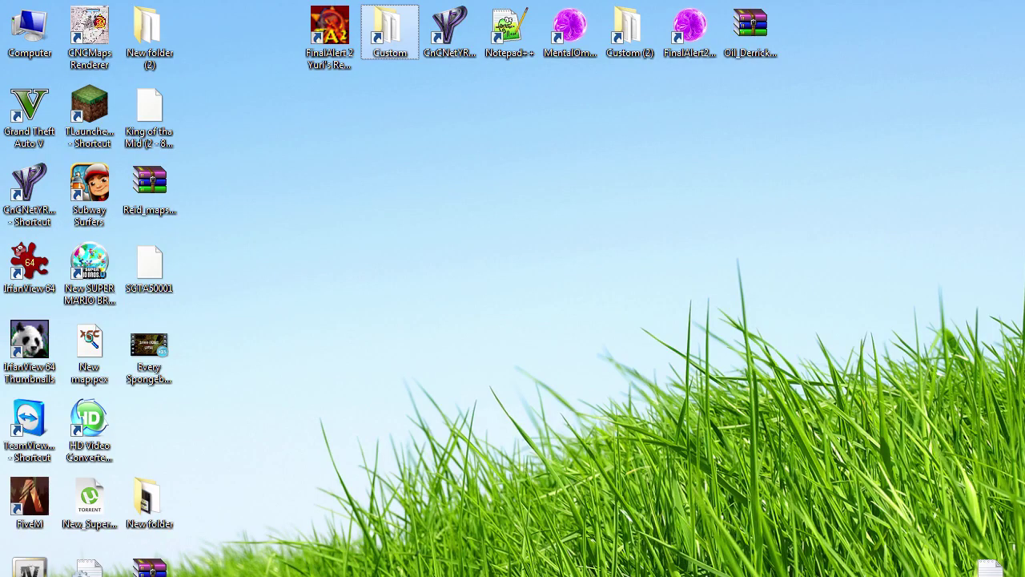
double_click(630, 32)
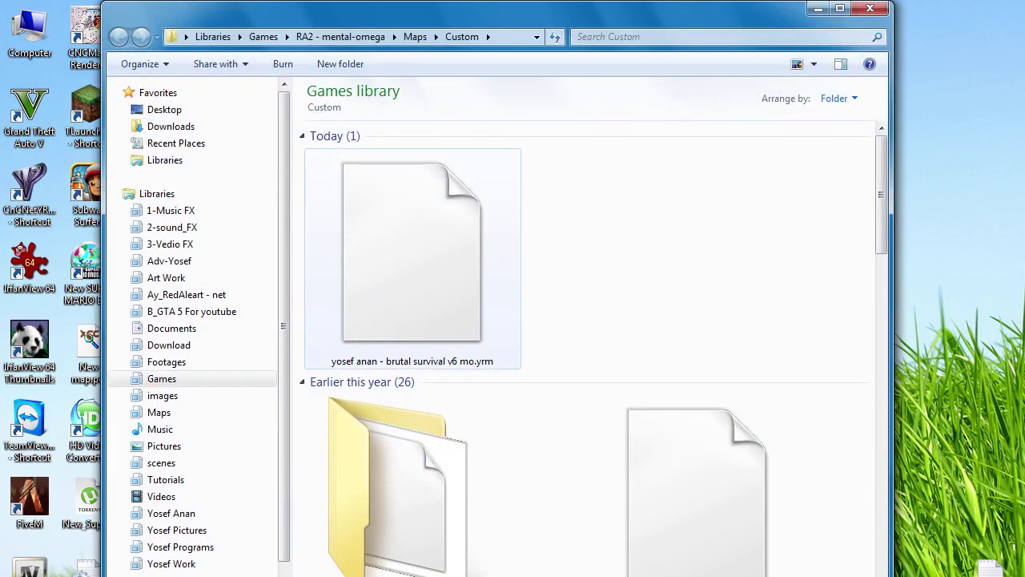
right_click(465, 254)
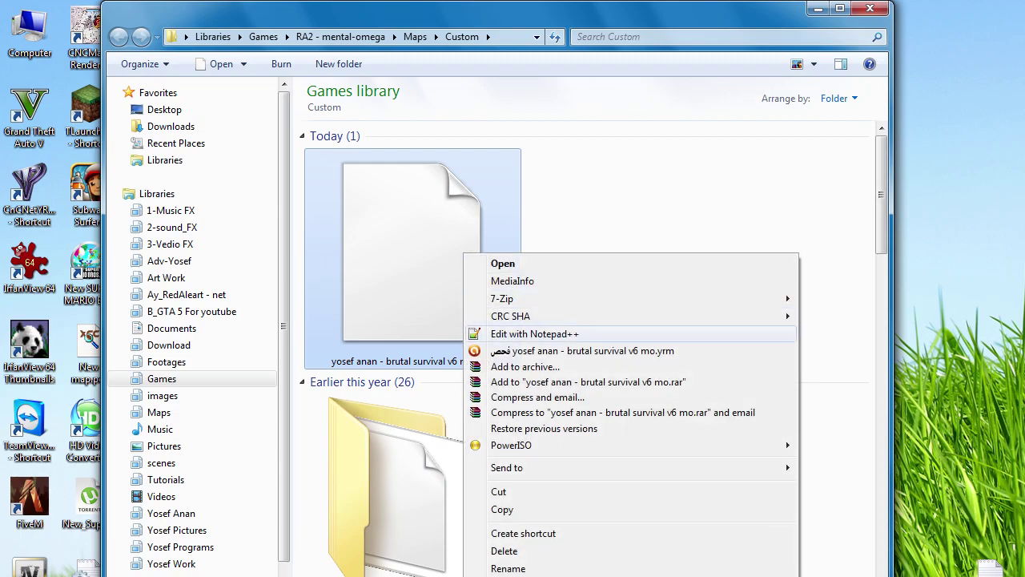
left_click(534, 334)
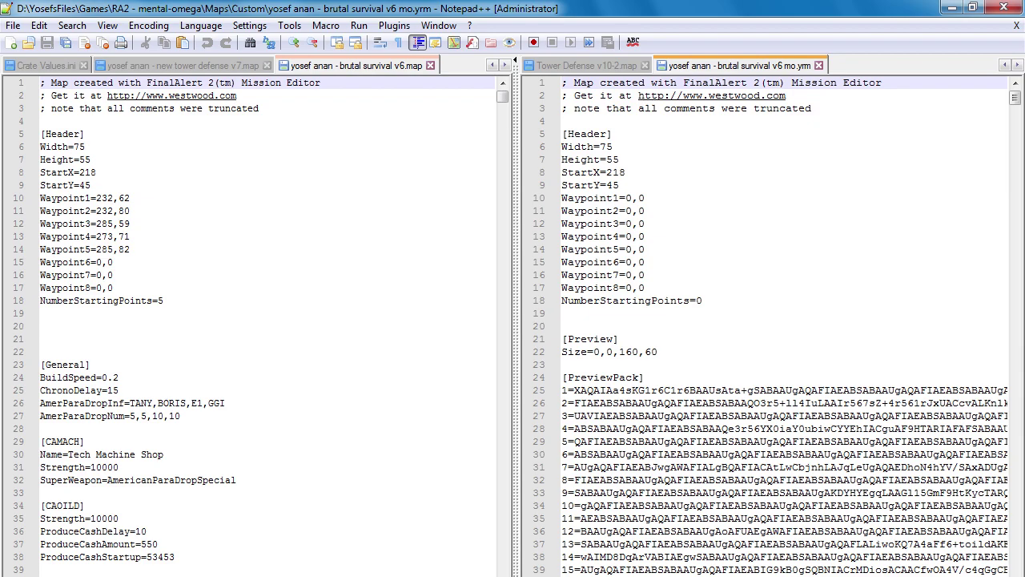
Insert two blank lines above the [Preview] section in brutal survival v6 mo.yrm.
left_click(562, 326)
key("Return")
key("Return")
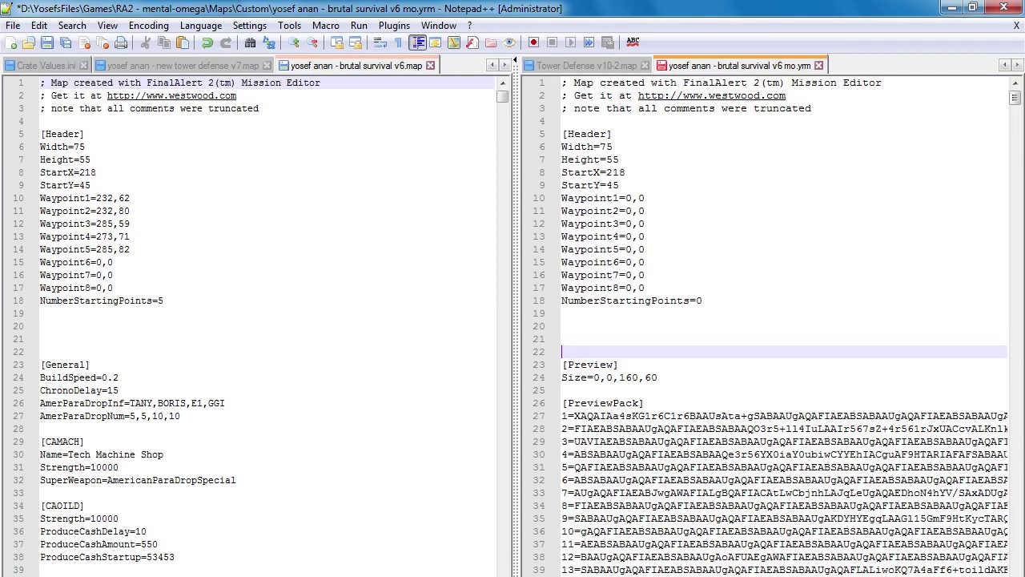
Copy everything in brutal survival v6.map from the blank line above [General] to the end of the file.
left_click(41, 351)
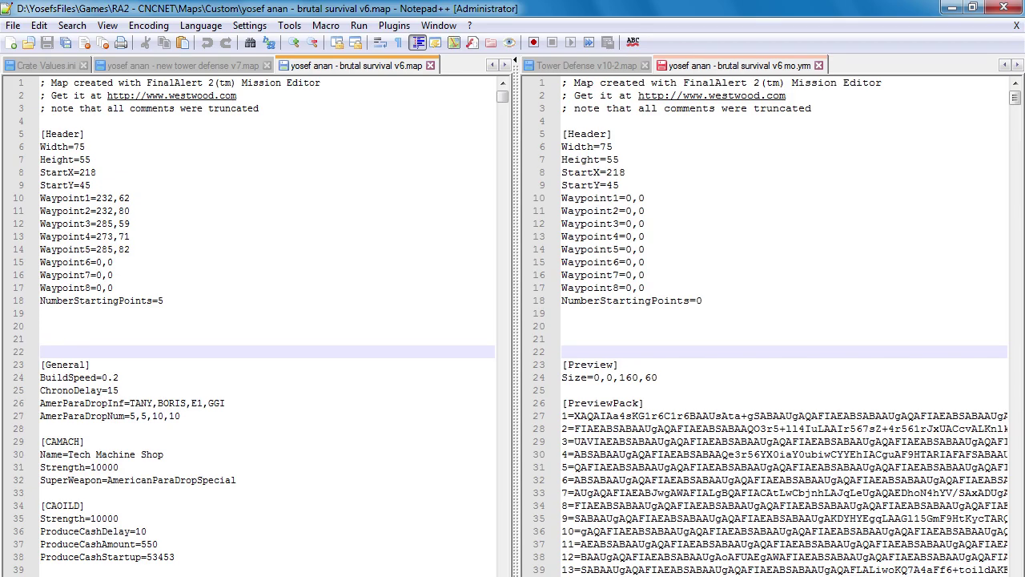
key("ctrl+shift+End")
key("ctrl+c")
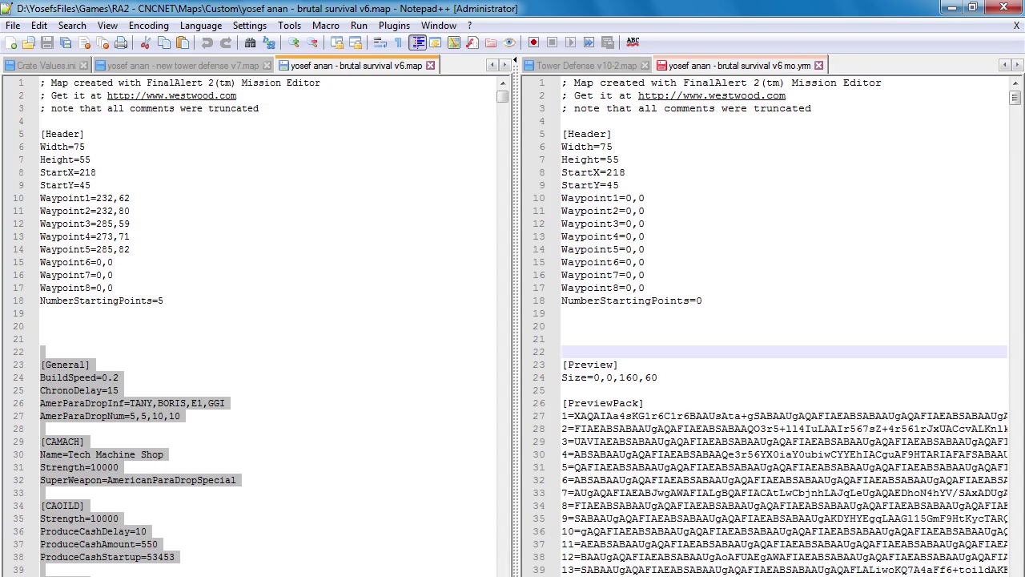
Paste the copied rules code, from [General] to [JUMPJET], above the [Preview] section in brutal survival v6 mo.yrm.
left_click(564, 339)
key("ctrl+v")
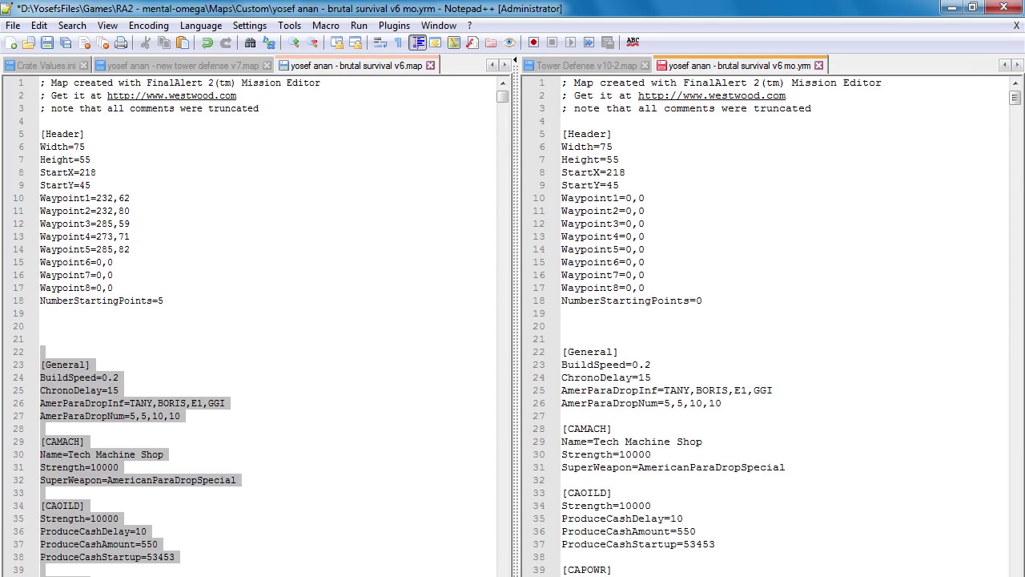
left_click_drag(1016, 97, 1016, 103)
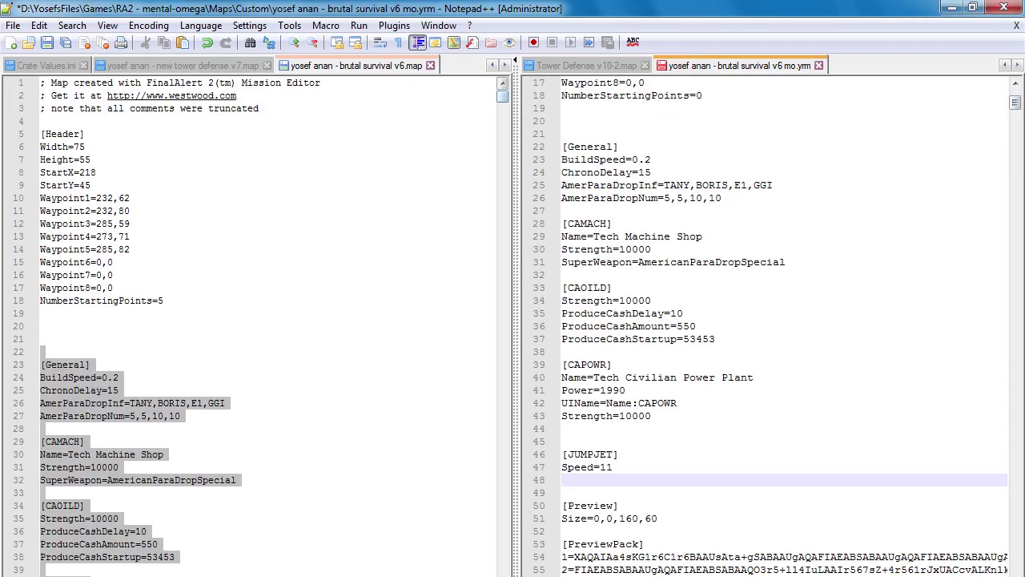
Copy everything in brutal survival v6.map from the blank line above [01000000] to the end of the [01000190] section.
scroll(264, 321, "down", 7)
scroll(264, 321, "down", 20)
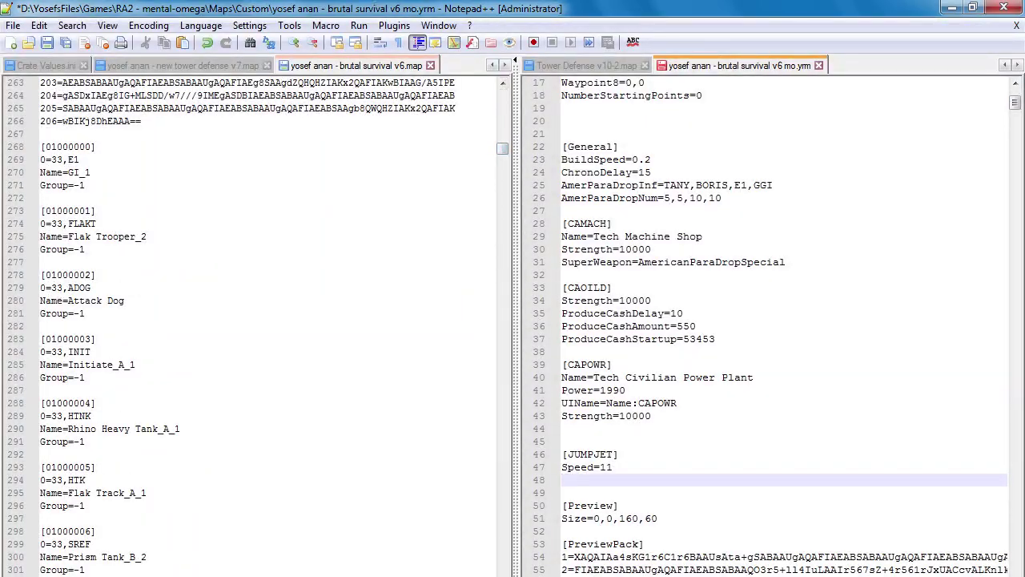
left_click(93, 133)
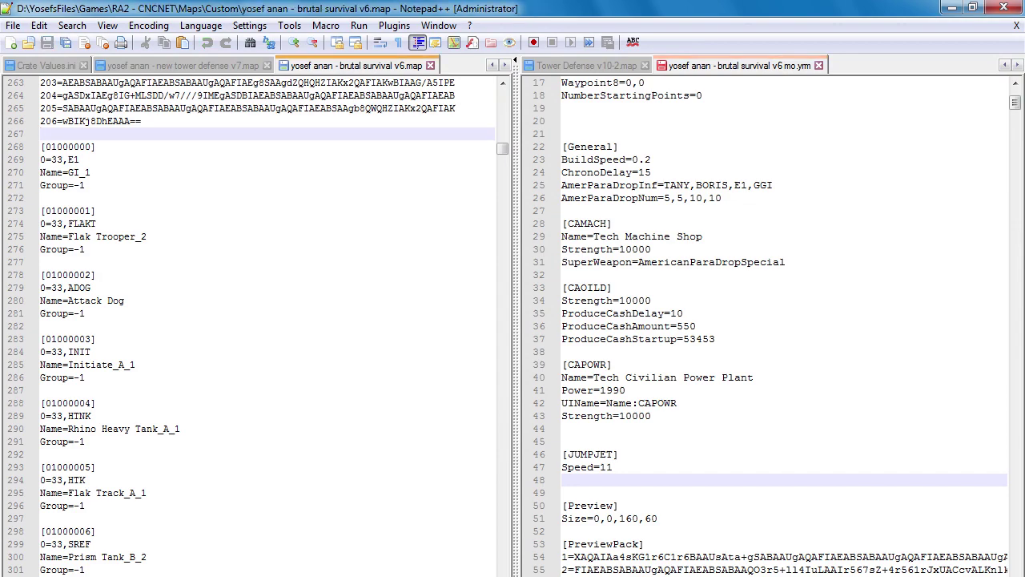
scroll(265, 320, "down", 20)
scroll(264, 320, "down", 20)
scroll(264, 320, "down", 20)
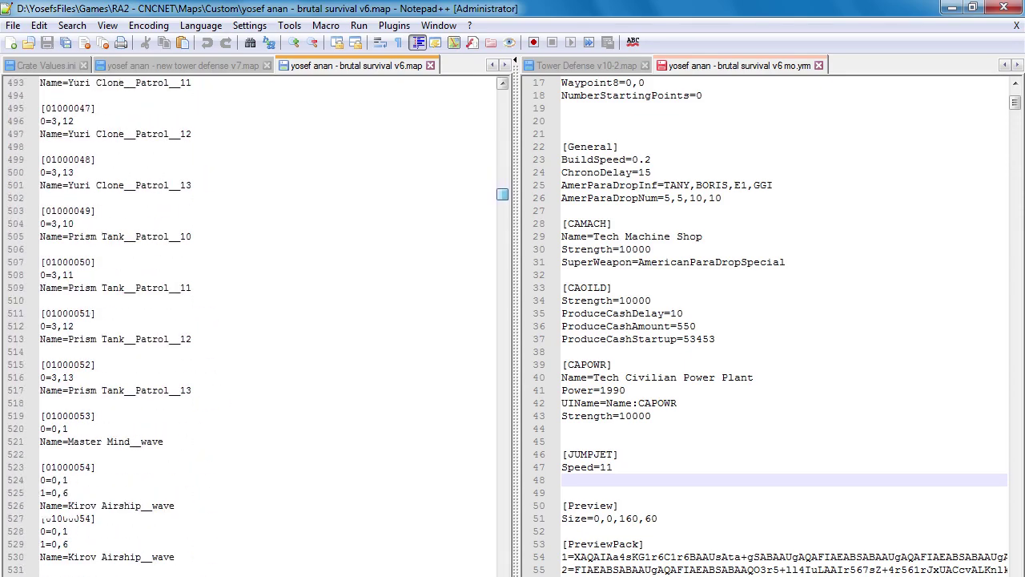
scroll(265, 320, "down", 16)
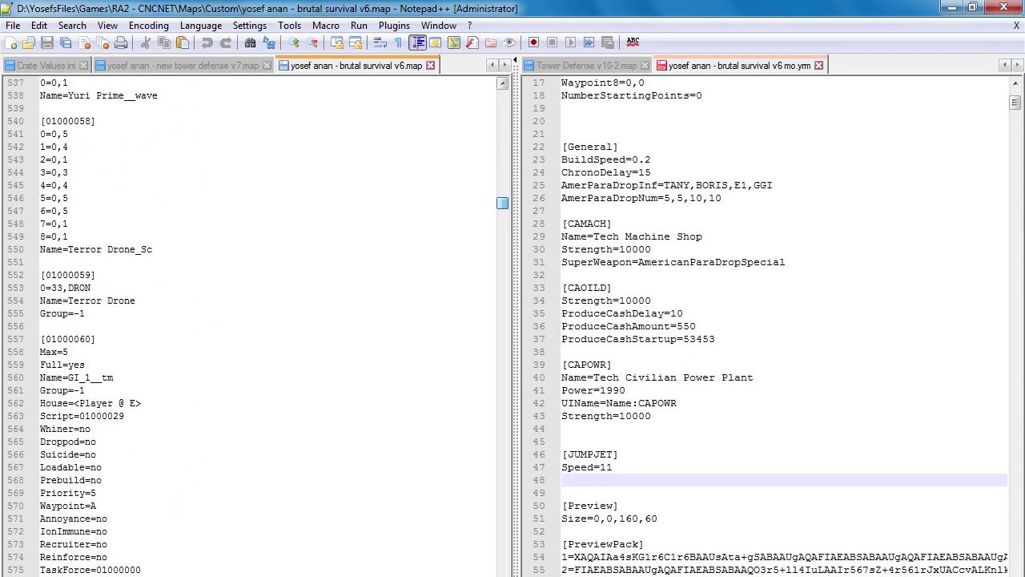
scroll(264, 320, "down", 20)
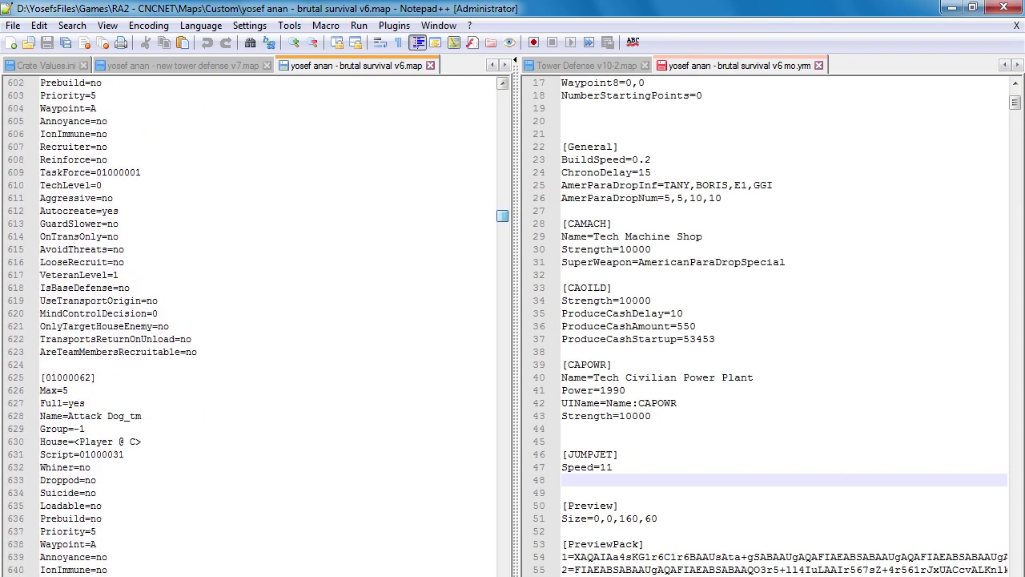
scroll(265, 320, "down", 16)
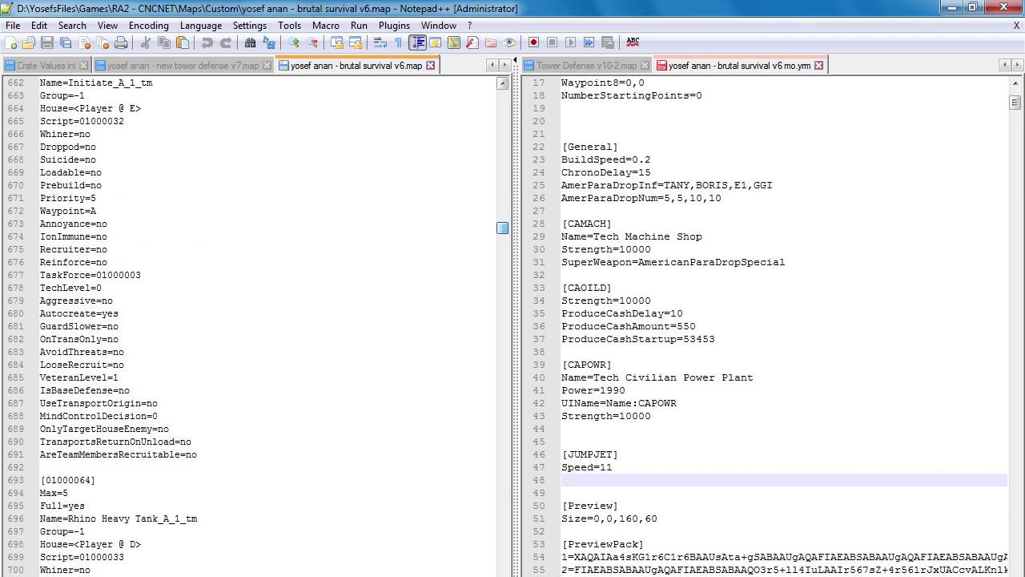
scroll(264, 320, "down", 20)
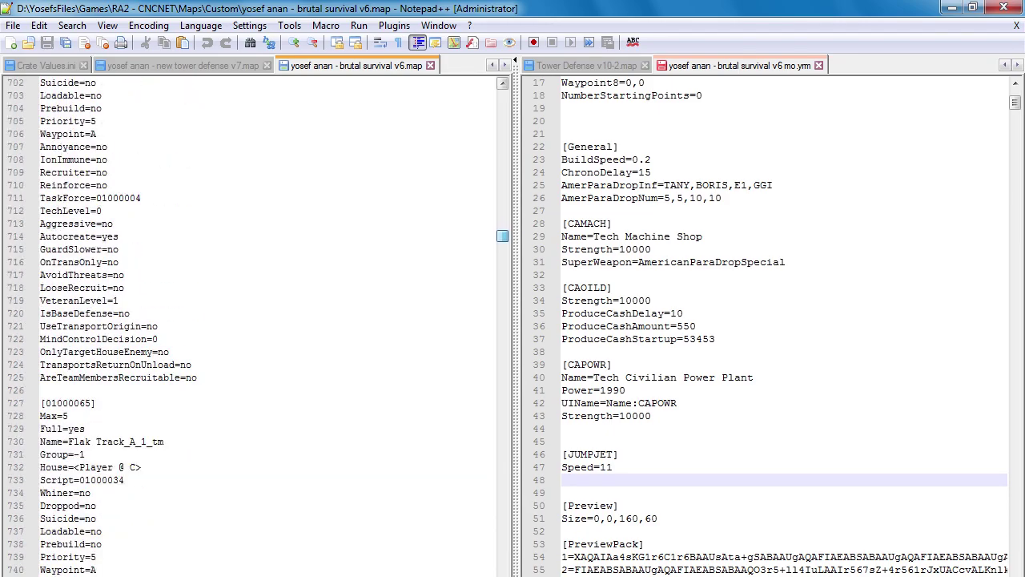
scroll(265, 320, "down", 20)
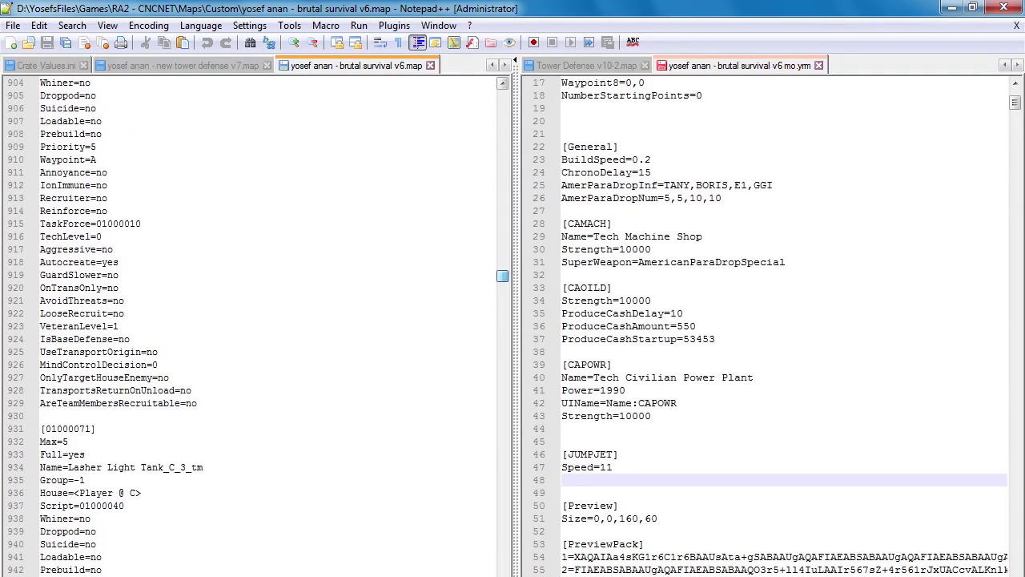
scroll(264, 320, "down", 20)
scroll(265, 321, "down", 20)
scroll(264, 320, "down", 20)
scroll(264, 320, "down", 20)
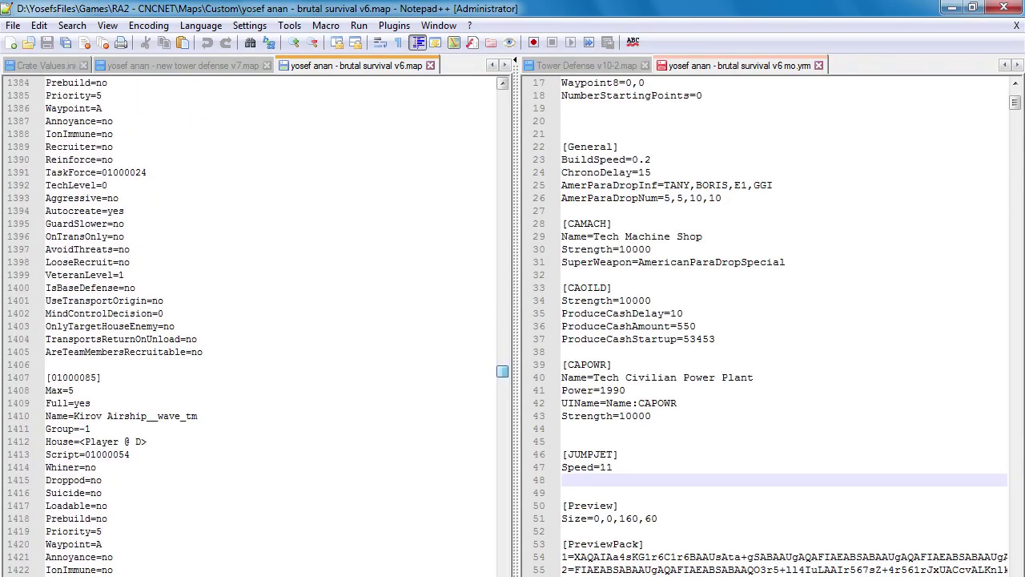
scroll(264, 320, "down", 3)
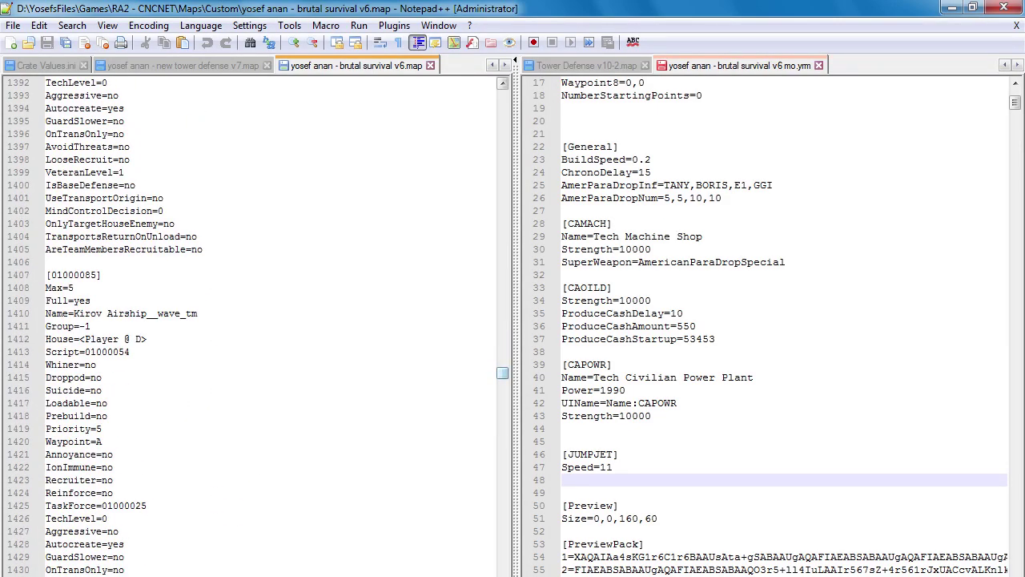
scroll(265, 320, "down", 20)
scroll(264, 321, "down", 20)
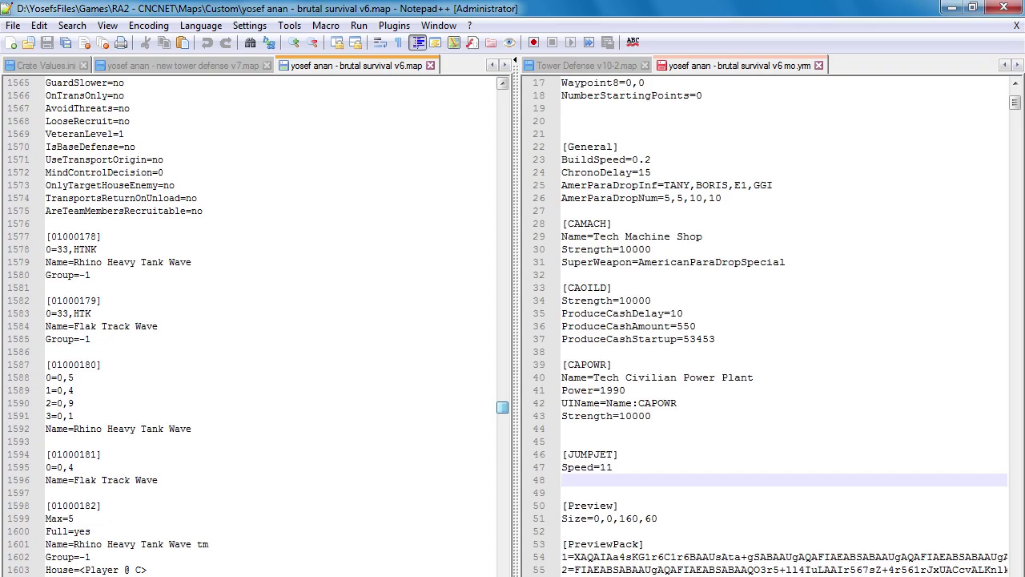
scroll(265, 320, "down", 20)
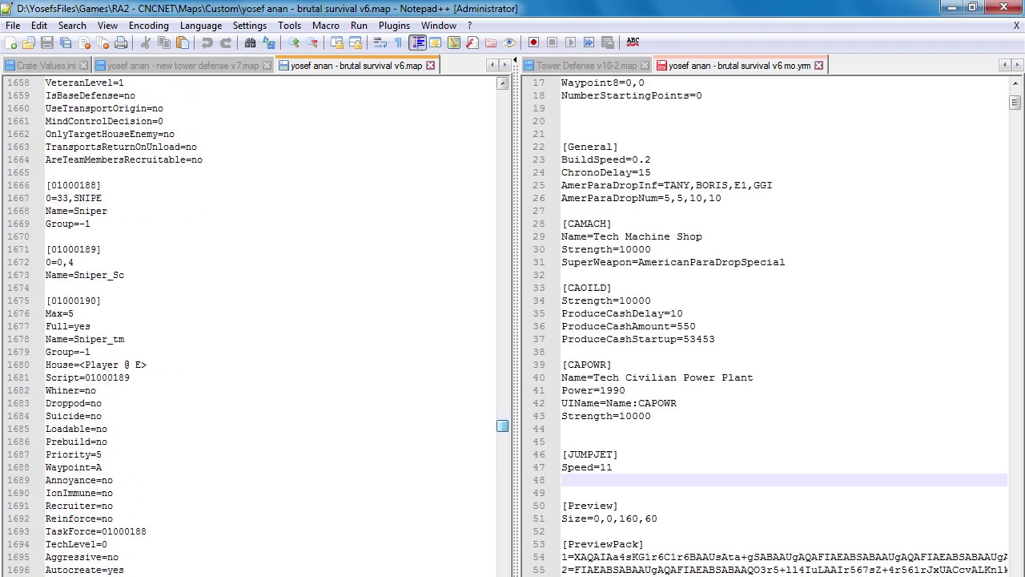
scroll(264, 321, "down", 7)
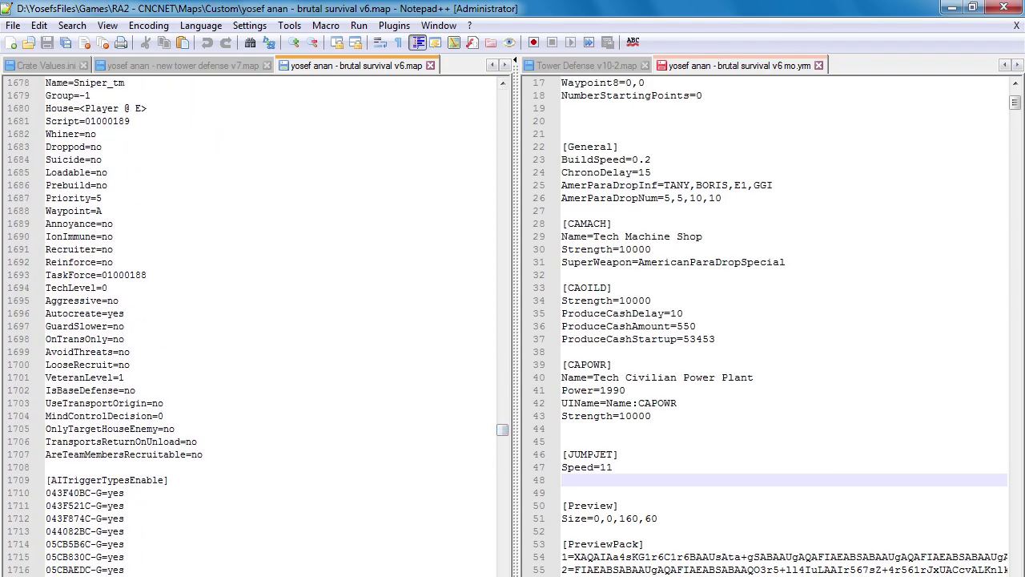
left_click(203, 454, "shift")
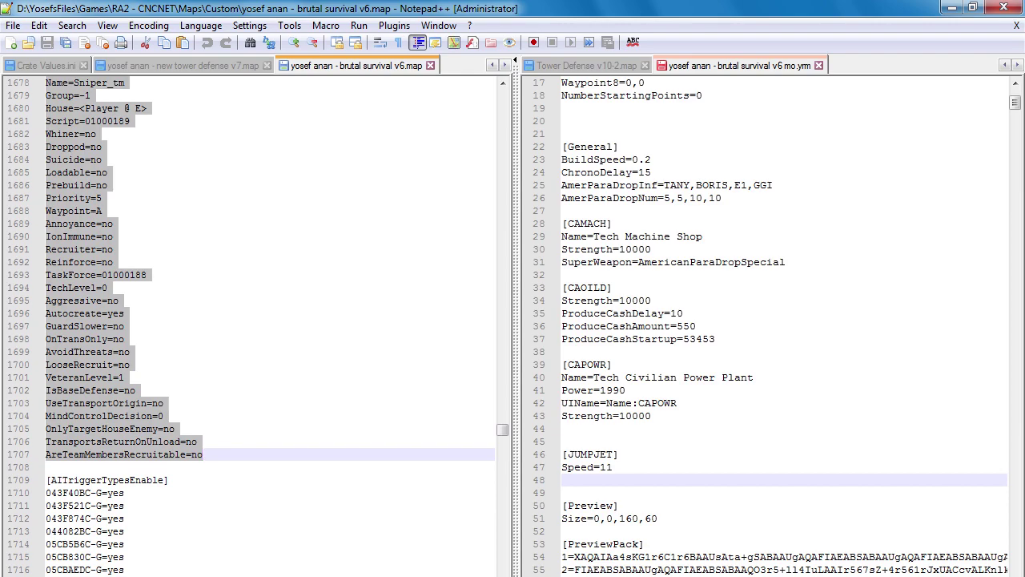
right_click(94, 242)
left_click(128, 270)
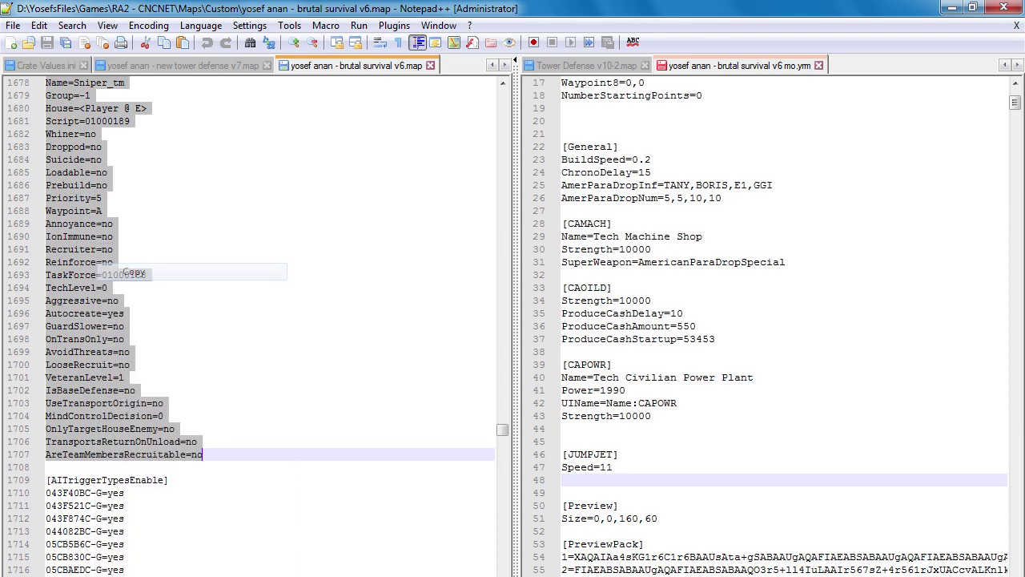
Insert four blank lines above [AITriggerTypesEnable] in brutal survival v6 mo.yrm and paste the copied task force, script and team sections there.
left_click_drag(1015, 102, 1015, 145)
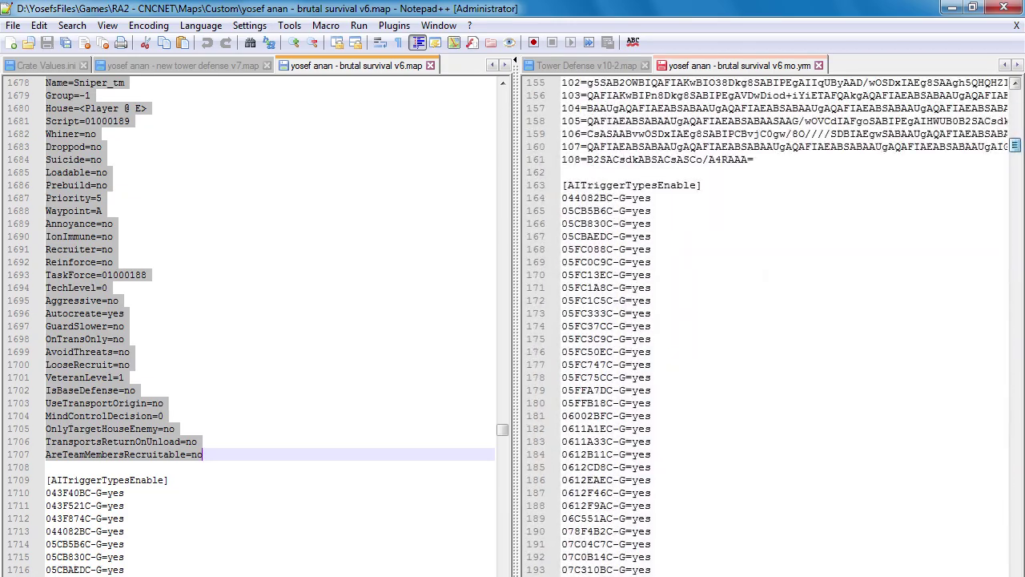
left_click(562, 172)
key("Return")
key("Return")
key("Return")
key("Return")
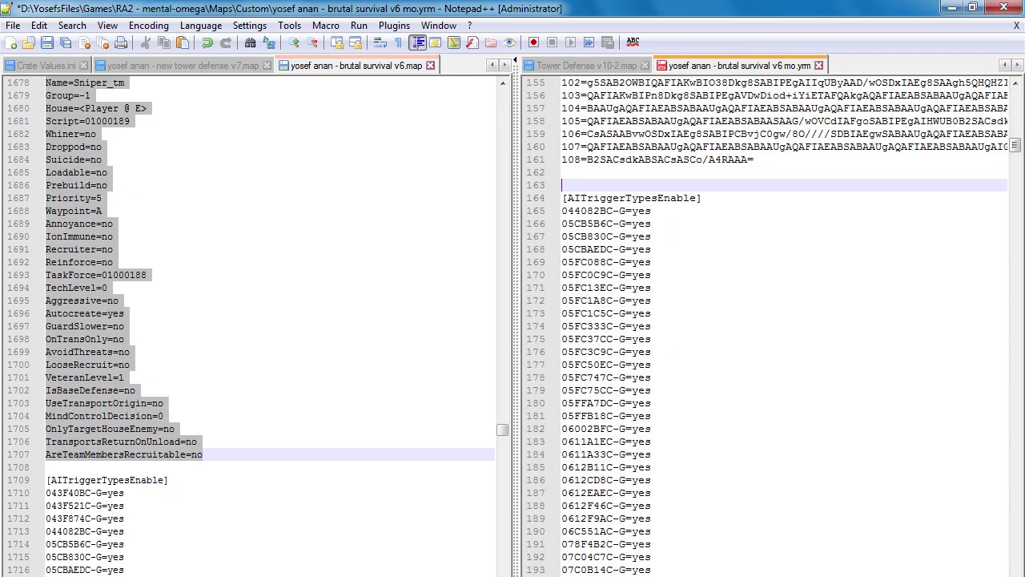
left_click(562, 198)
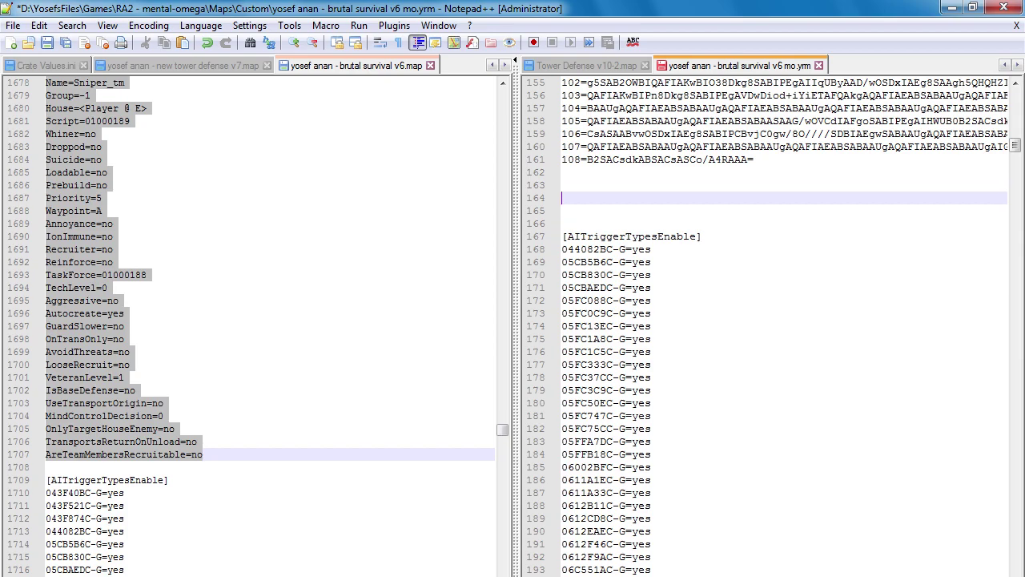
key("ctrl+v")
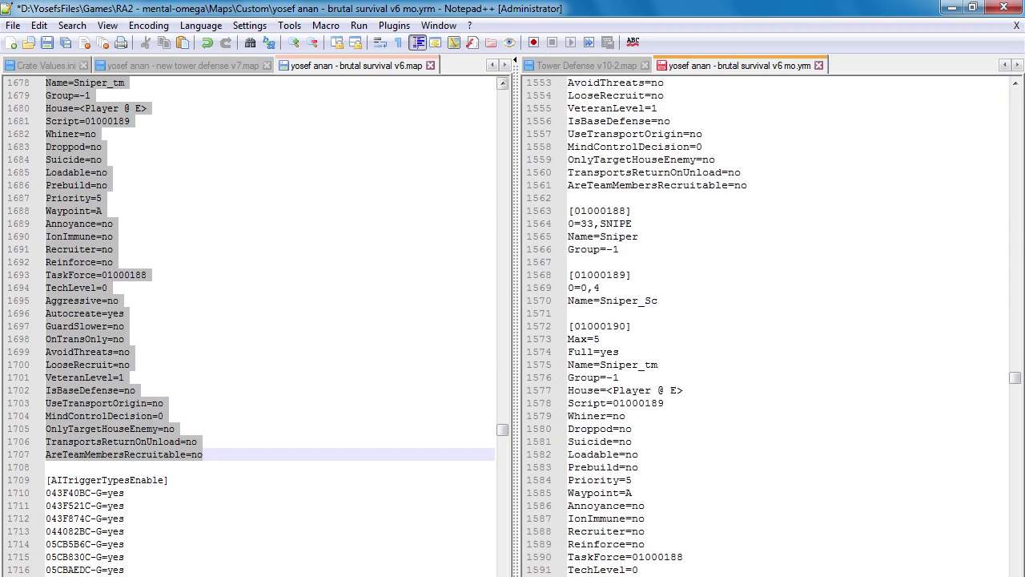
Copy the whole [Actions] section in brutal survival v6.map, from the blank line above it to the blank line before [Africans].
left_click_drag(502, 429, 503, 459)
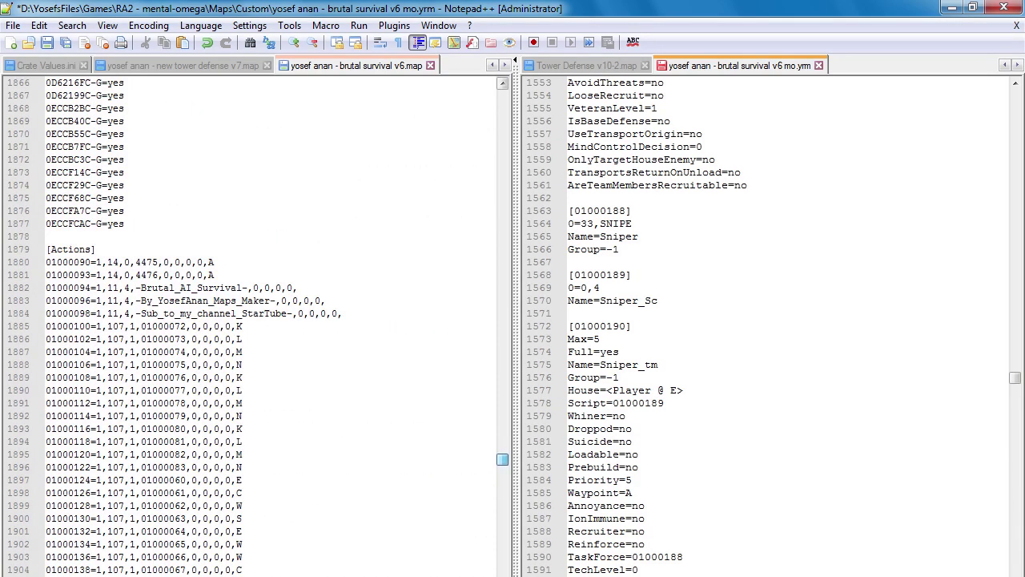
left_click(47, 236)
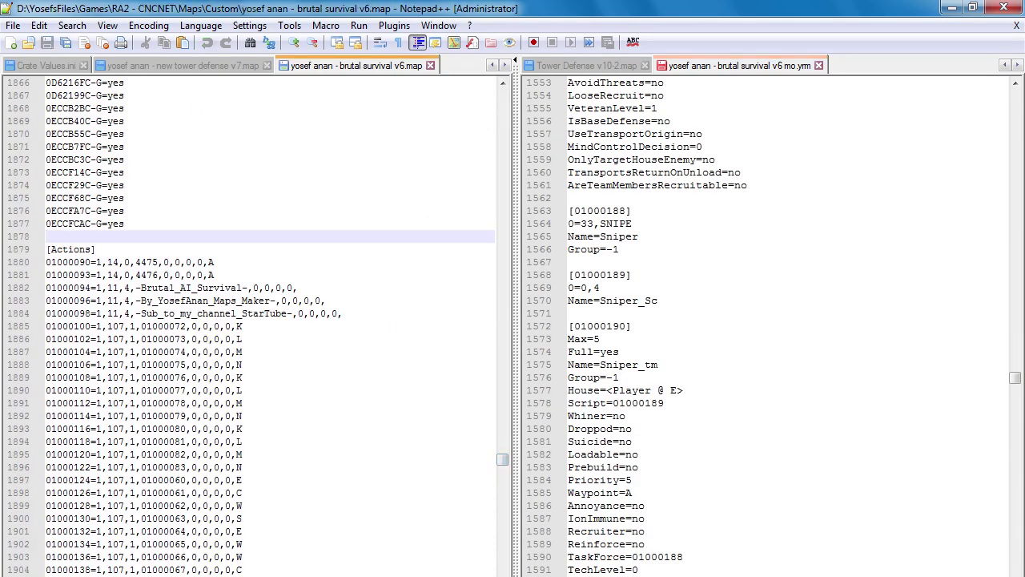
left_click_drag(502, 459, 502, 466)
left_click(46, 390, "shift")
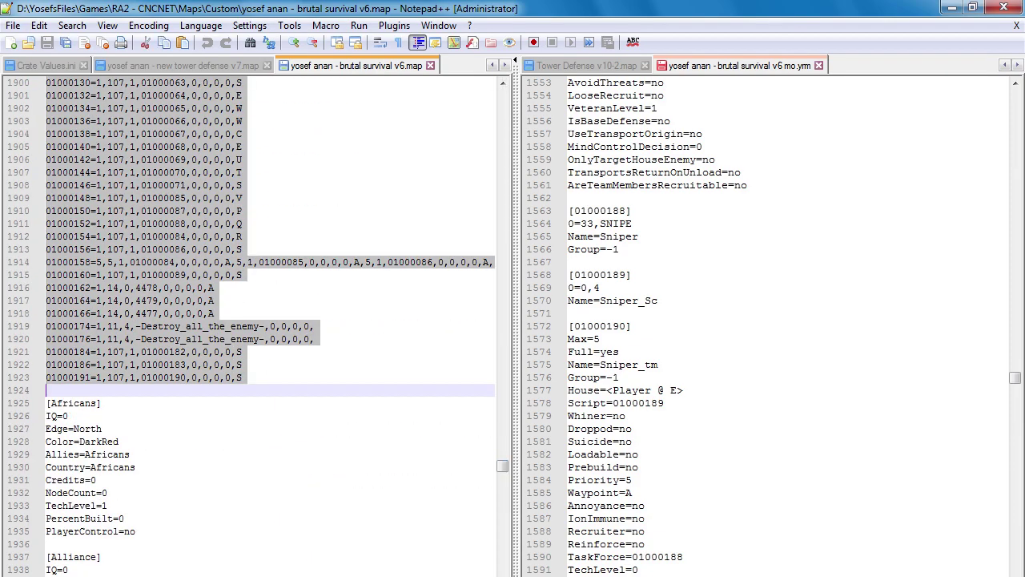
Insert two blank lines above [Basic] in brutal survival v6 mo.yrm and paste the [Actions] section there.
left_click_drag(1015, 377, 1014, 548)
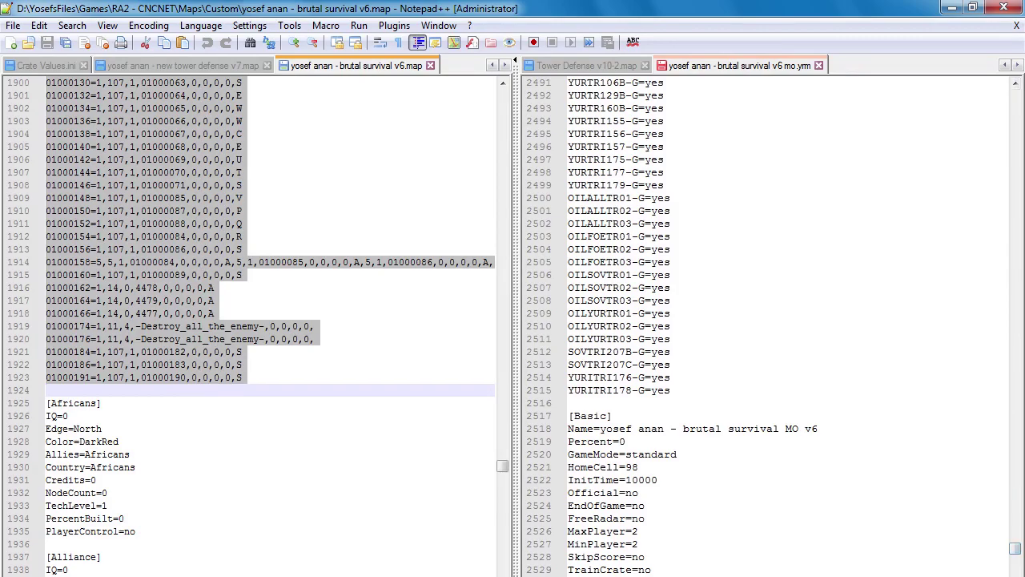
left_click(570, 403)
key("Return")
key("Return")
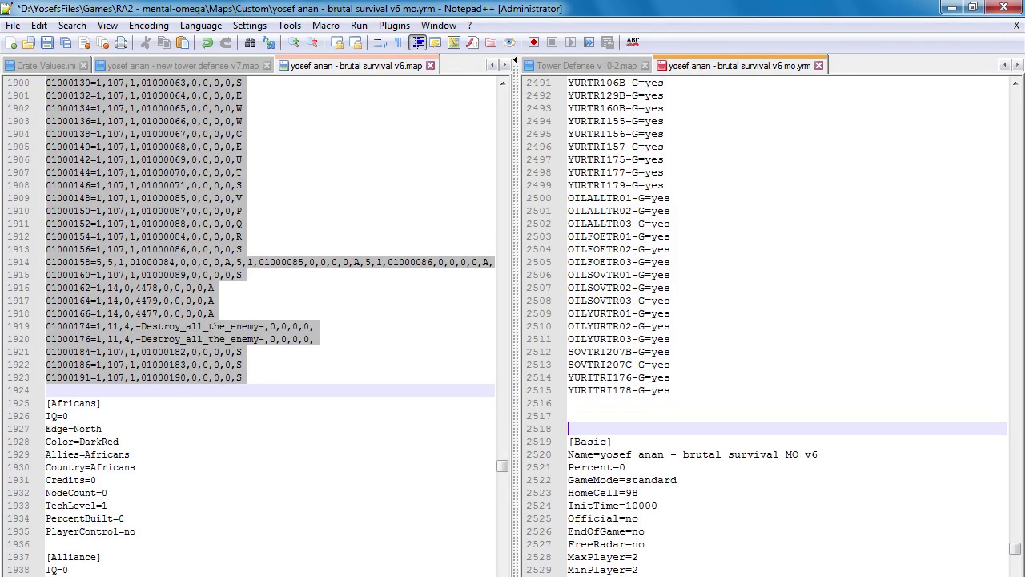
key("Up")
key("ctrl+v")
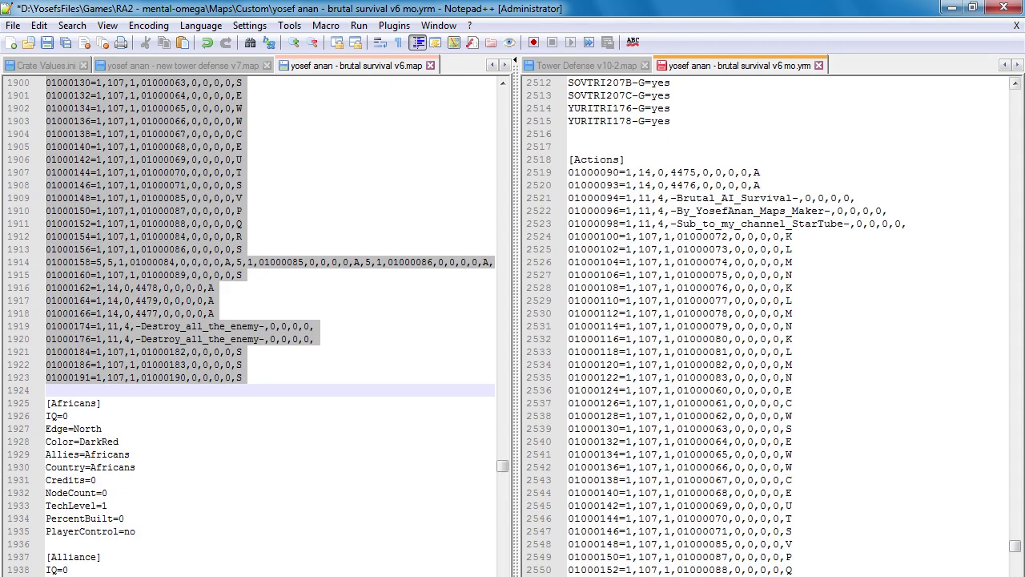
scroll(765, 321, "down", 12)
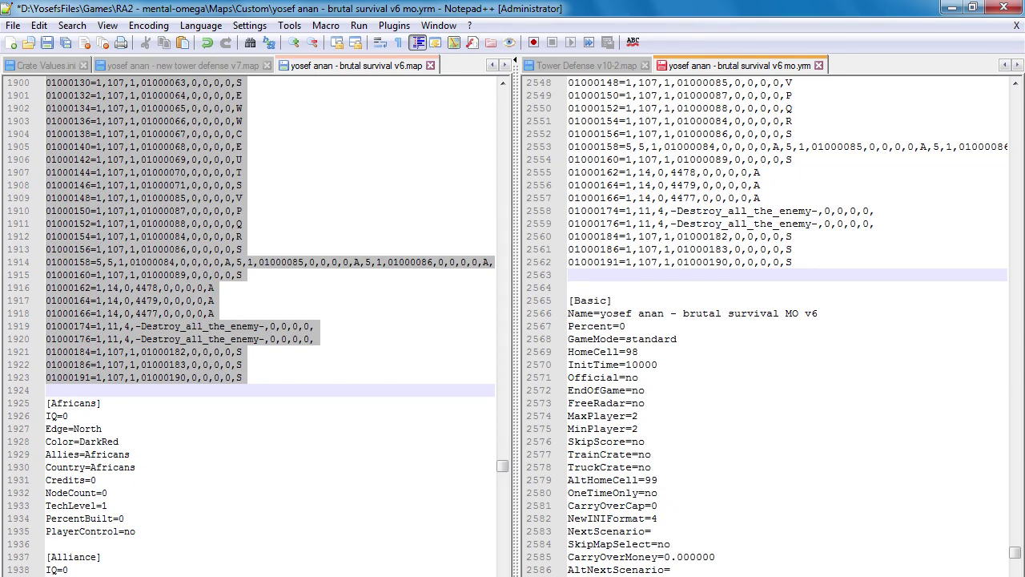
Copy the Author line from the original map's [Basic] section onto a new line below Name in brutal survival v6 mo.yrm's [Basic] section.
scroll(502, 471, "down", 16)
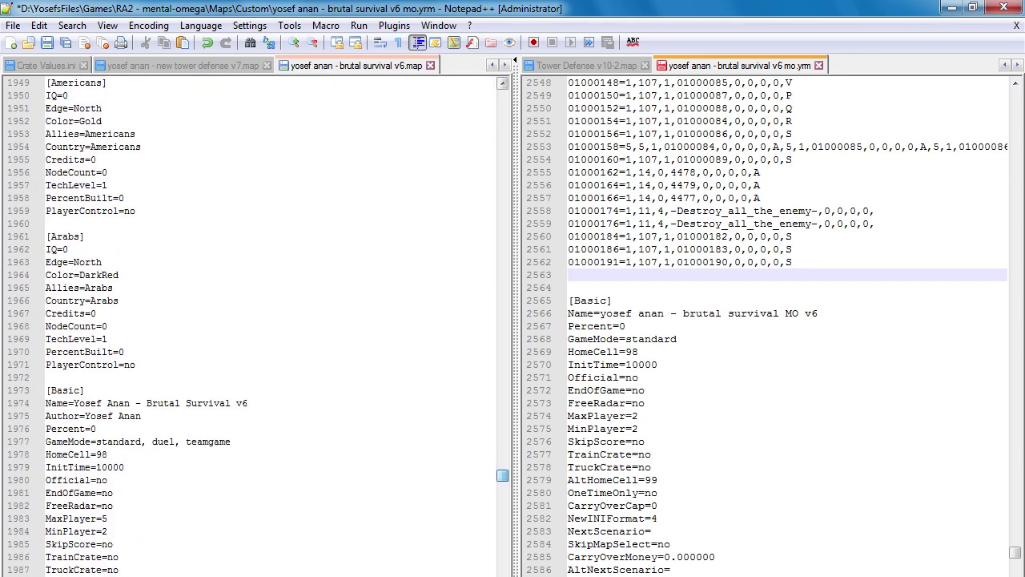
left_click_drag(141, 416, 46, 416)
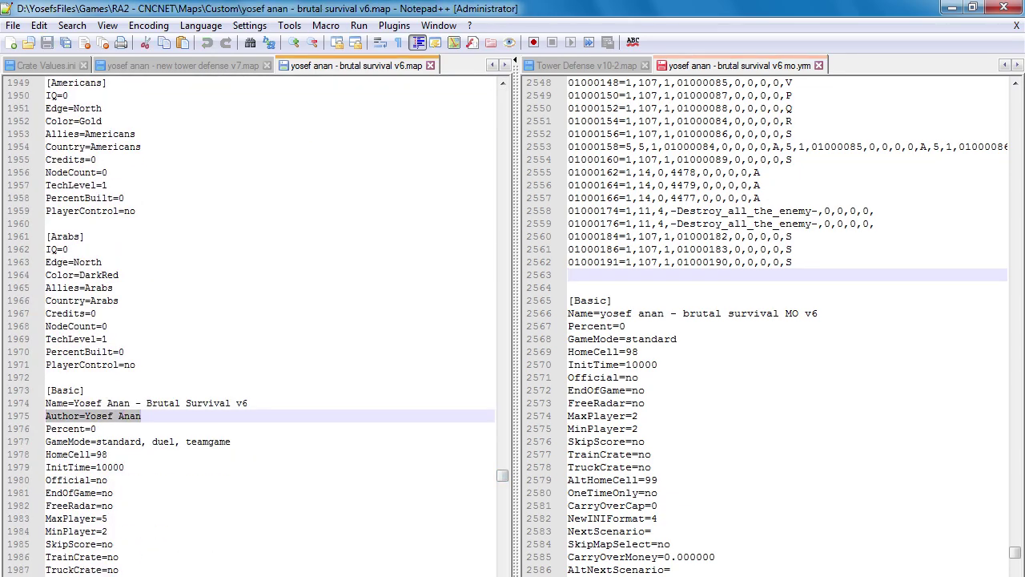
left_click(818, 313)
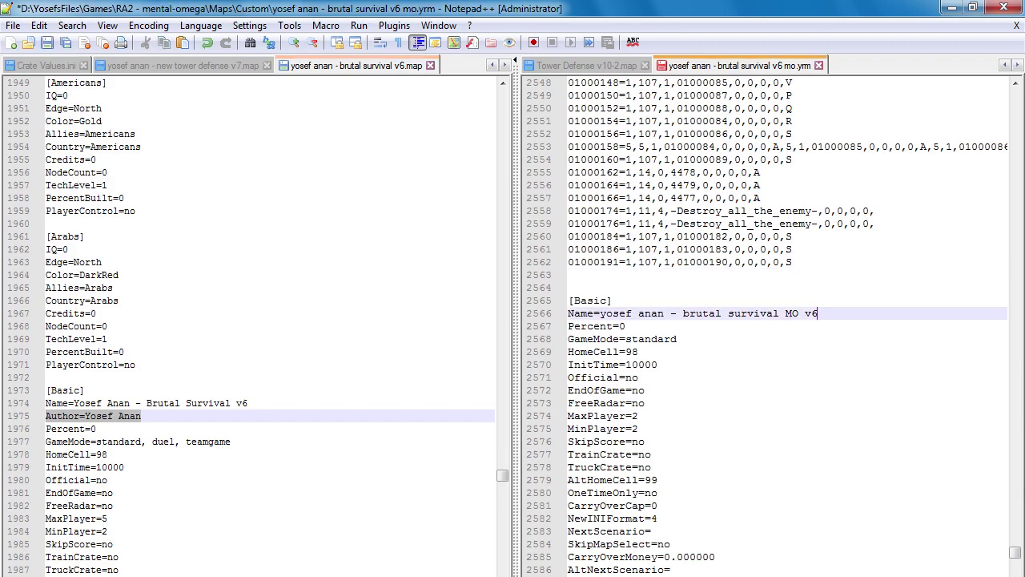
key("Return")
key("ctrl+v")
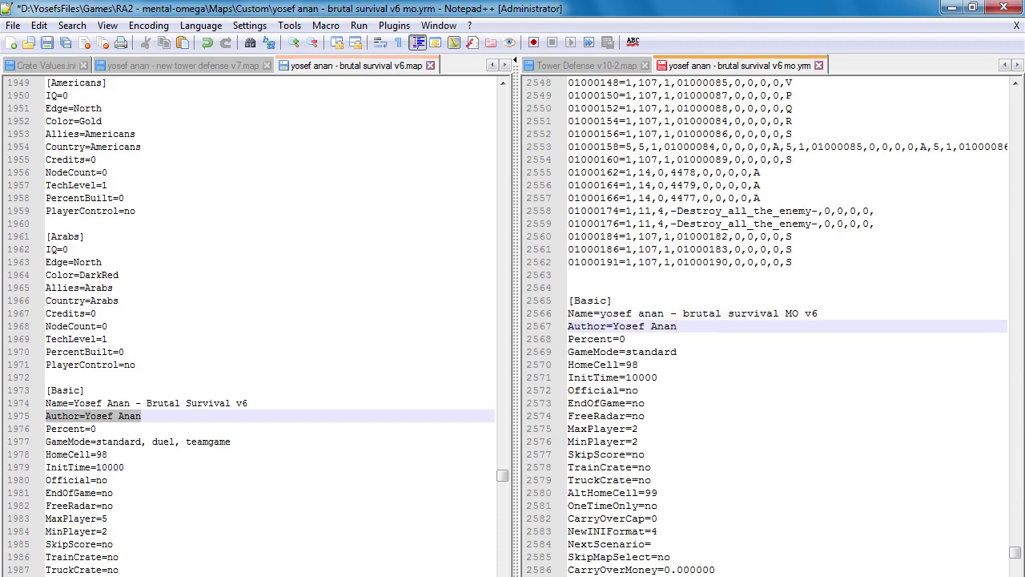
Copy the whole [Events] section in brutal survival v6.map, from the blank line above it to the blank line before [French].
scroll(270, 320, "down", 20)
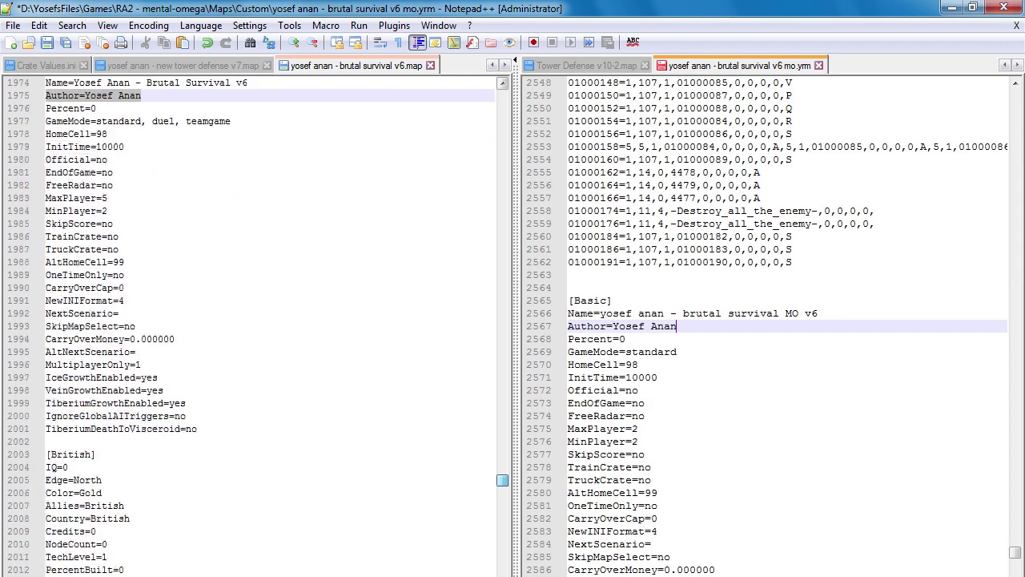
scroll(270, 320, "up", 11)
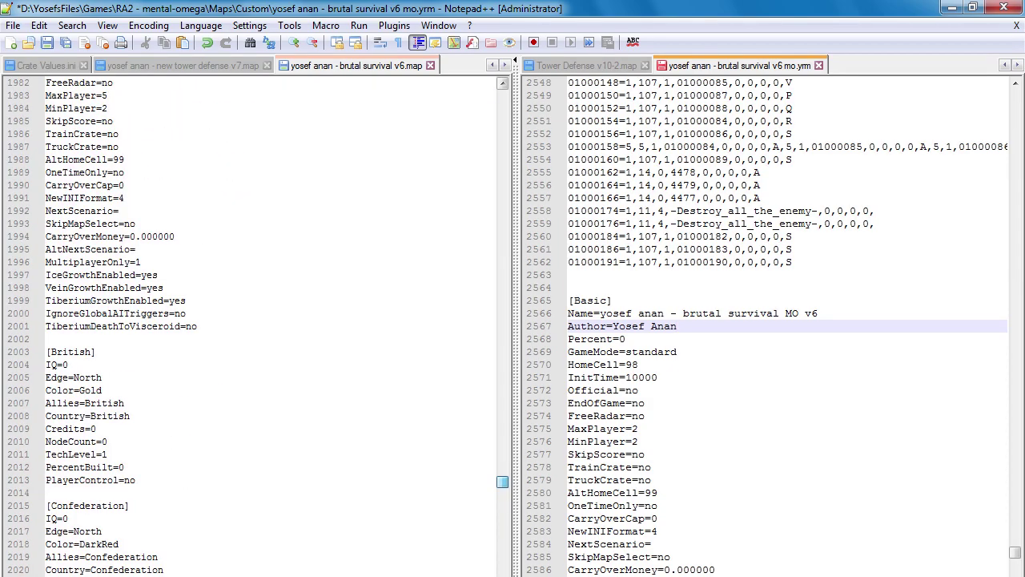
left_click_drag(502, 482, 503, 486)
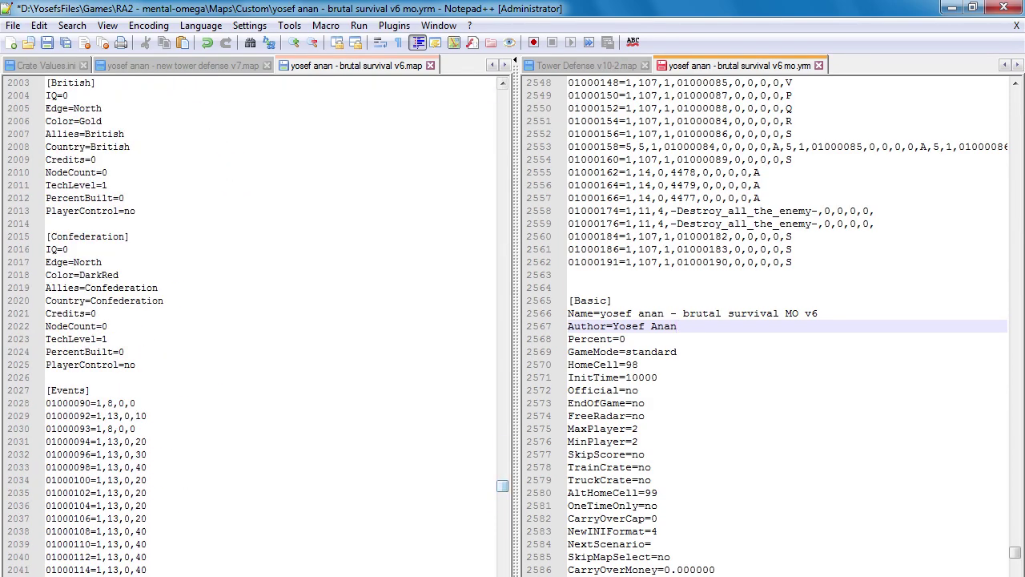
left_click(46, 377)
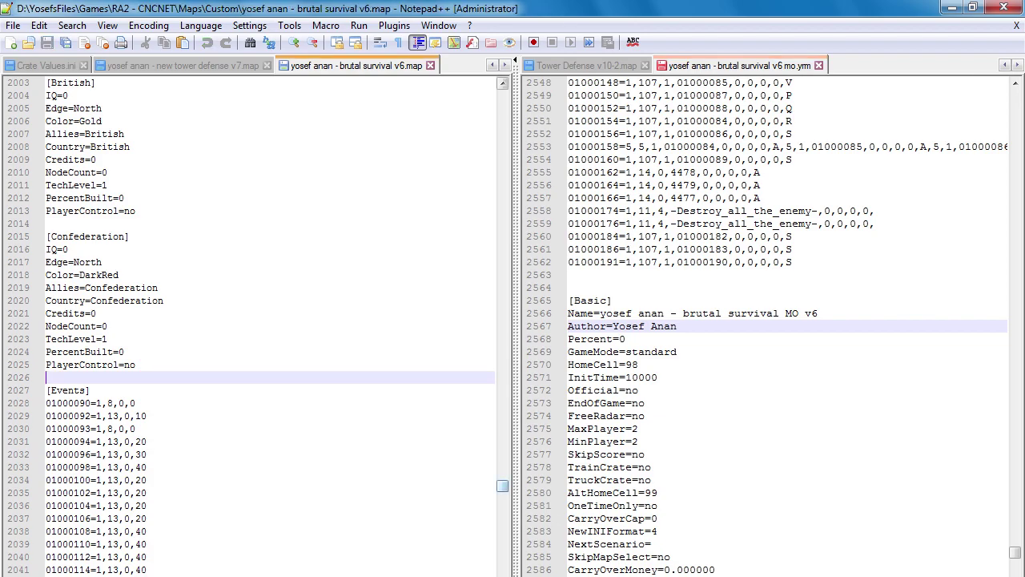
left_click_drag(502, 486, 502, 492)
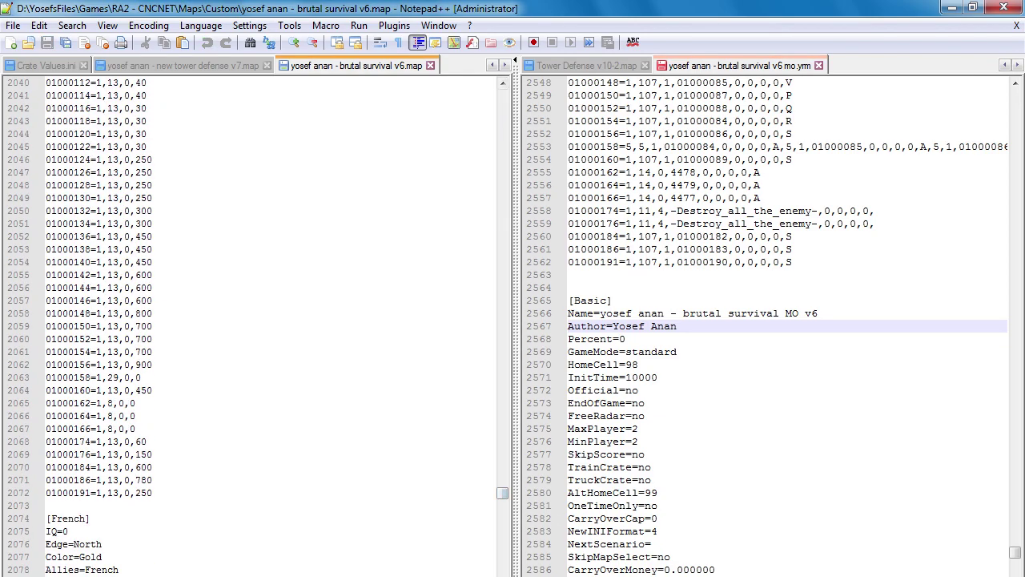
left_click(47, 505, "shift")
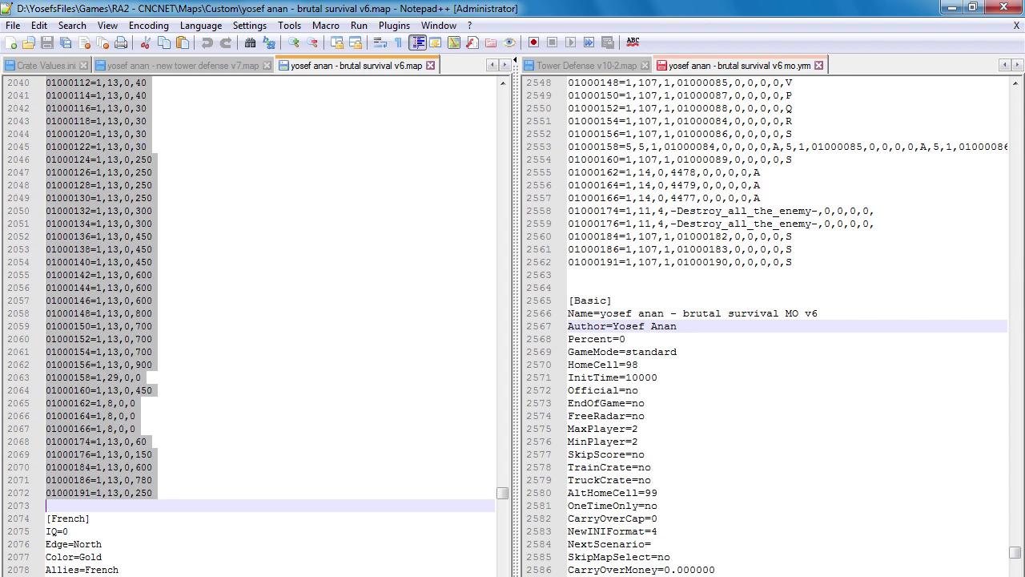
Add blank lines between [CellTags] and [Chinese] in brutal survival v6 mo.yrm and paste the [Events] section there.
left_click(570, 288)
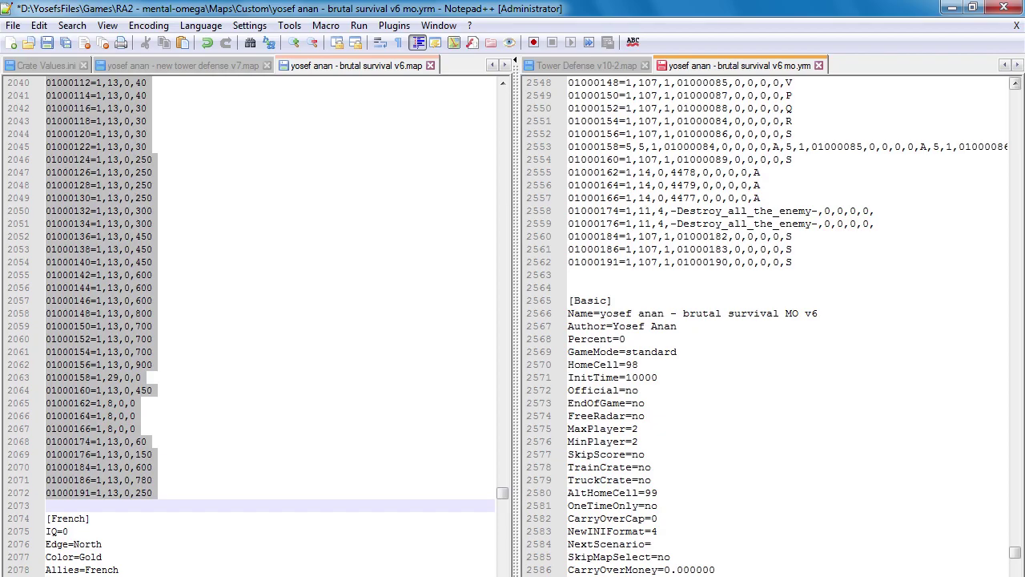
mouse_move(1016, 553)
left_mouse_down()
mouse_move(1016, 573)
mouse_move(1014, 559)
left_mouse_up()
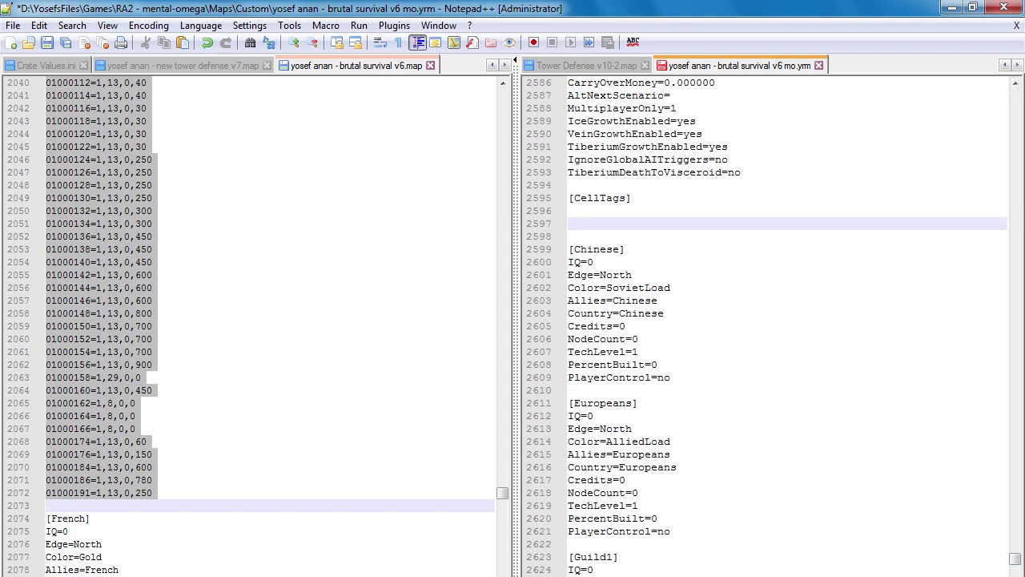
key("ctrl+v")
Copy the [ScriptTypes] section in brutal survival v6.map, from the blank line above it through the 32=01000189 entry.
left_click_drag(502, 493, 502, 576)
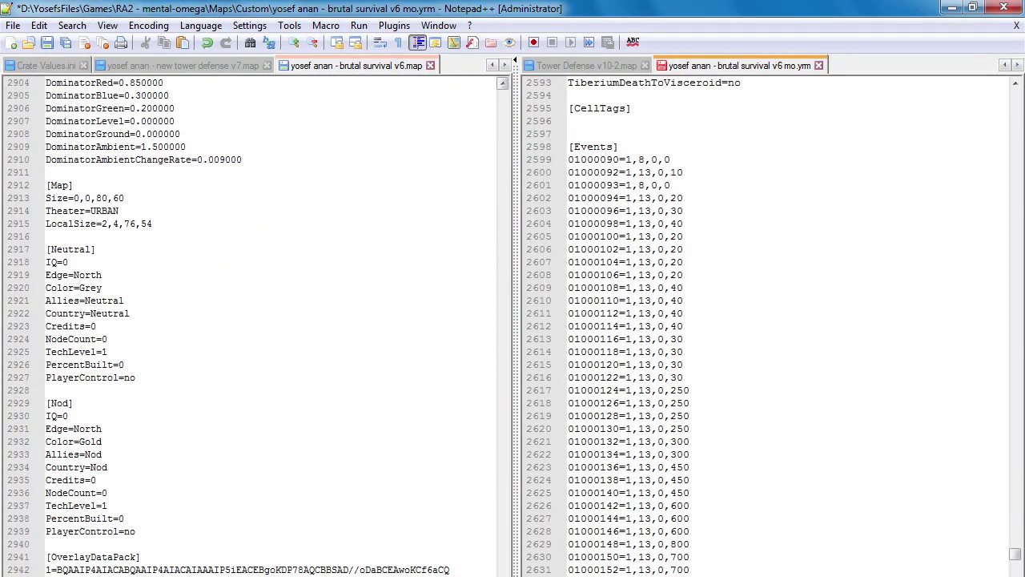
scroll(256, 320, "down", 11)
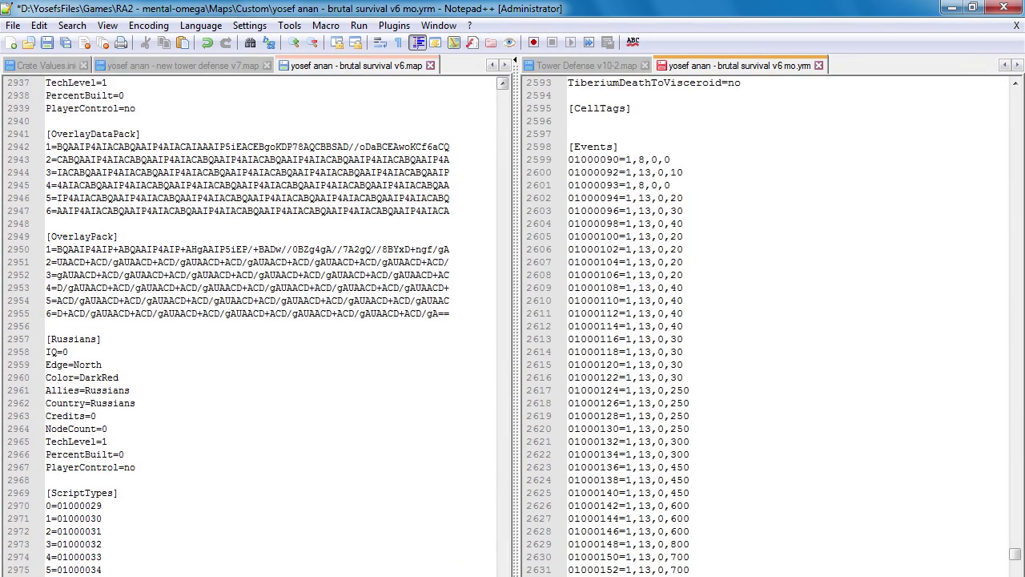
scroll(257, 320, "down", 8)
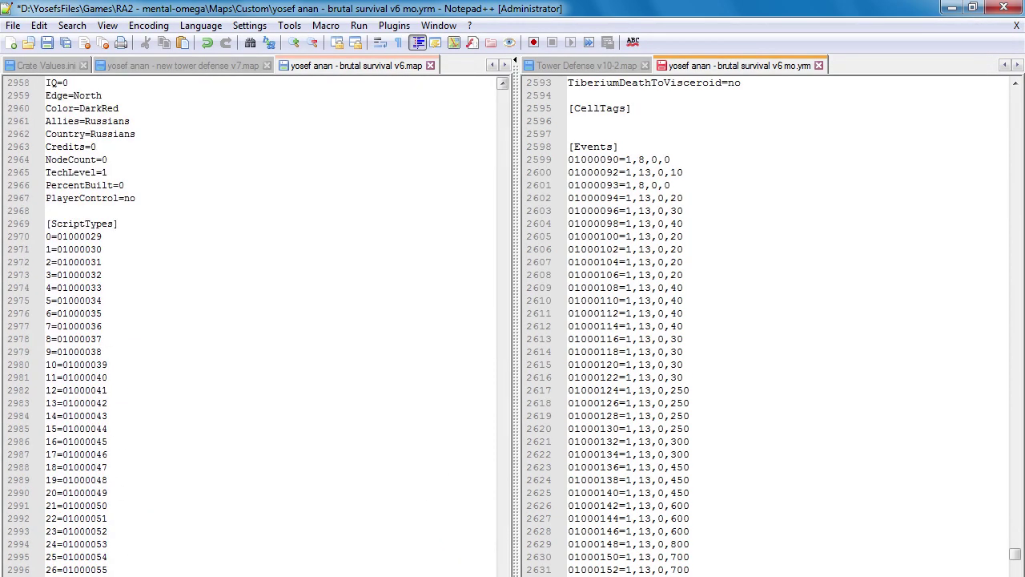
scroll(256, 320, "down", 1)
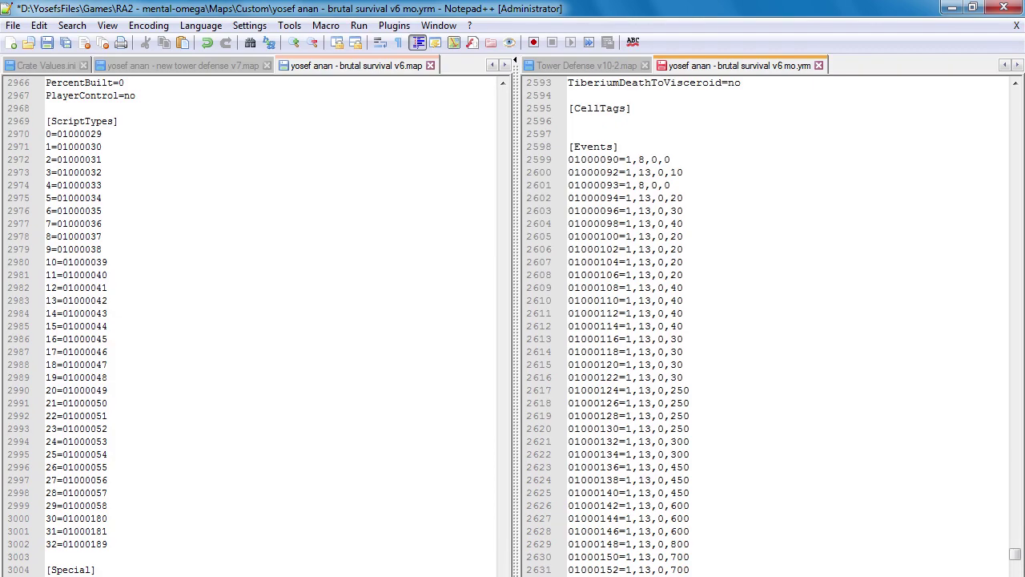
left_click_drag(46, 108, 46, 544)
key("ctrl+c")
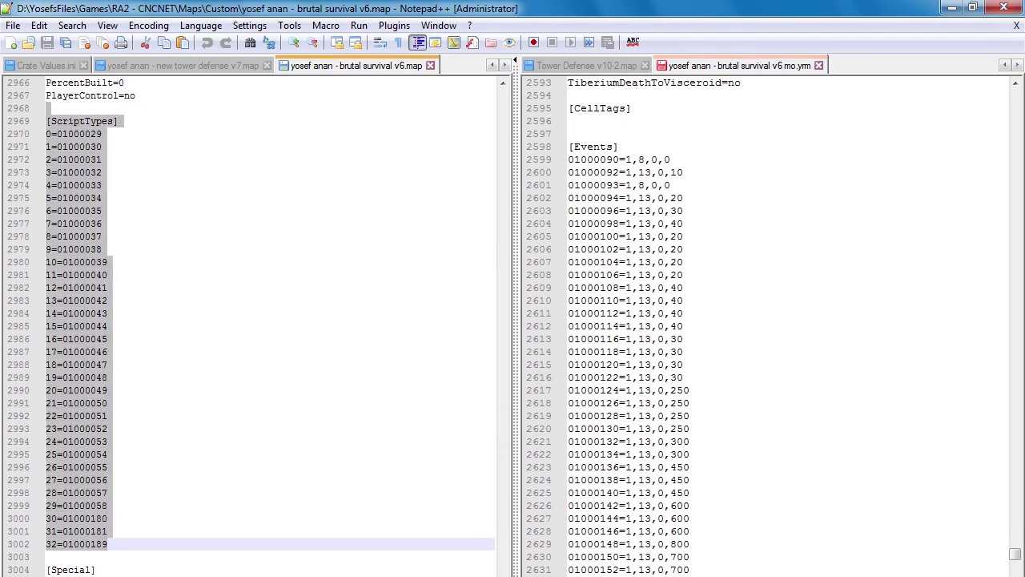
Insert blank lines between [OverlayPack] and [Pacific] in brutal survival v6 mo.yrm and paste the [ScriptTypes] section there.
left_click_drag(1016, 554, 1016, 576)
scroll(769, 327, "down", 20)
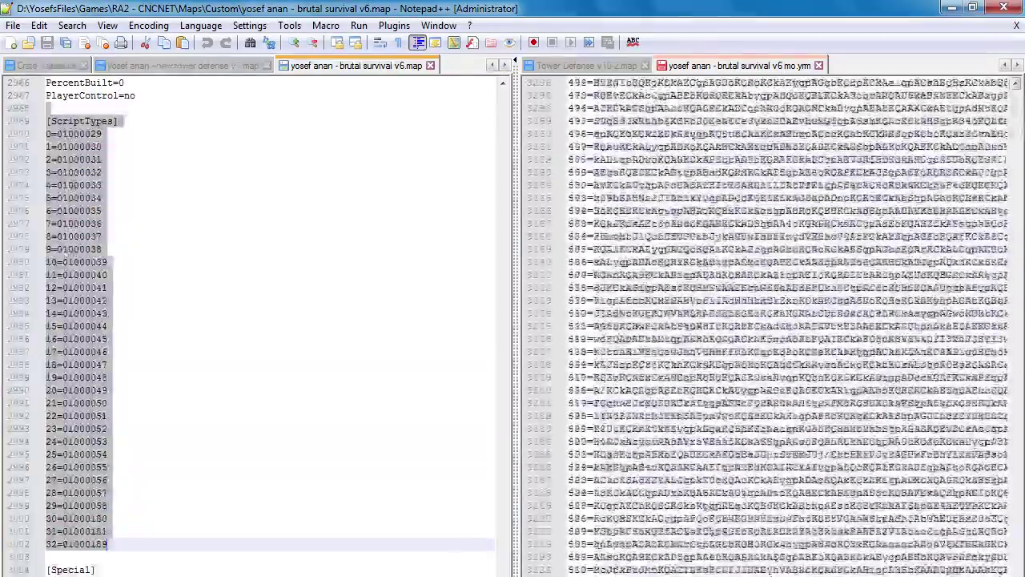
scroll(769, 327, "down", 20)
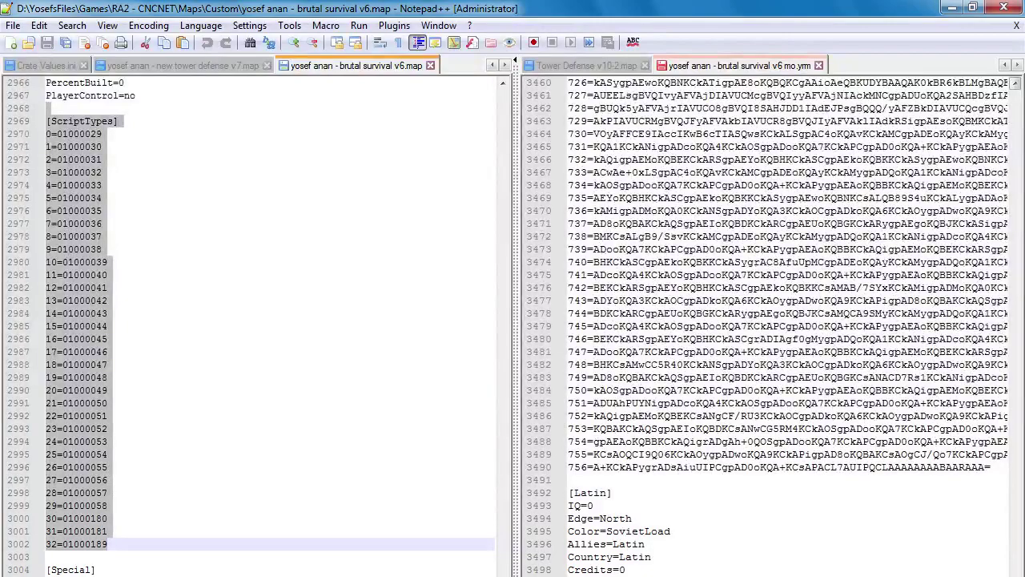
scroll(769, 327, "down", 15)
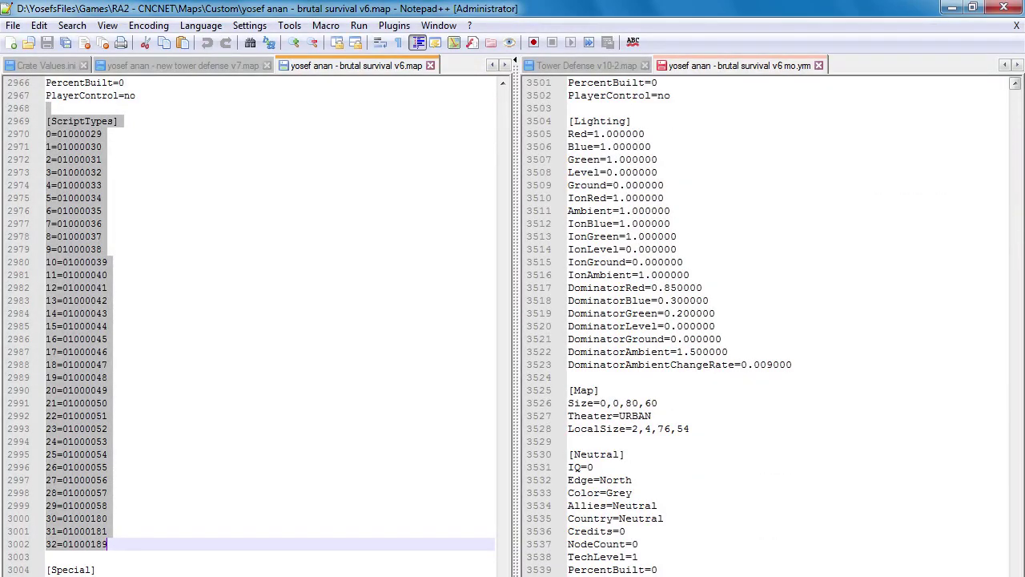
scroll(769, 327, "down", 6)
scroll(769, 327, "down", 5)
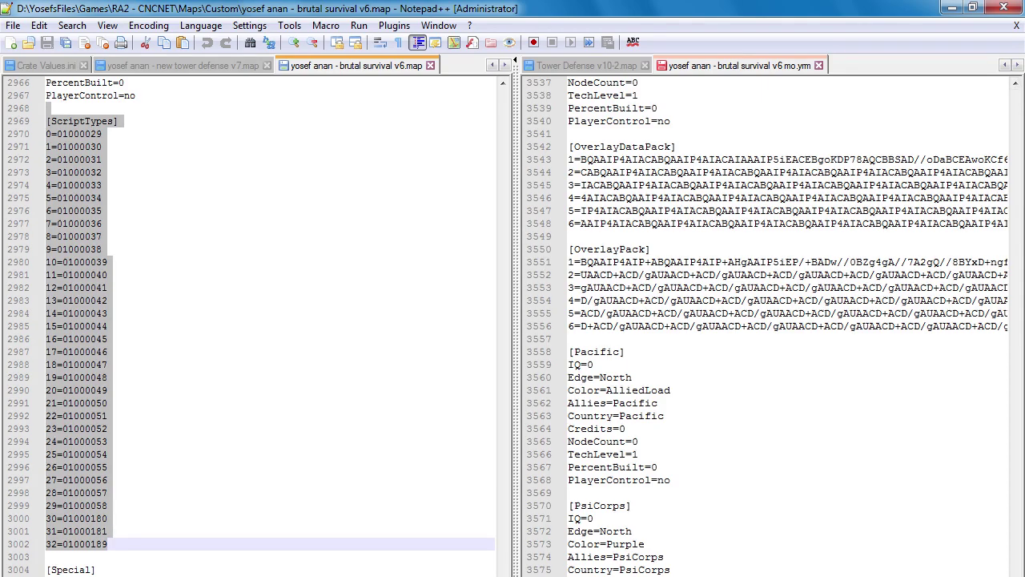
left_click(570, 339)
key("Return")
key("Return")
key("Return")
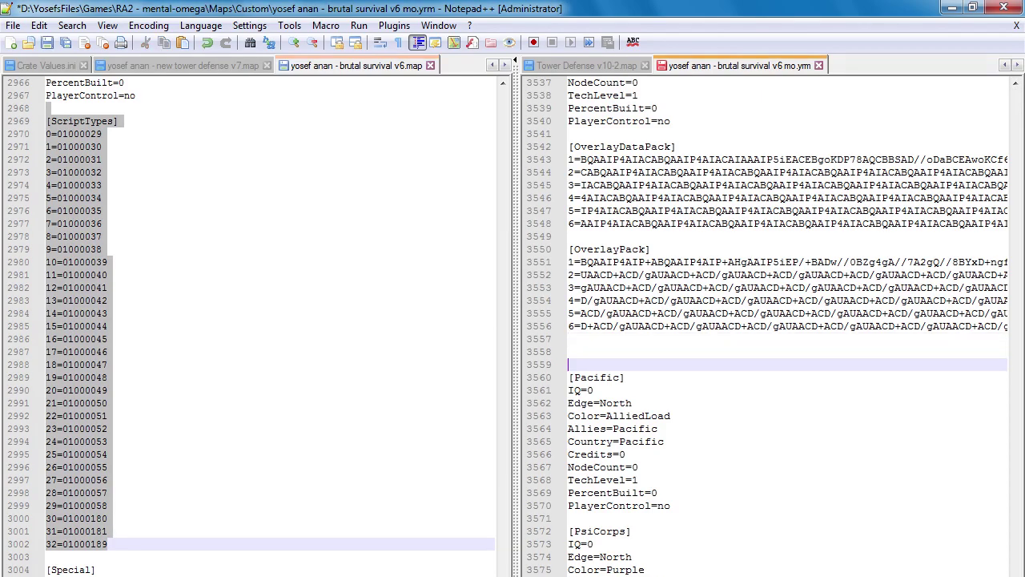
key("Up")
key("ctrl+v")
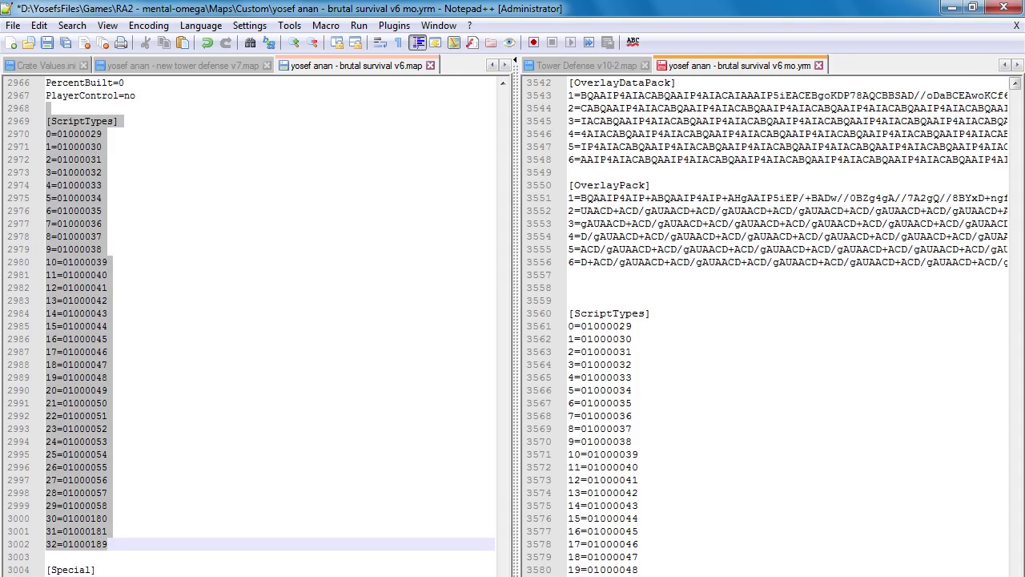
Delete the [ScriptTypes] section pasted above [Pacific] in brutal survival v6 mo.yrm, from its heading through 32=01000189.
scroll(769, 321, "down", 18)
scroll(769, 320, "down", 3)
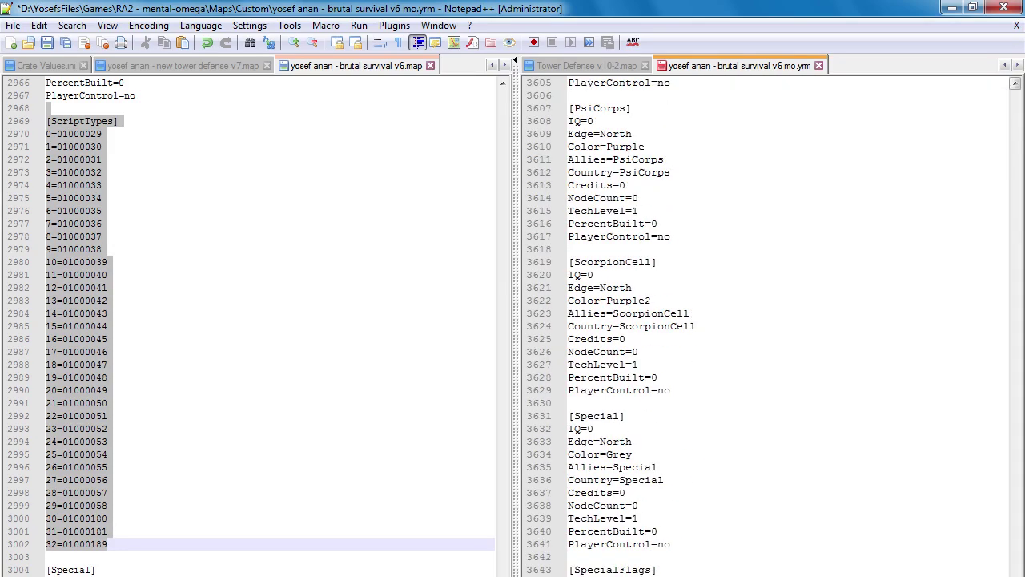
scroll(769, 320, "up", 1)
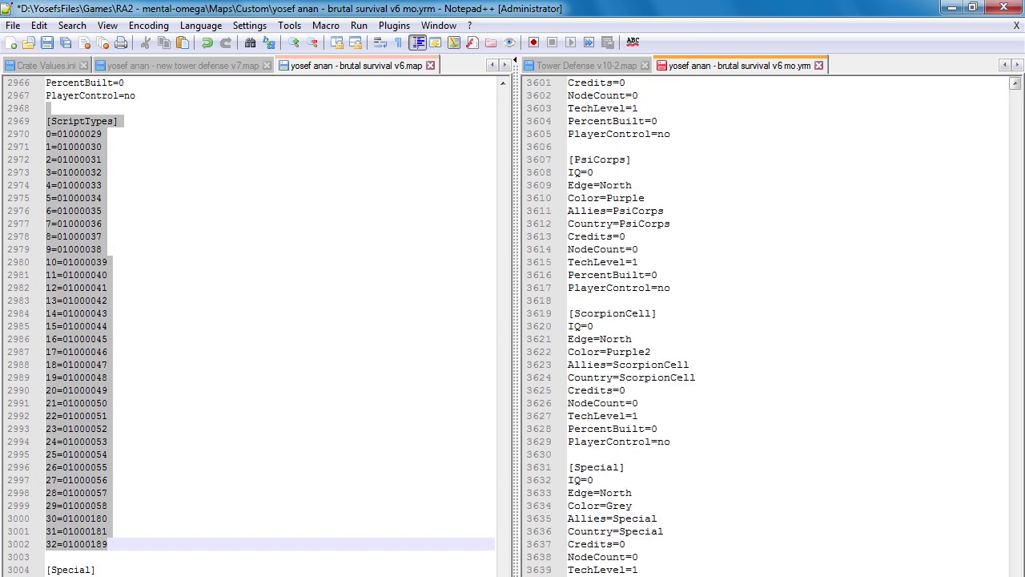
scroll(769, 321, "up", 20)
scroll(769, 320, "down", 7)
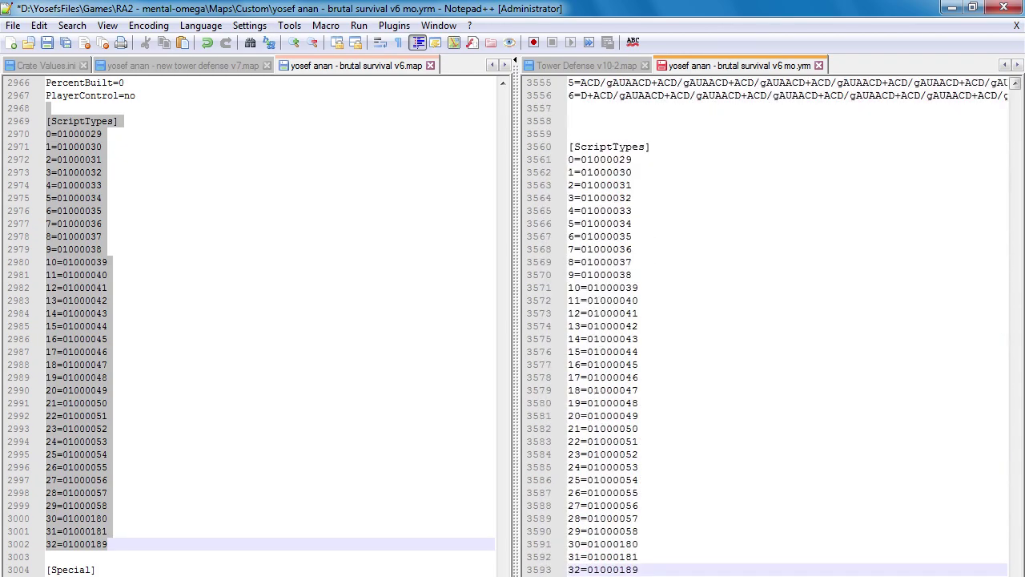
left_click_drag(639, 569, 601, 575)
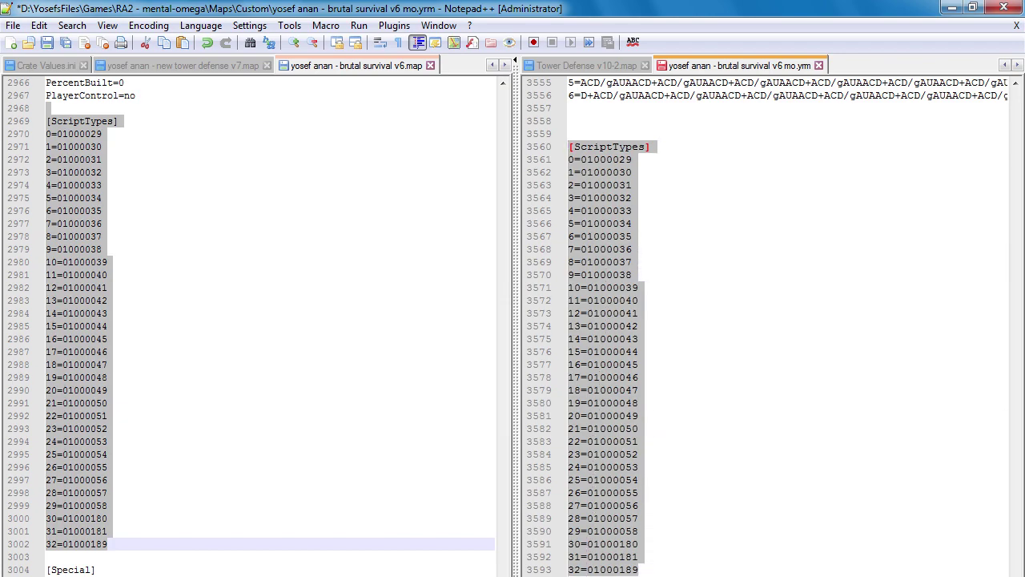
left_click_drag(625, 576, 568, 147)
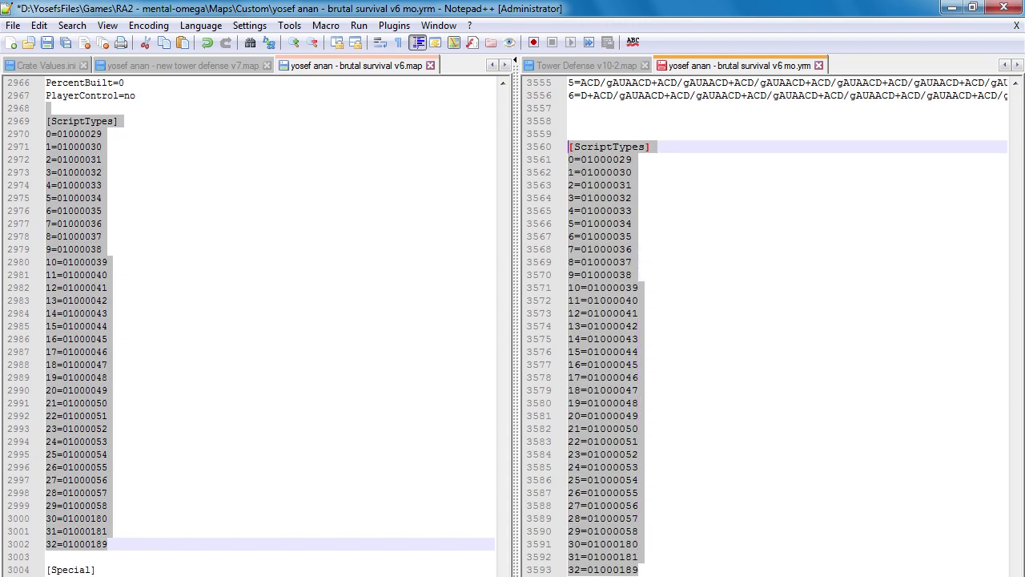
key("Delete")
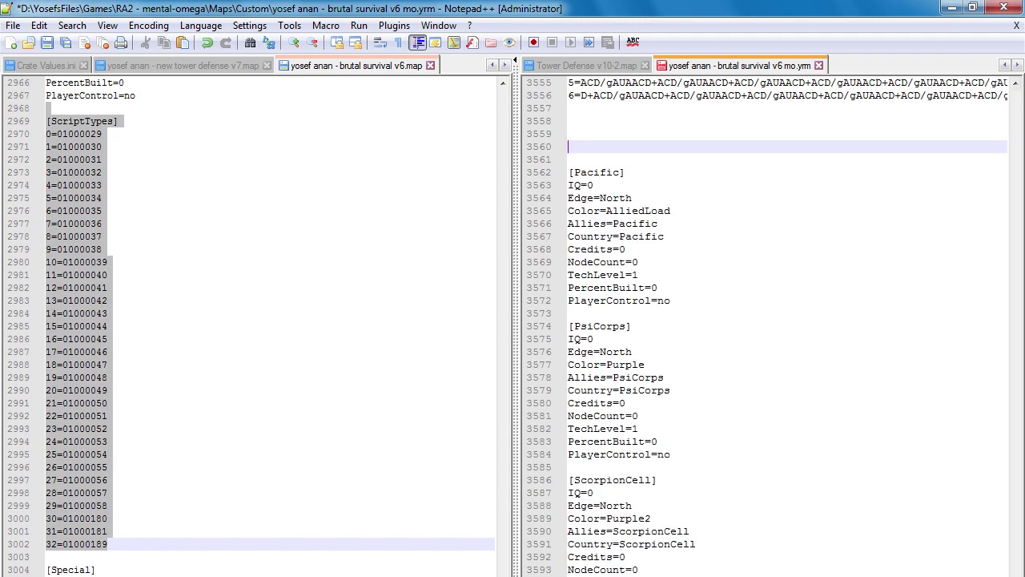
Insert four blank lines above [Special] in brutal survival v6 mo.yrm and paste the [ScriptTypes] section there.
scroll(787, 326, "down", 6)
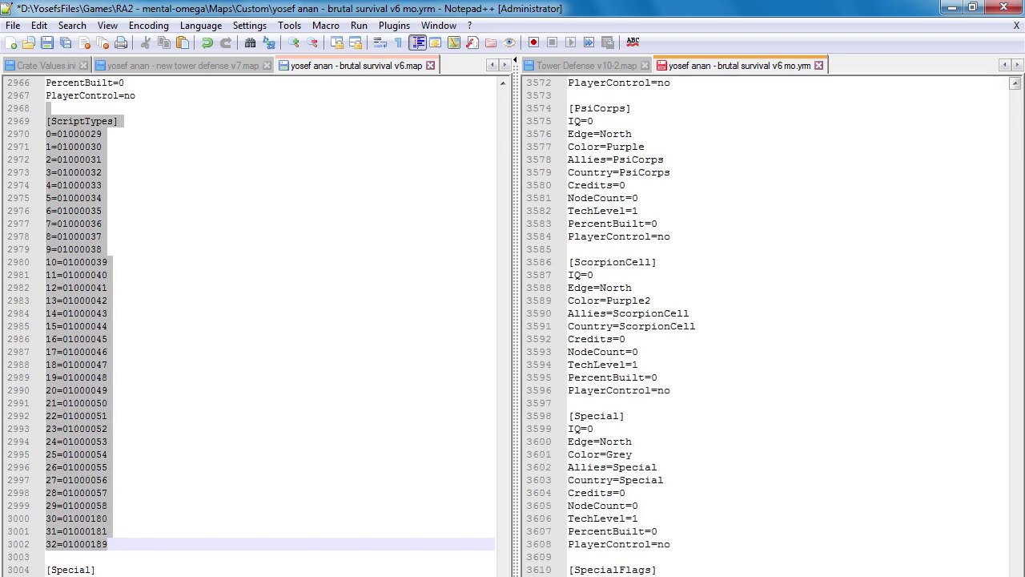
left_click(569, 403)
key("Return")
key("Return")
key("Return")
key("Return")
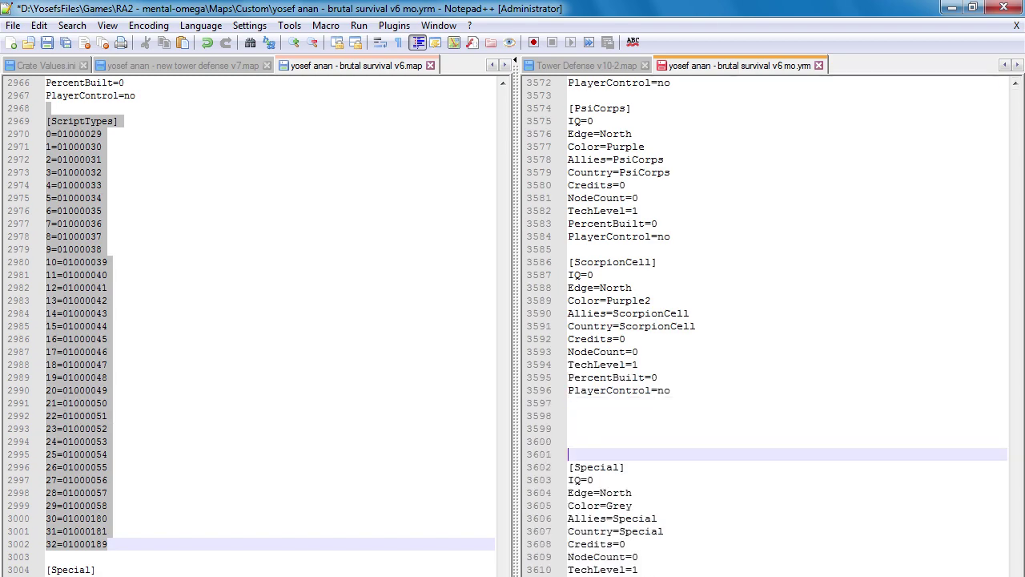
left_click(568, 429)
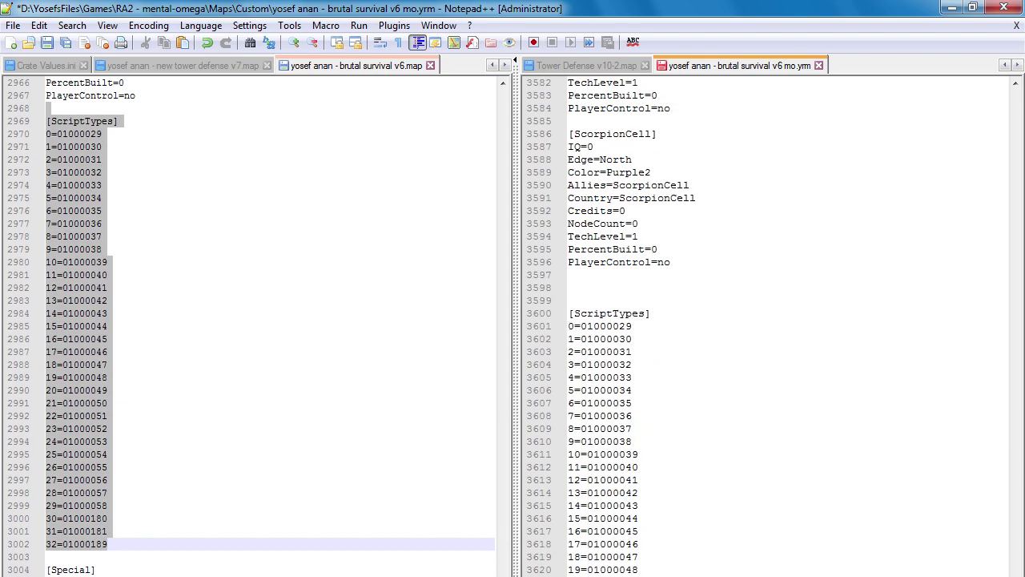
Copy everything in brutal survival v6.map from the blank line above [Structures] through the 22=37105 entry of [Waypoints].
scroll(768, 321, "down", 19)
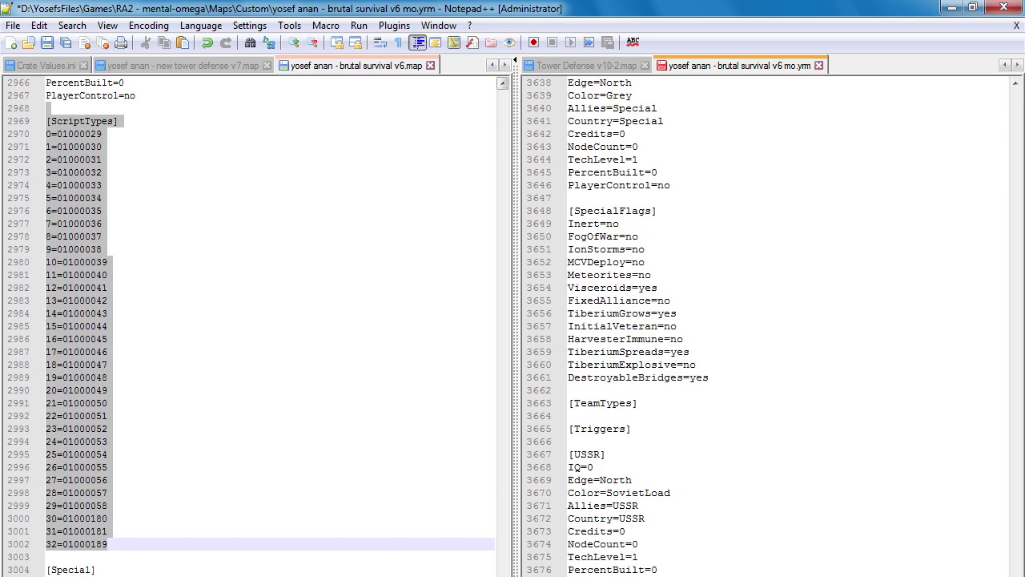
scroll(250, 327, "down", 12)
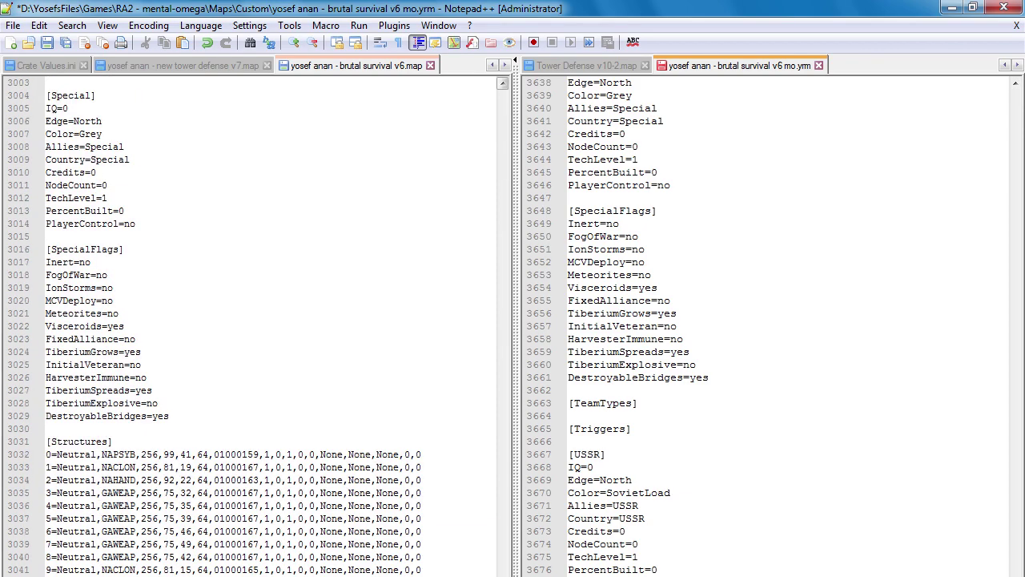
scroll(251, 327, "down", 1)
left_click(46, 377)
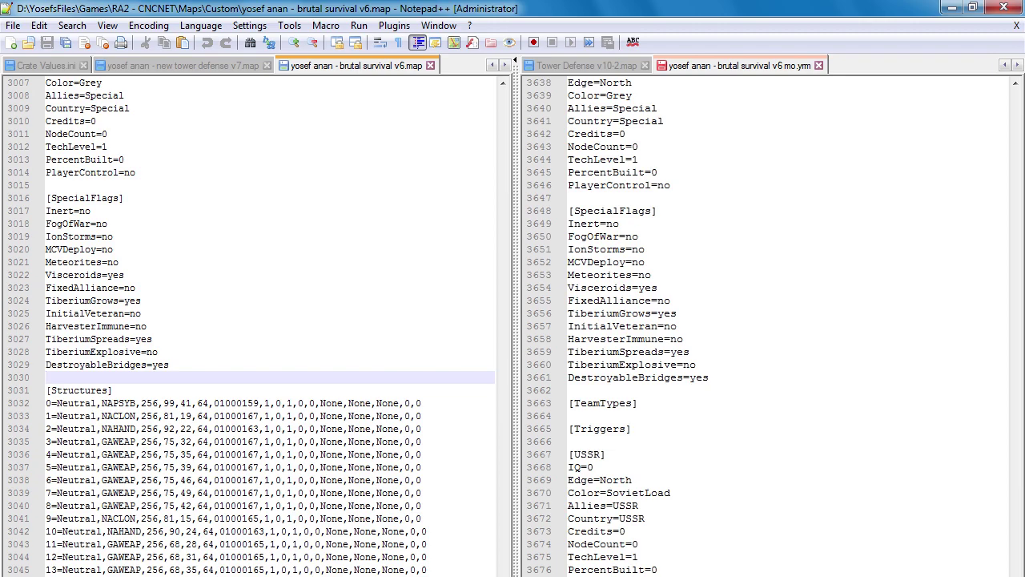
scroll(251, 327, "down", 18)
scroll(251, 327, "down", 10)
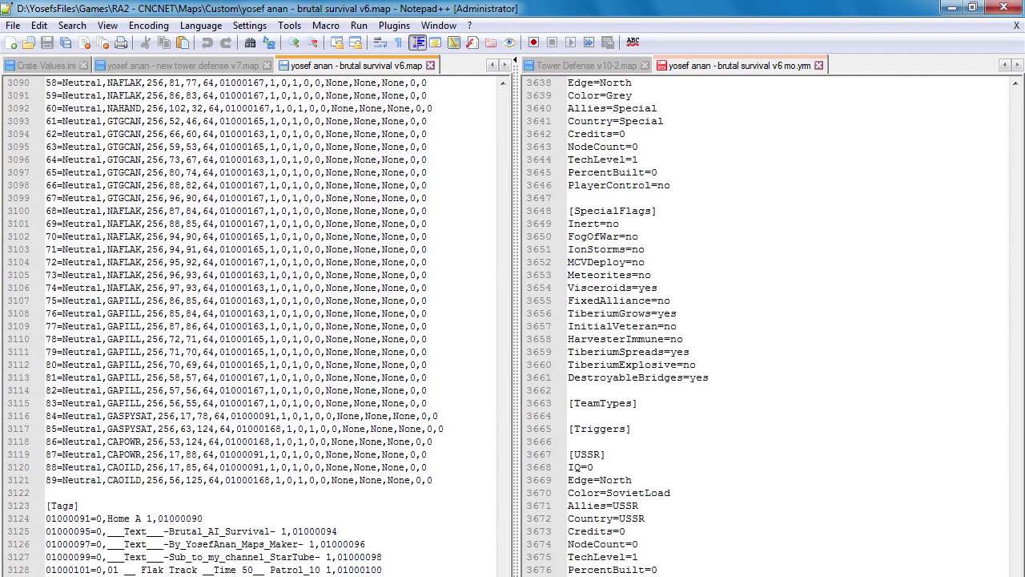
scroll(251, 327, "down", 18)
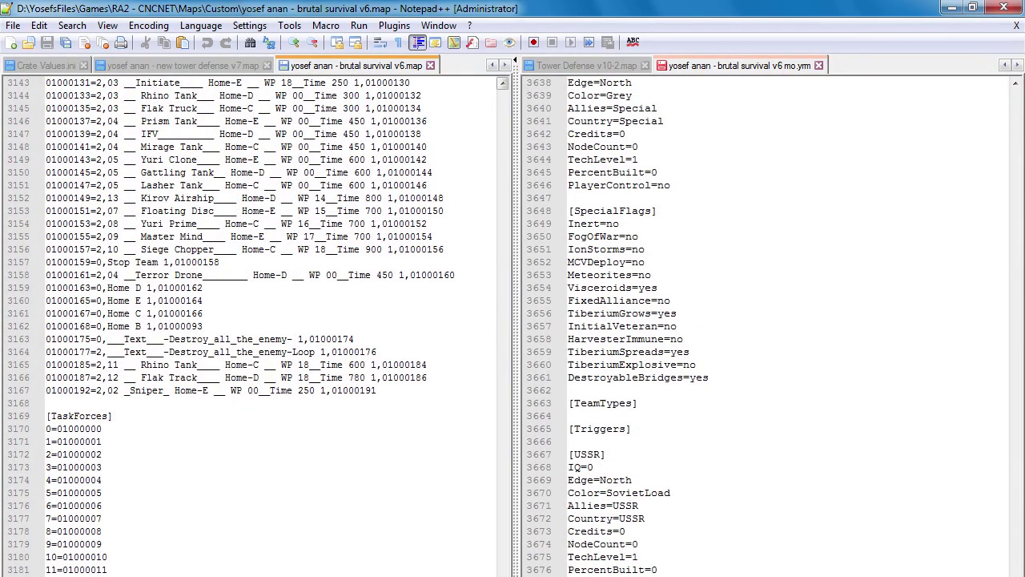
scroll(251, 327, "down", 14)
scroll(250, 327, "down", 9)
scroll(251, 326, "down", 18)
scroll(251, 327, "down", 1)
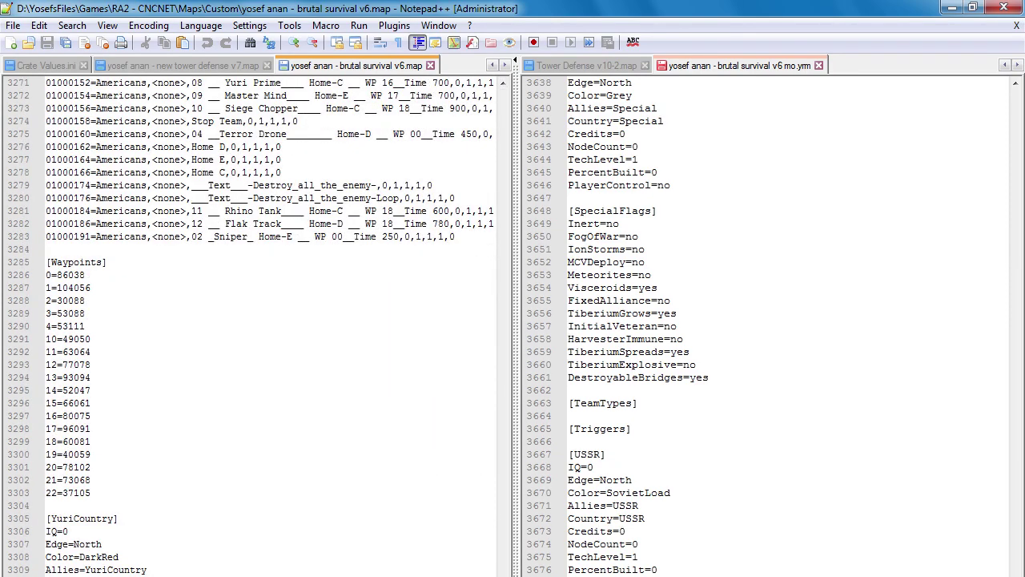
left_click(91, 492, "shift")
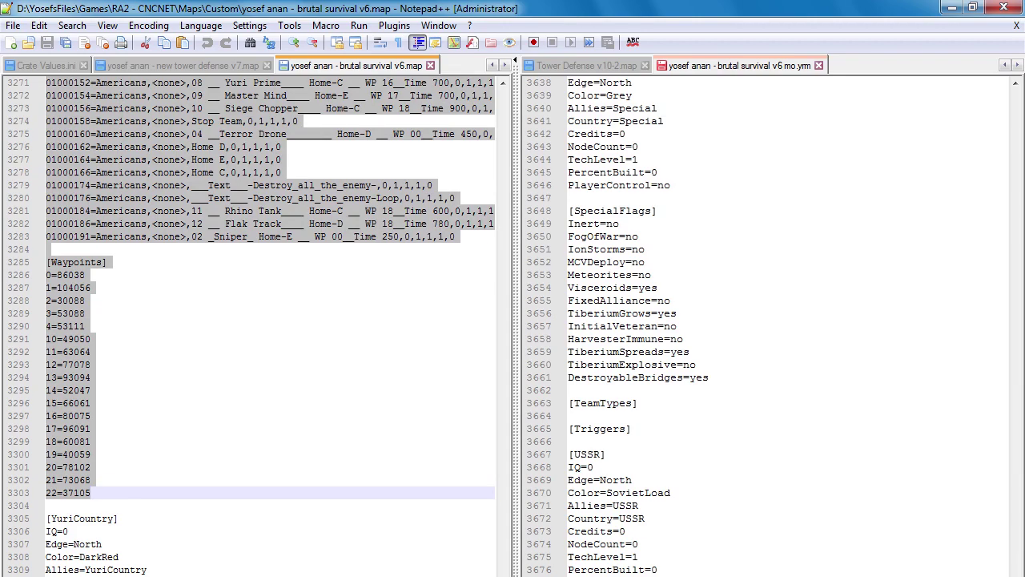
Replace the empty [Waypoints] heading above [Digest] in brutal survival v6 mo.yrm with the copied [Structures] through [Waypoints] sections.
scroll(769, 320, "down", 3)
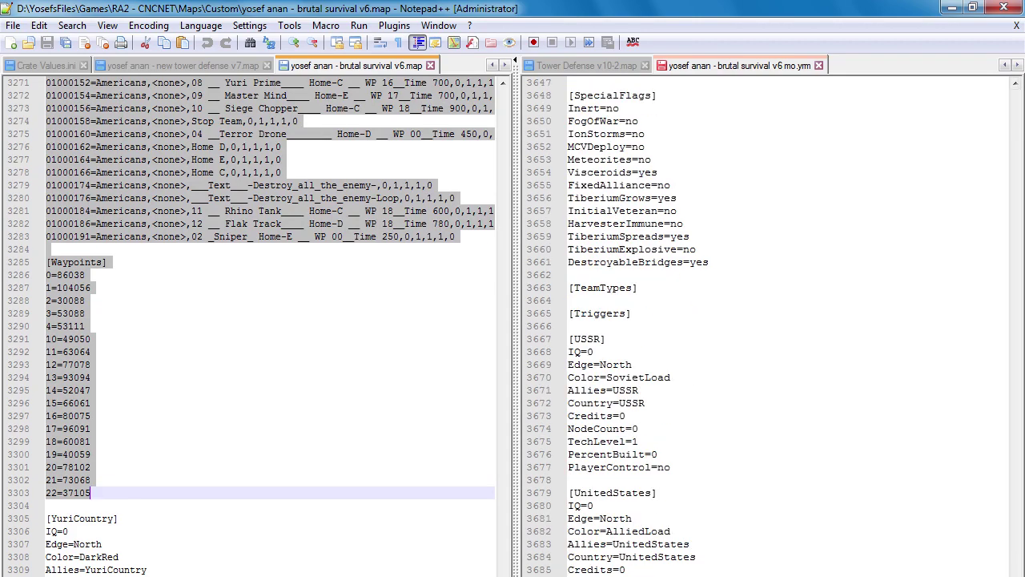
left_click(741, 65)
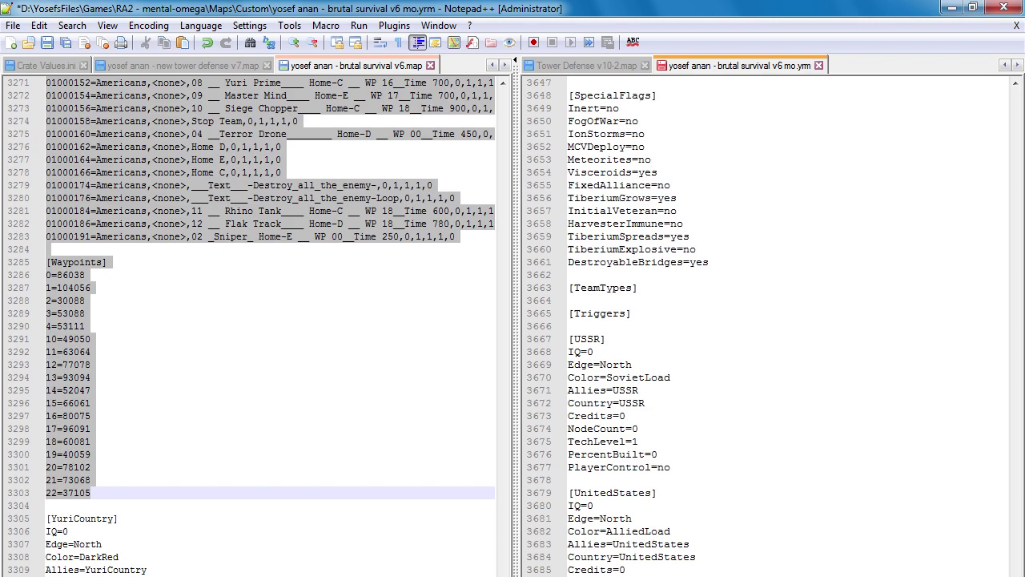
scroll(769, 321, "down", 10)
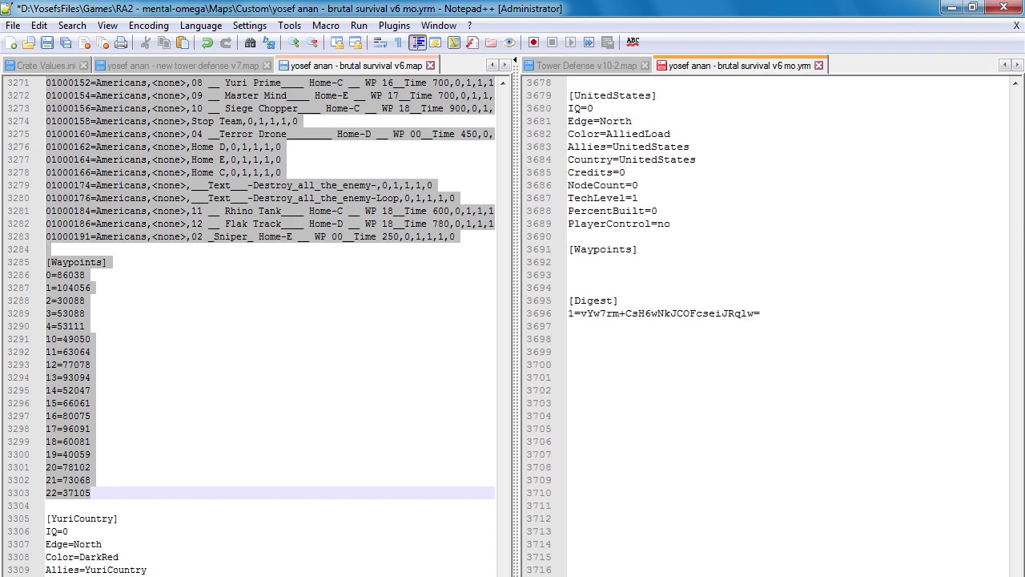
left_click_drag(638, 249, 569, 249)
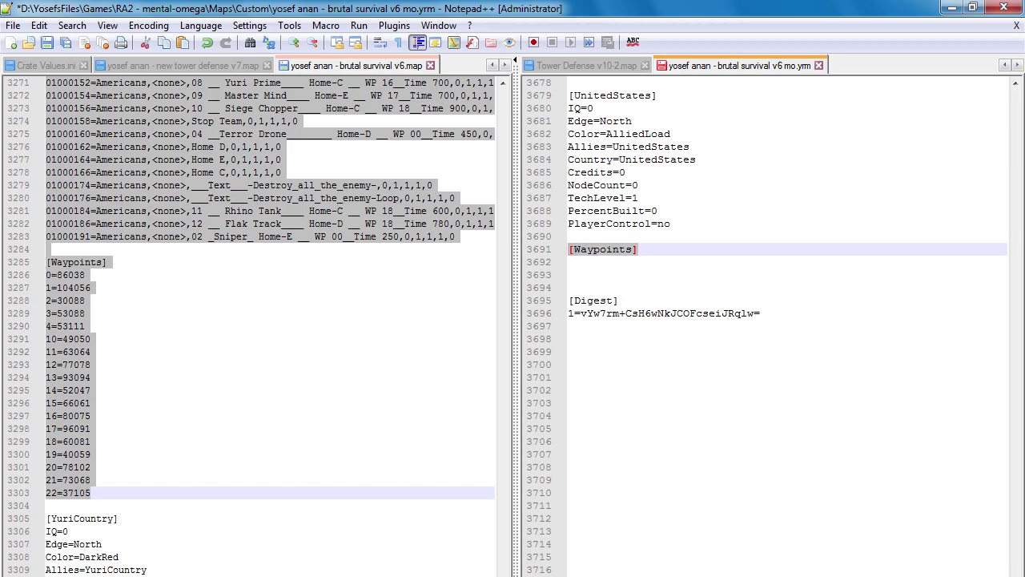
key("ctrl+v")
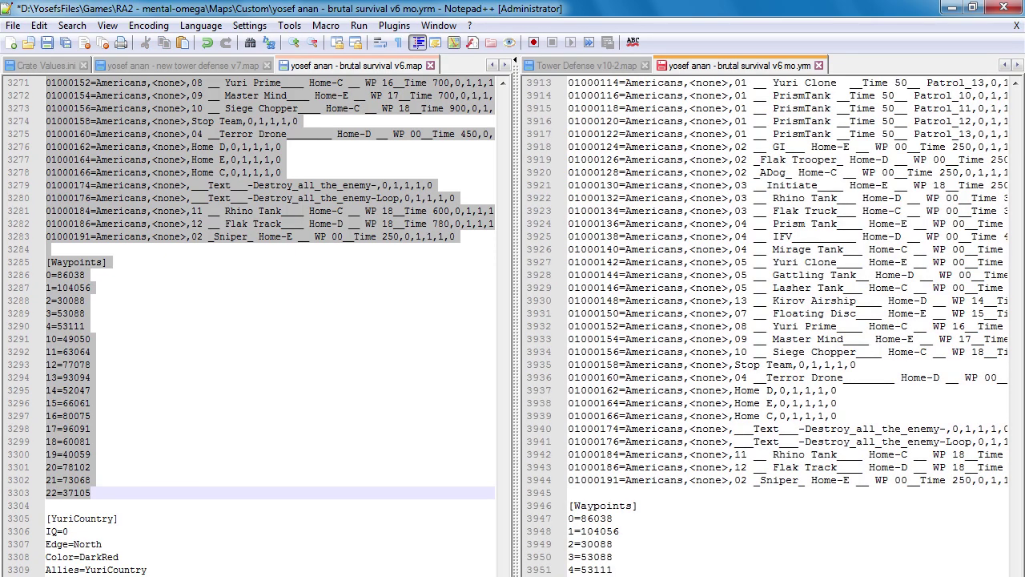
Examine the pasted sections in brutal survival v6 mo.yrm and the Americans owner name used in the trigger entries.
scroll(769, 320, "down", 13)
left_click_drag(609, 576, 608, 326)
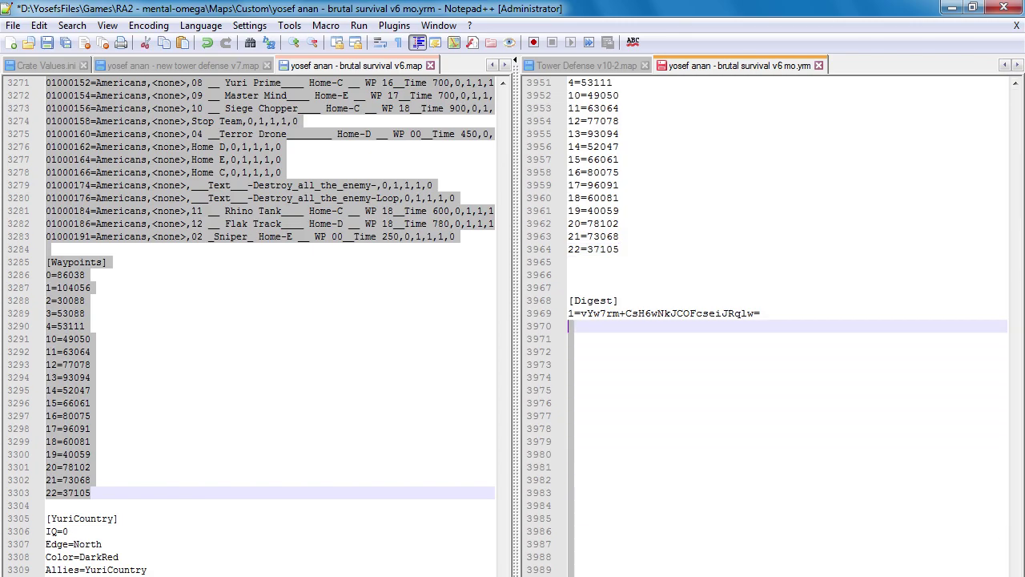
scroll(765, 328, "up", 11)
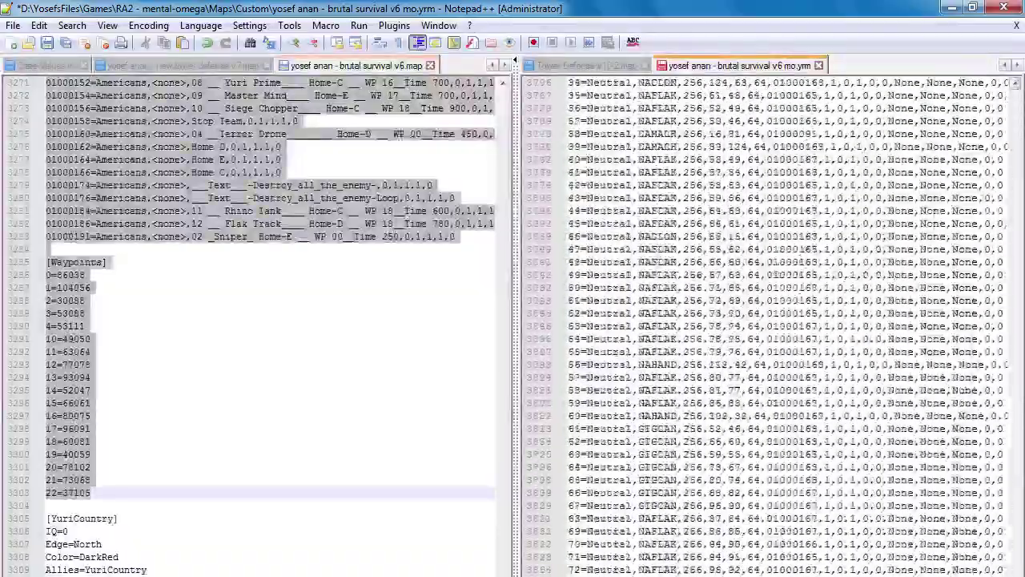
scroll(765, 328, "up", 20)
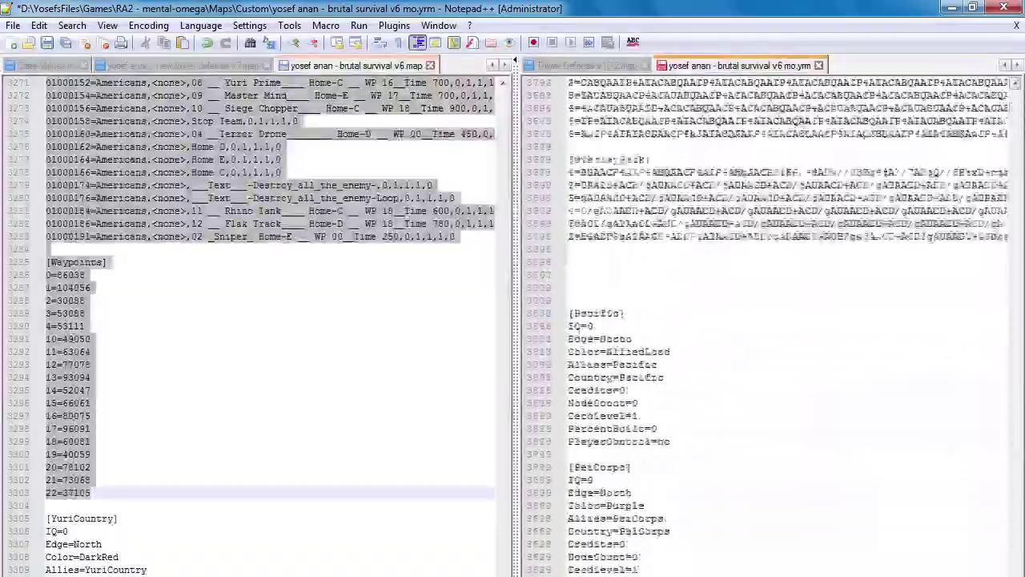
scroll(765, 329, "up", 15)
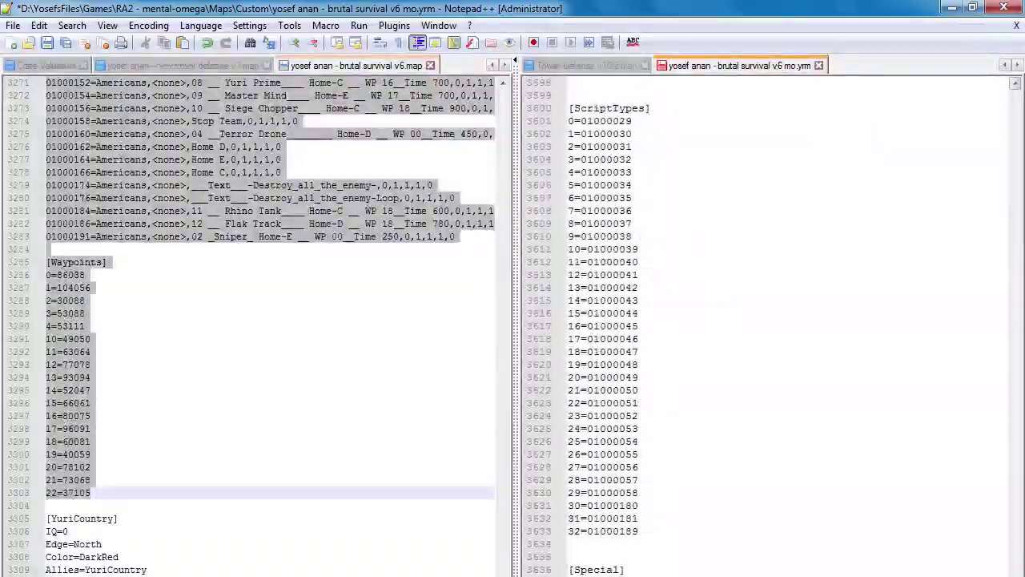
scroll(765, 328, "up", 3)
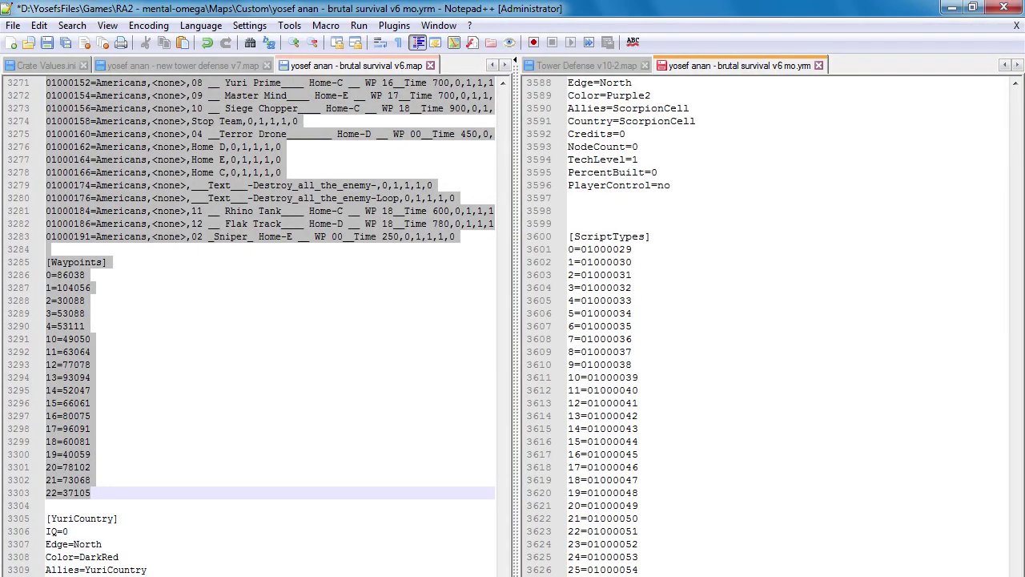
left_click(130, 224)
left_click_drag(148, 223, 96, 224)
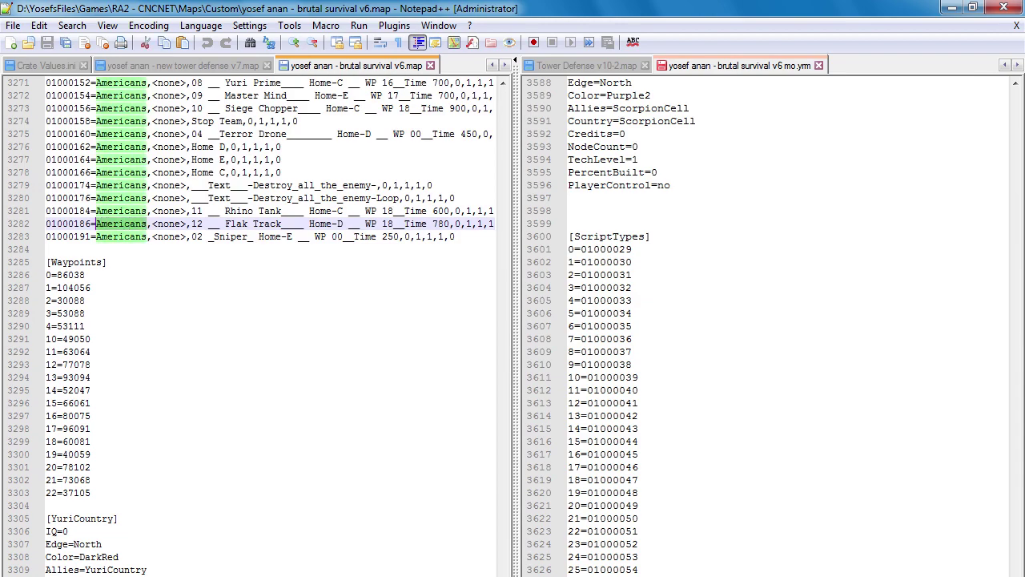
left_click(569, 326)
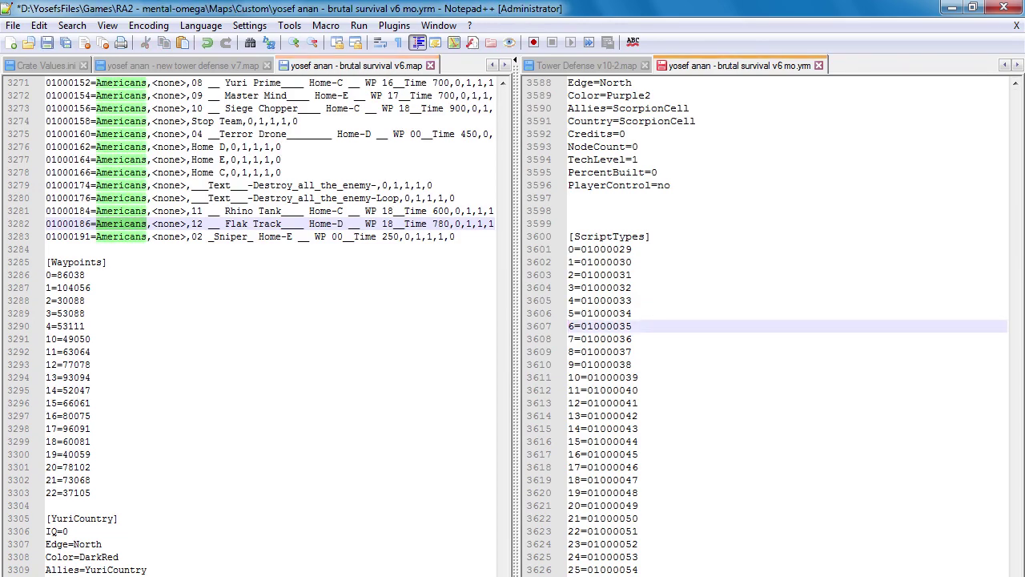
scroll(769, 321, "down", 20)
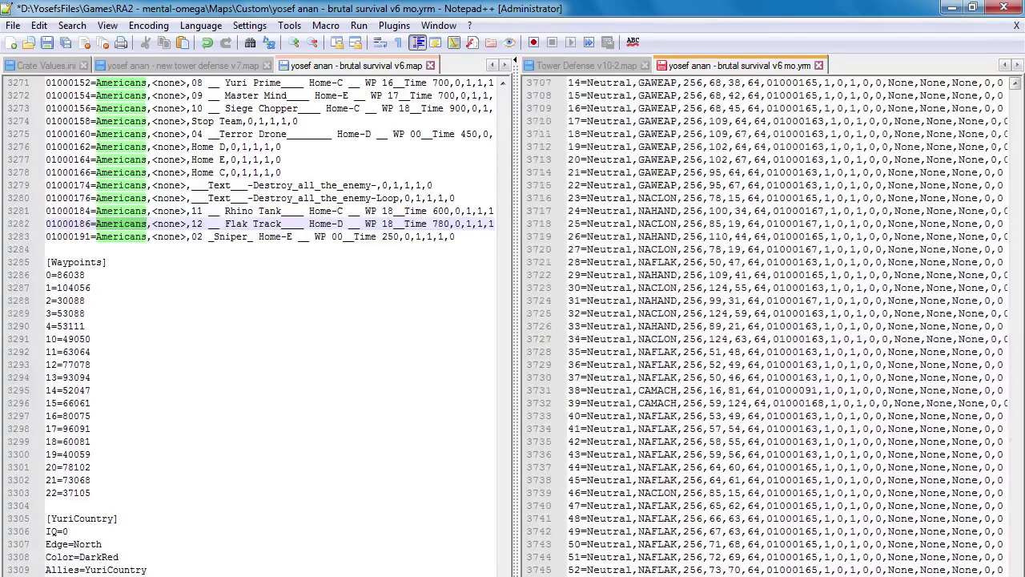
scroll(769, 321, "down", 20)
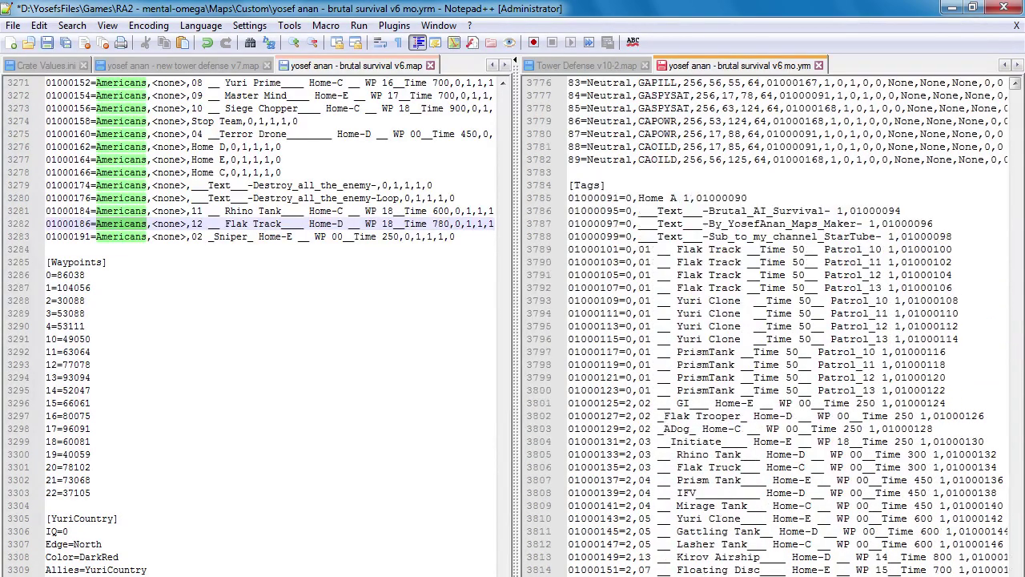
scroll(769, 321, "down", 20)
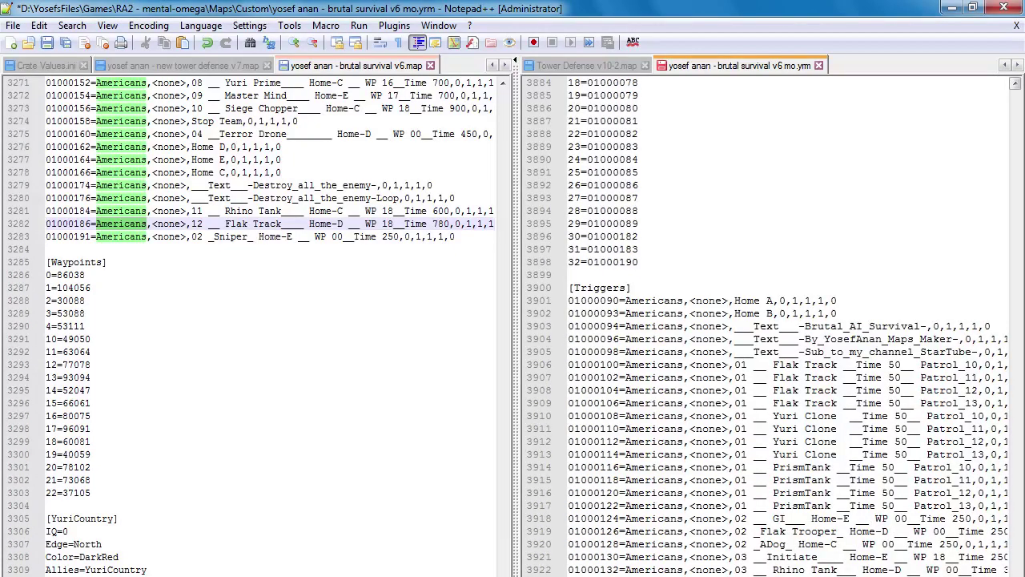
Replace Americans with UnitedStates one occurrence at a time in all [Triggers] entries of brutal survival v6 mo.yrm.
left_click_drag(684, 301, 625, 300)
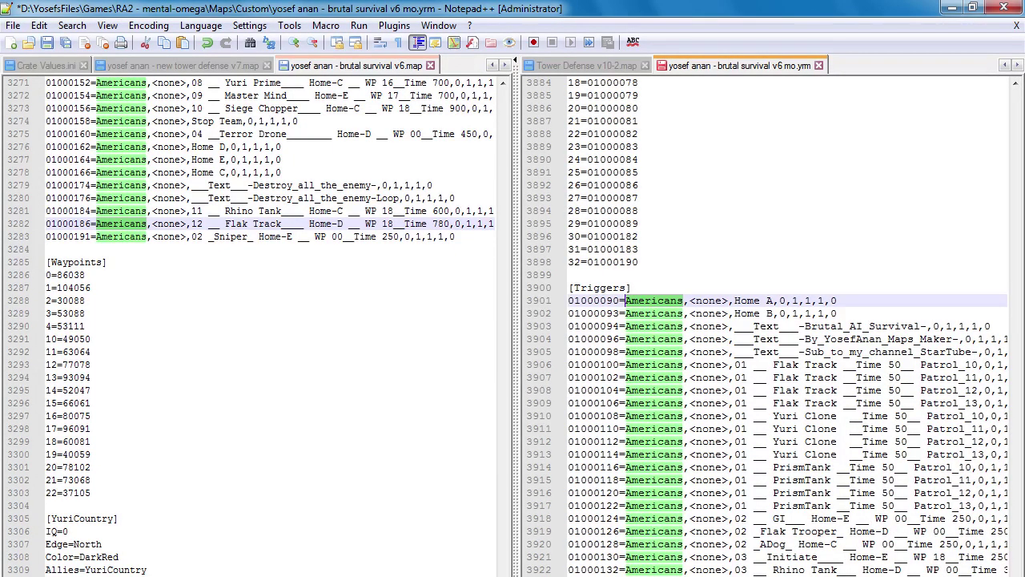
key("ctrl+f")
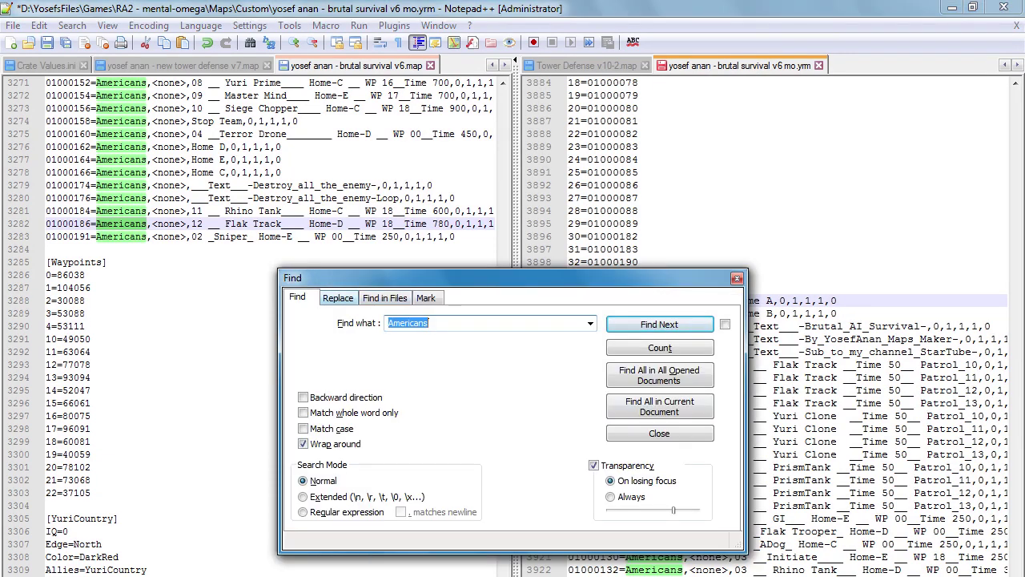
left_click(338, 297)
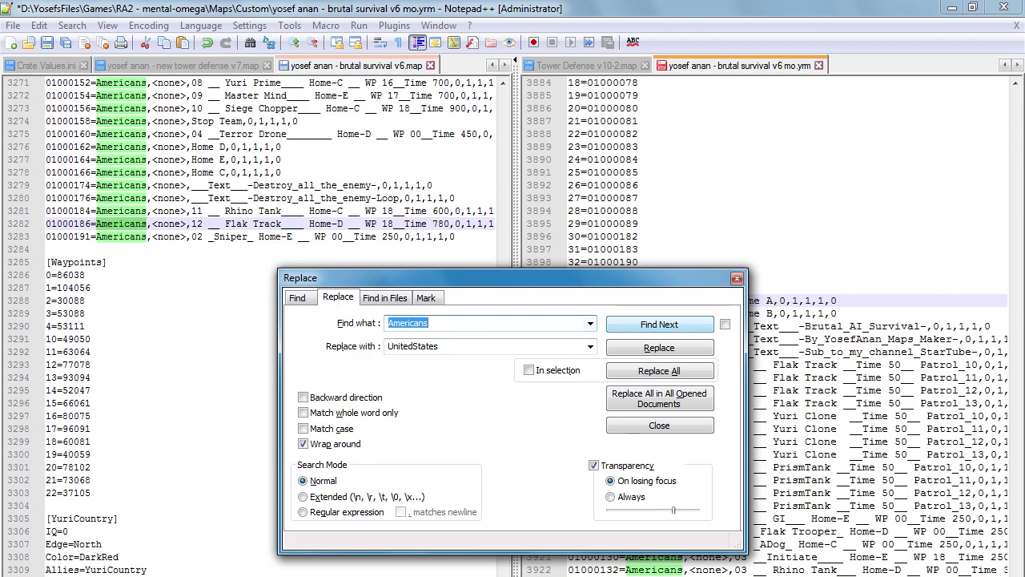
left_click_drag(561, 277, 323, 165)
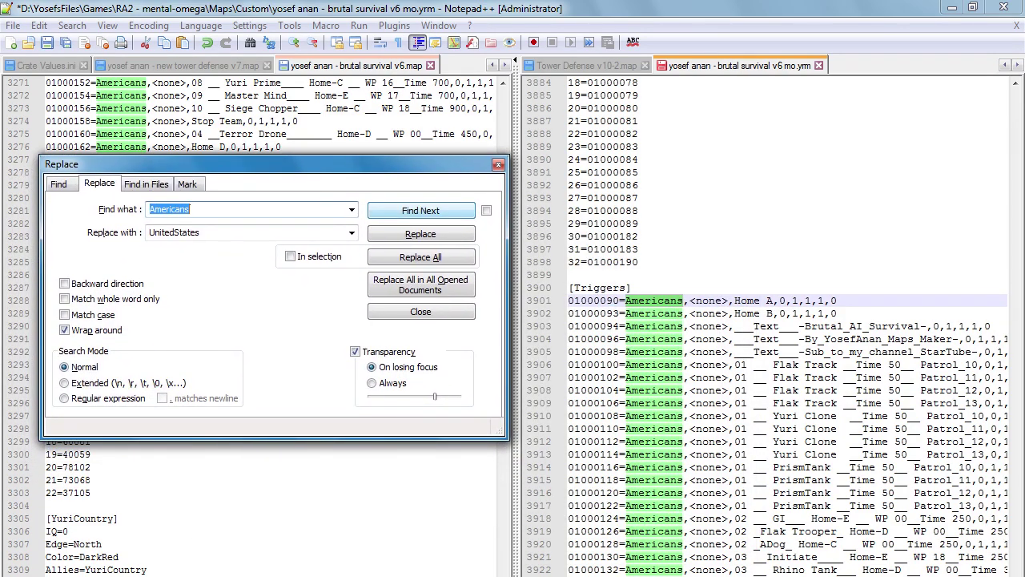
left_click(421, 234)
left_click(420, 234)
left_click(420, 234)
left_click(421, 234)
left_click(421, 233)
left_click(421, 234)
left_click(421, 234)
key("Return")
key("Return")
key("Return")
key("Return")
key("Return")
key("Return")
key("Return")
key("Return")
key("Return")
key("Return")
key("Return")
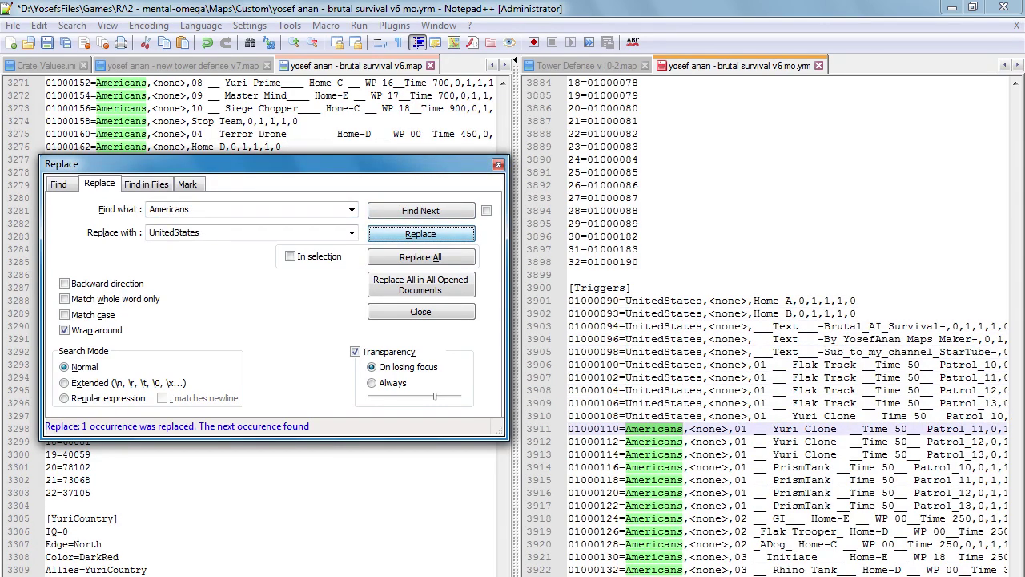
key("Return")
key("Return")
key("Return")
key("Return")
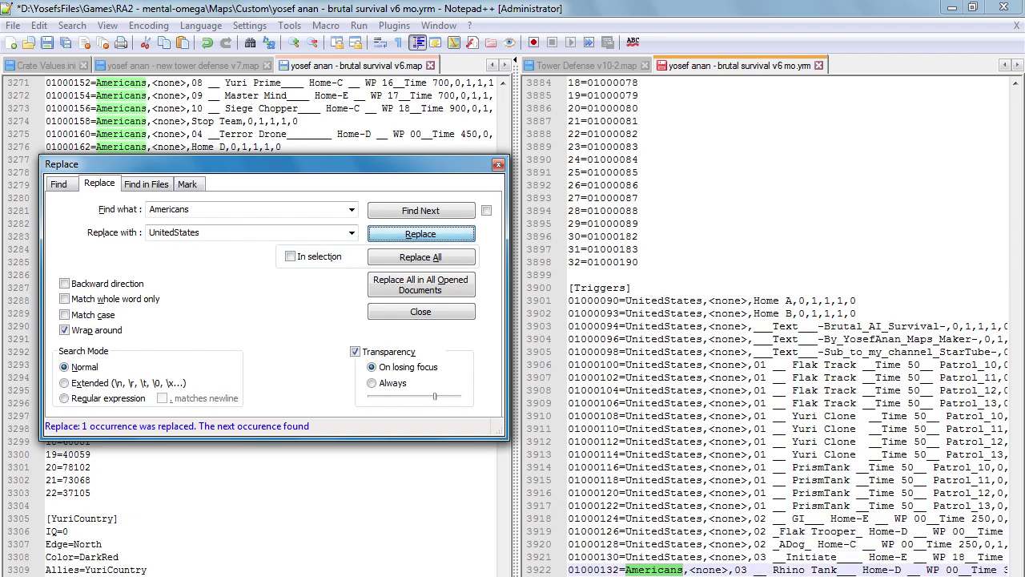
left_click_drag(1016, 569, 1016, 574)
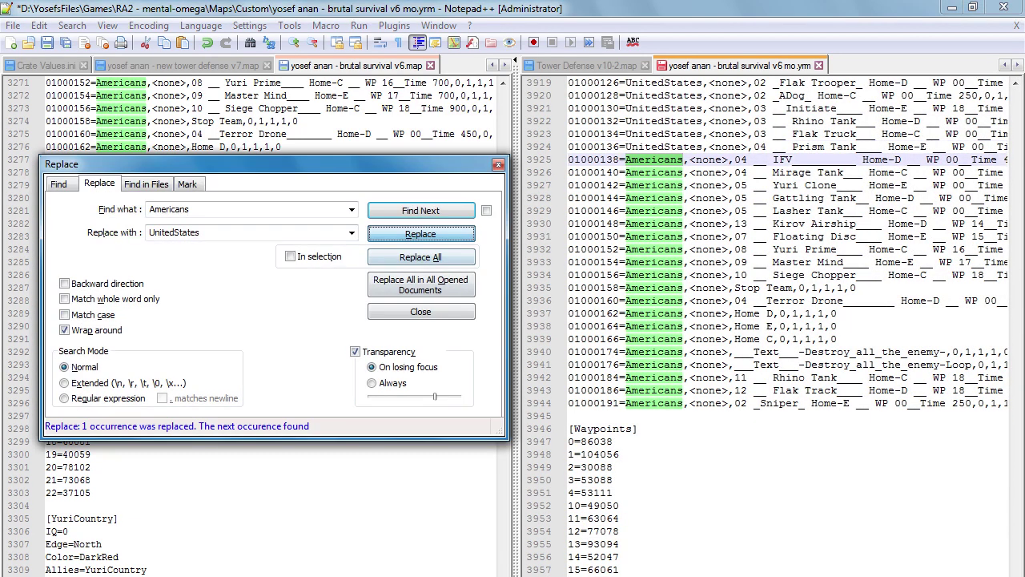
key("Return")
key("Return")
key("Return")
key("Return")
key("Return")
key("Return")
key("Return")
key("Return")
key("Return")
key("Return")
key("Return")
key("Return")
key("Return")
key("Return")
key("Return")
key("Return")
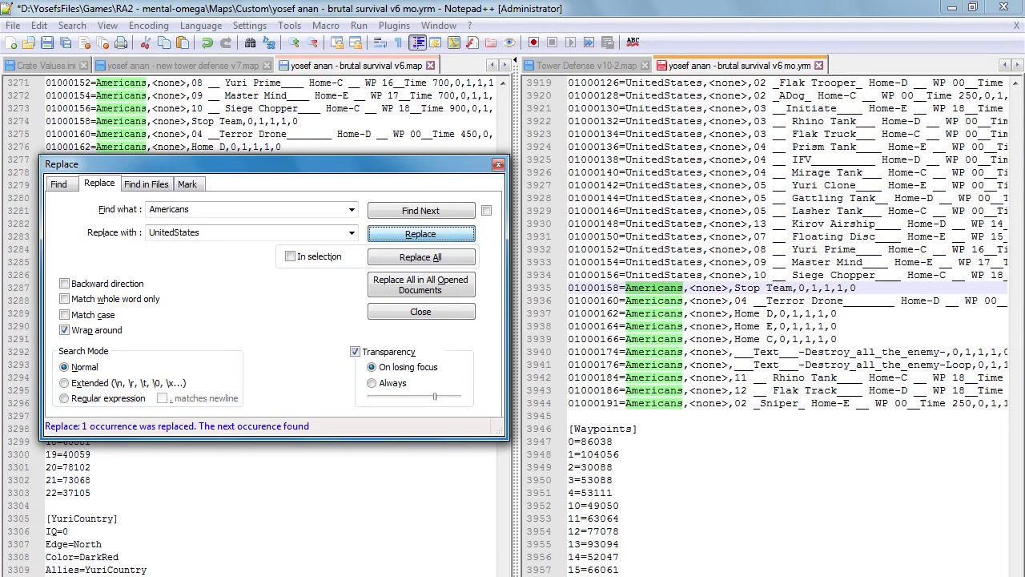
key("Return")
key("Return")
key("Return")
key("Return")
key("Return")
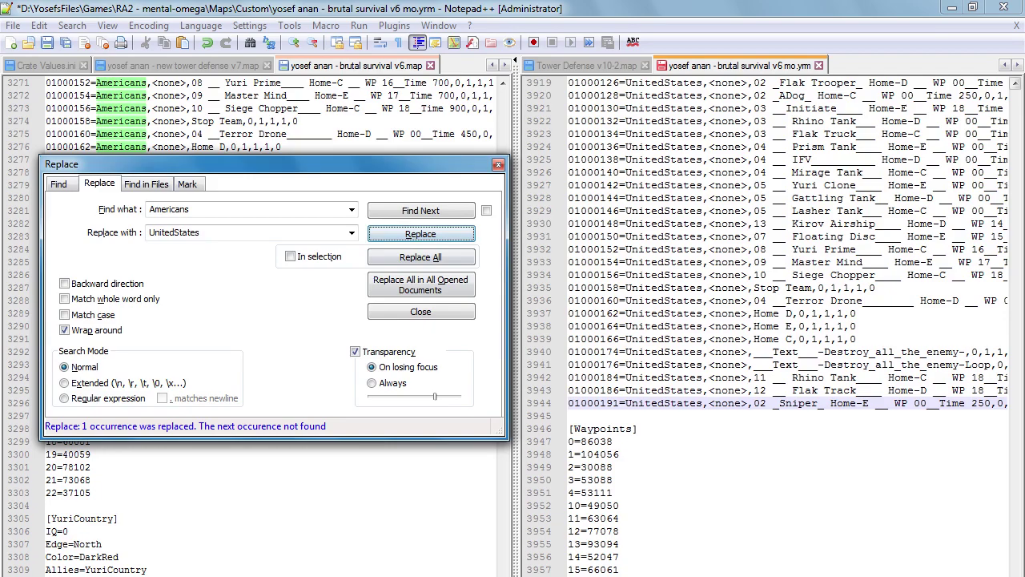
key("Return")
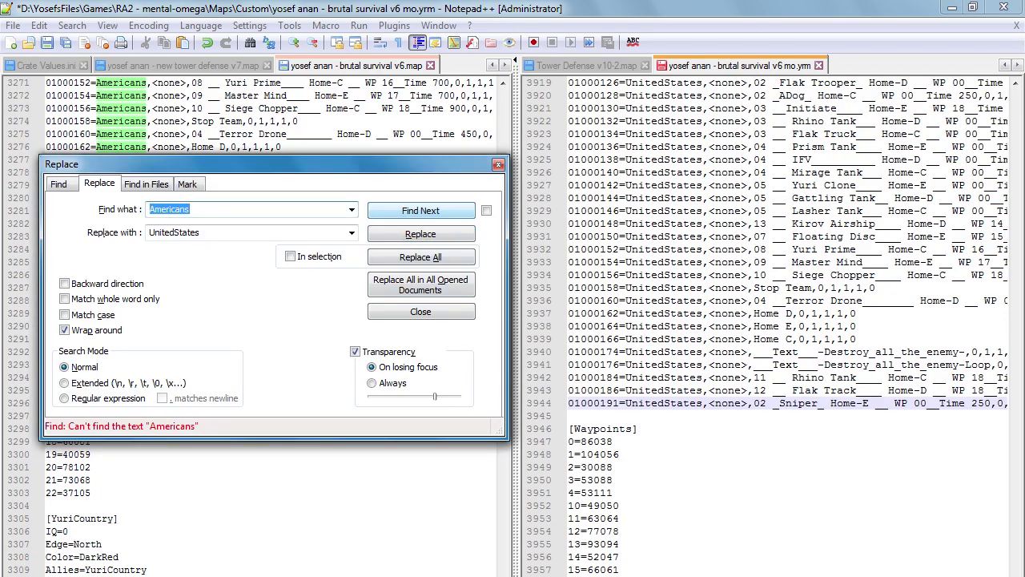
Switch to the desktop and launch the Mental Omega version of the FinalAlert 2 map editor.
left_click_drag(1015, 562, 1015, 549)
scroll(769, 321, "up", 3)
scroll(769, 320, "up", 20)
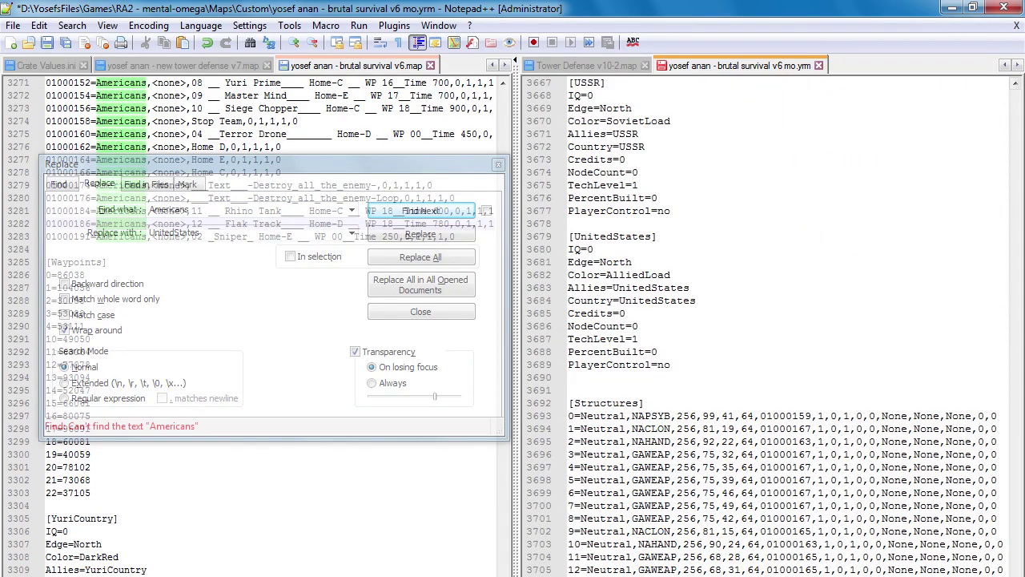
double_click(603, 416)
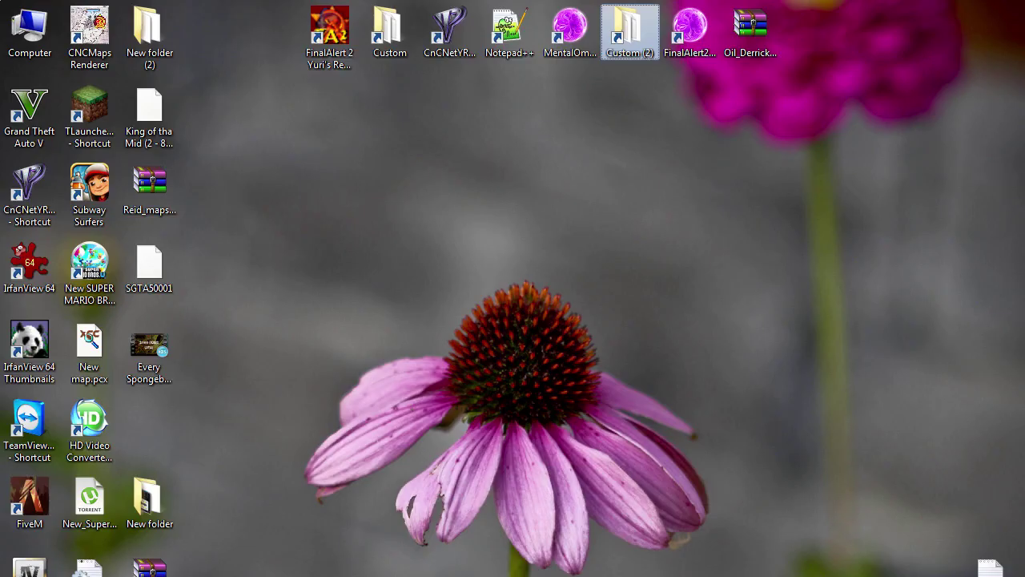
double_click(689, 32)
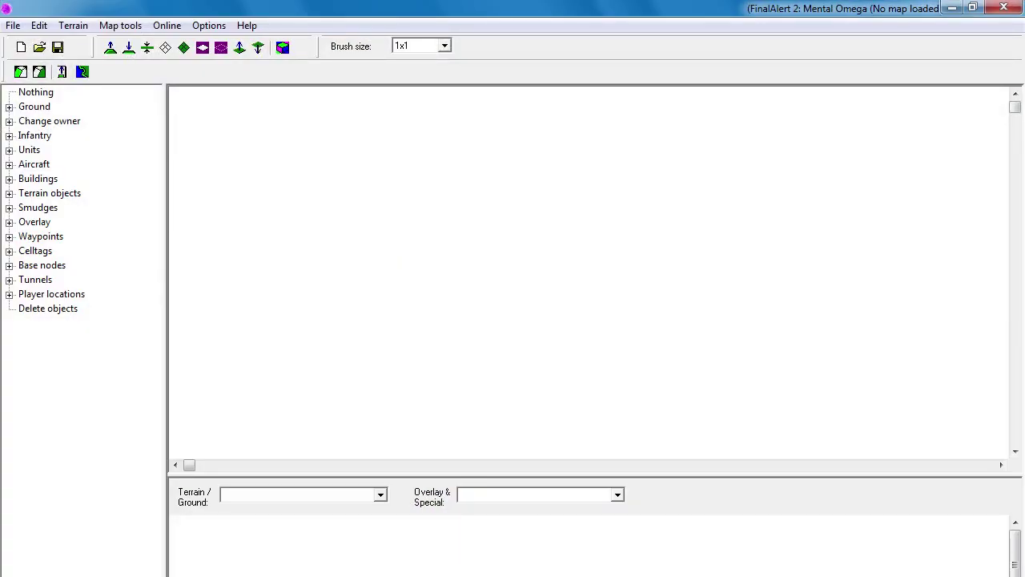
Create a new blank grass map with the wizard's preset options.
left_click(21, 47)
left_click(607, 469)
left_click(607, 469)
left_click(607, 469)
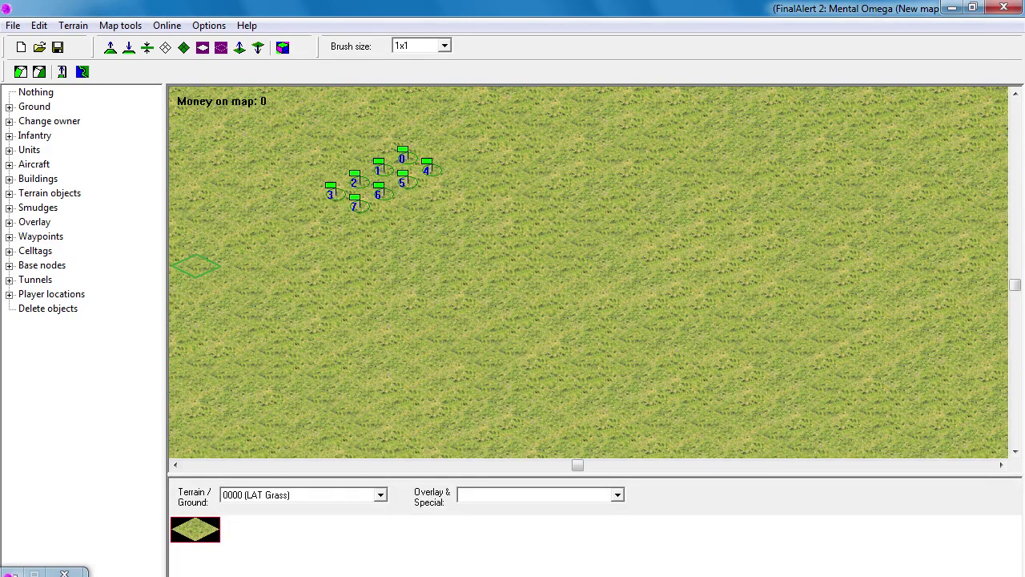
Place a Tech Oil Derrick, a Tech Field Hospital and a Soviet Watch Tower apart from each other on the new map.
left_click(10, 180)
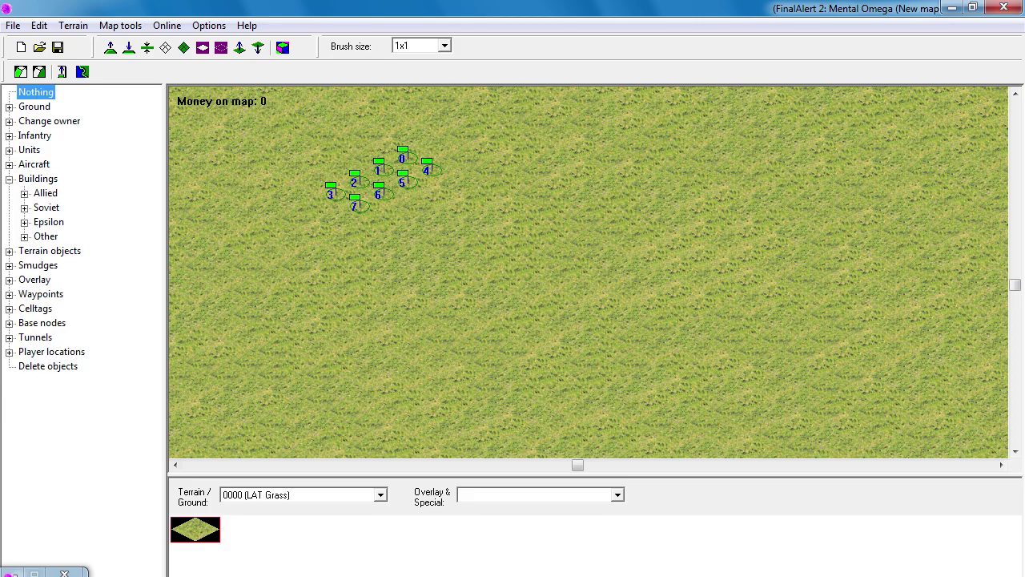
left_click(25, 237)
left_click(83, 251)
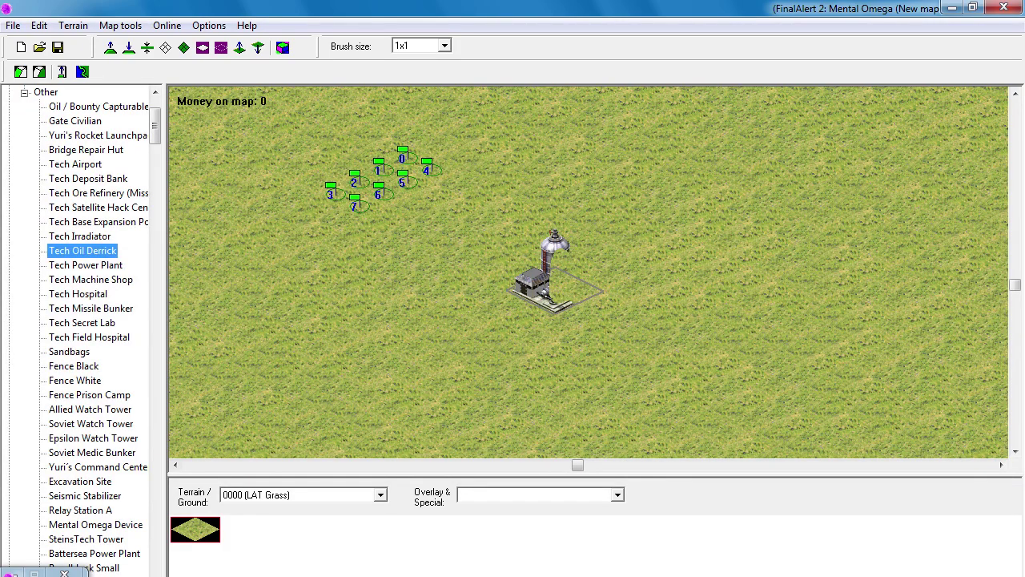
left_click(555, 280)
left_click(89, 337)
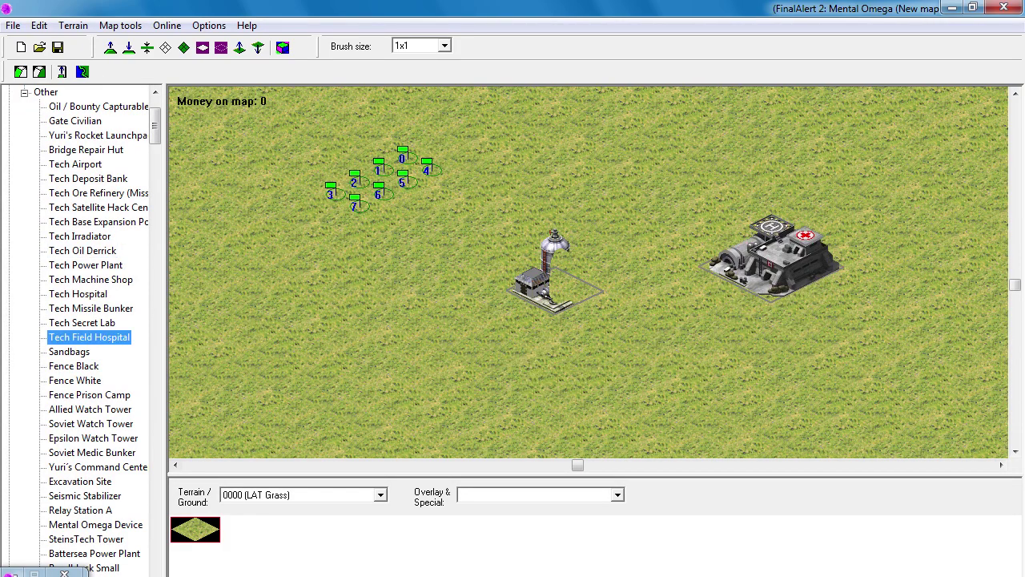
left_click(785, 260)
left_click(90, 423)
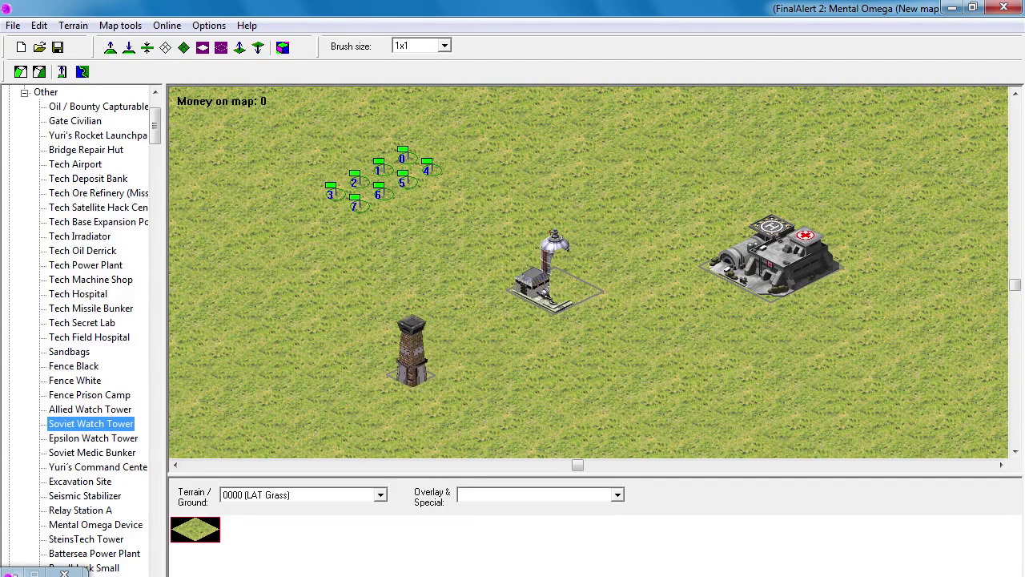
left_click(339, 363)
Add Fountain A above the field hospital and an Alcatraz Water Tower below it.
left_click_drag(155, 126, 155, 171)
left_click(72, 265)
left_click(723, 157)
left_click(94, 496)
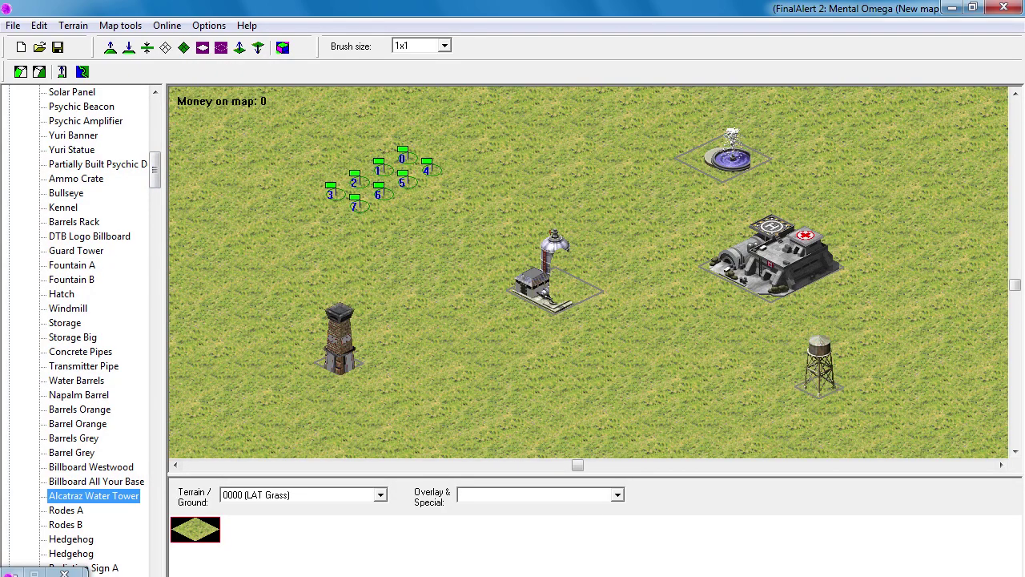
left_click(844, 374)
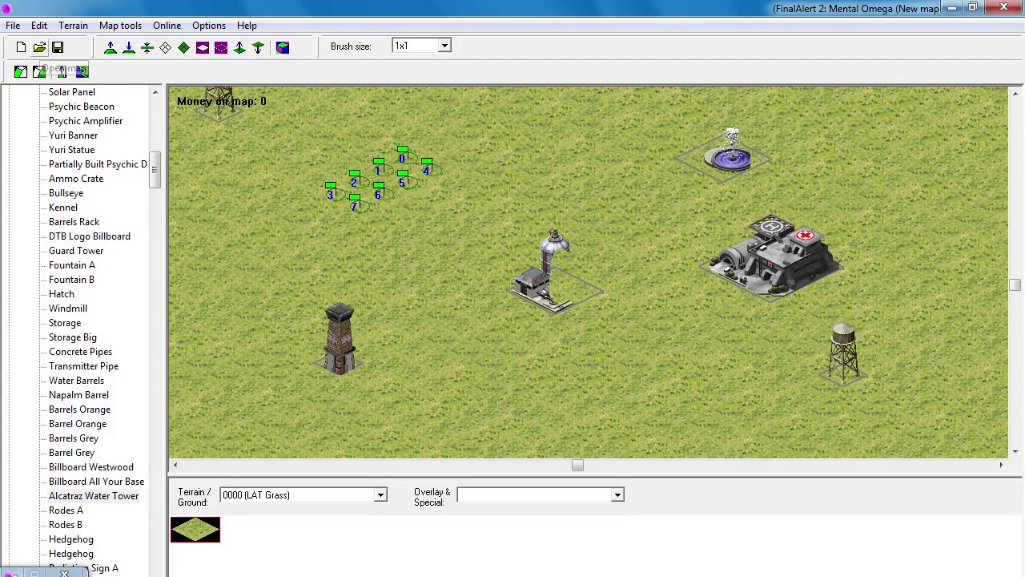
Save the test map as ljnnkjnkj in the Custom folder, accepting the map check.
left_click(57, 48)
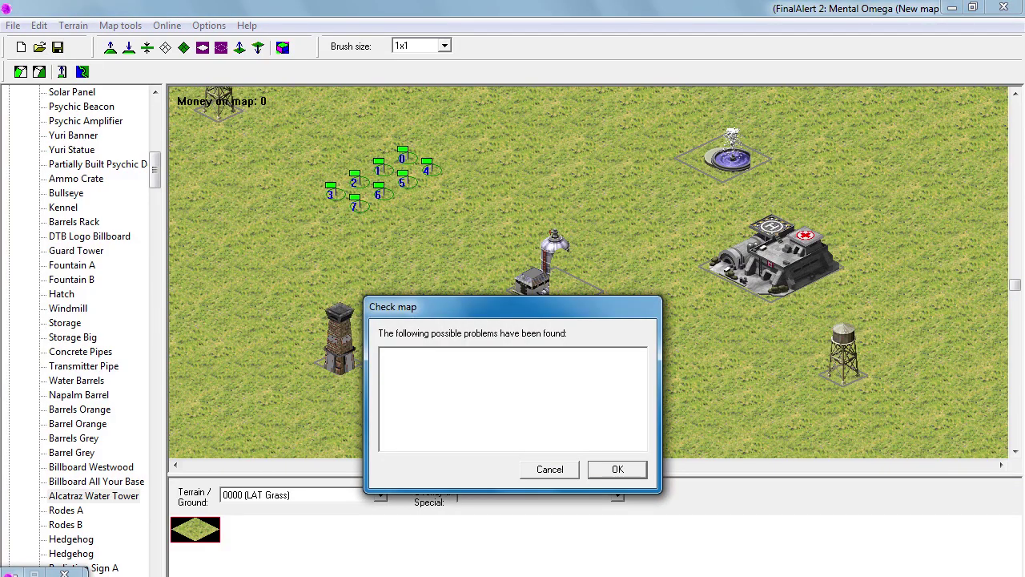
key("Return")
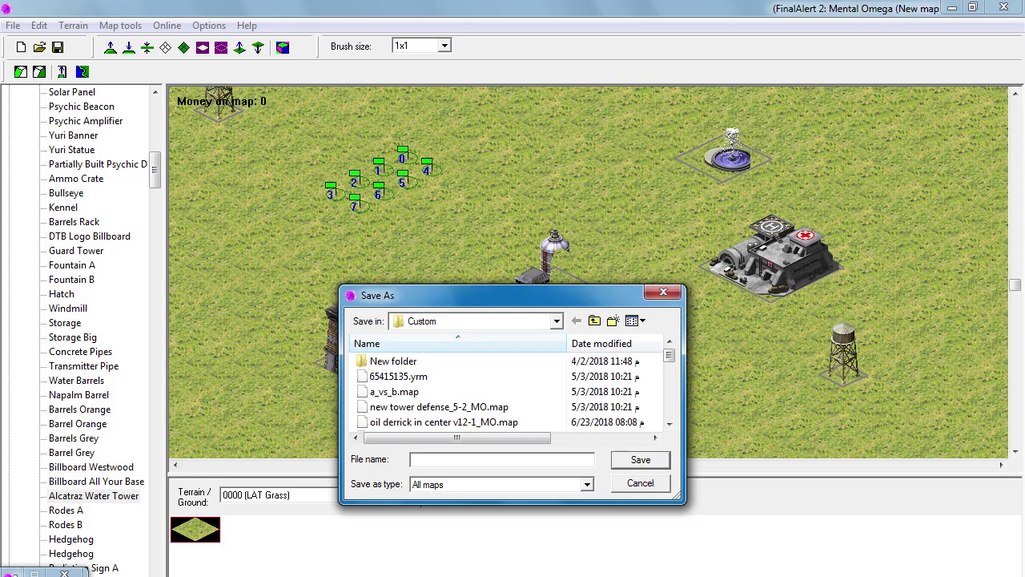
type("ljnnkjnkj")
key("Return")
key("Return")
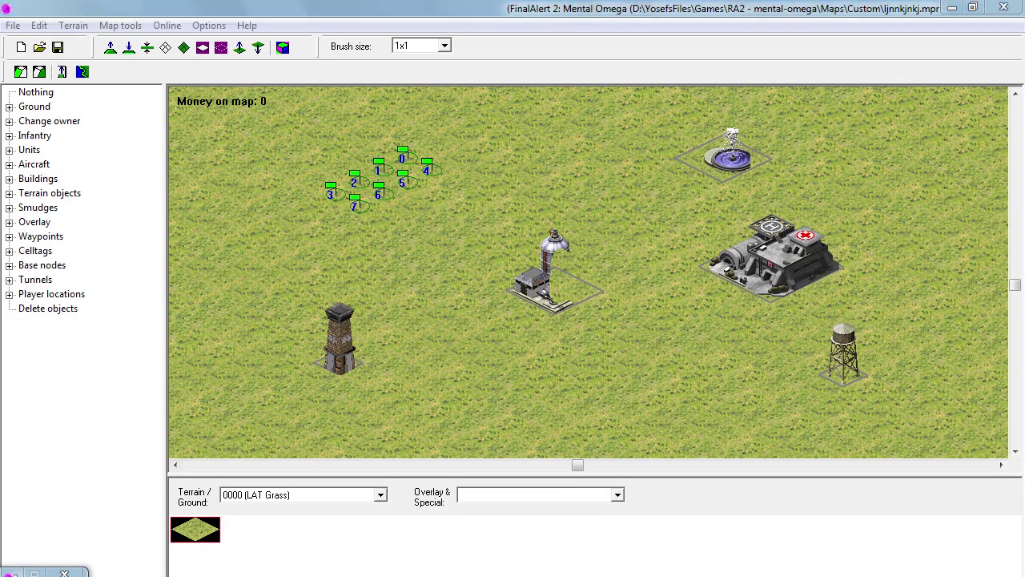
Switch to the Custom folder window, open ljnnkjnkj.mpr in Notepad++ and dismiss the leftover Replace dialog.
key("alt+Tab")
right_click(421, 295)
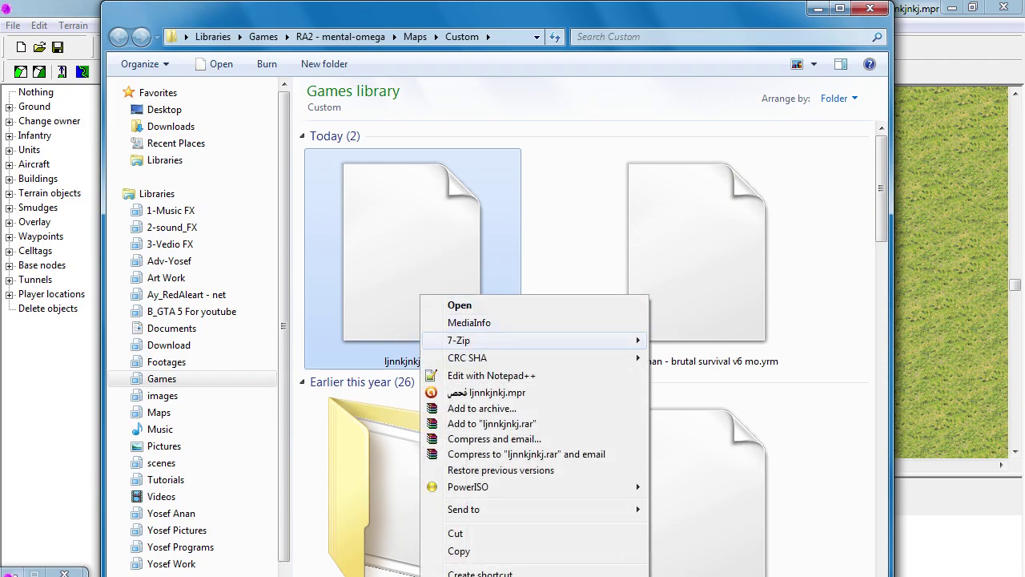
left_click(491, 375)
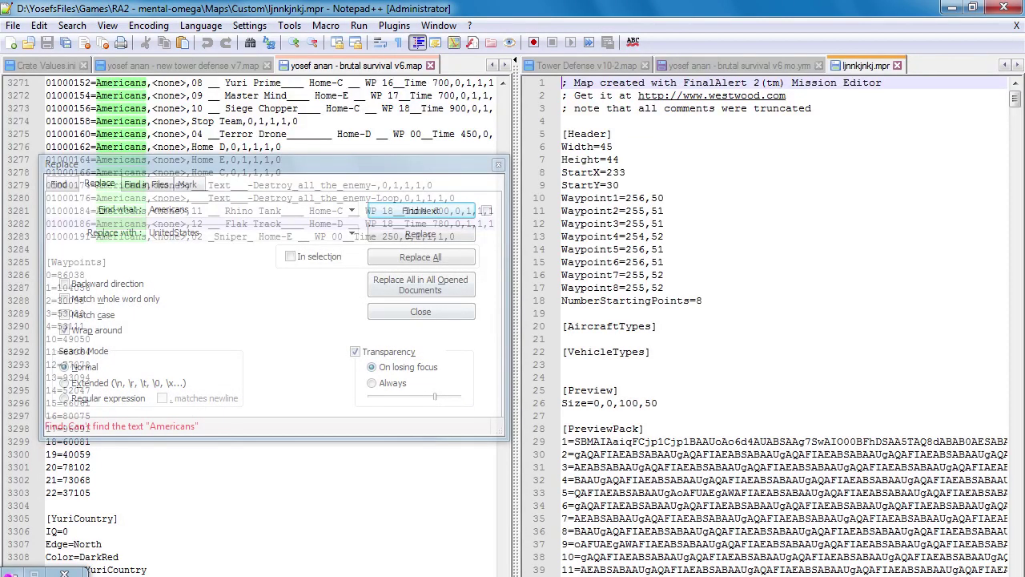
left_click(498, 164)
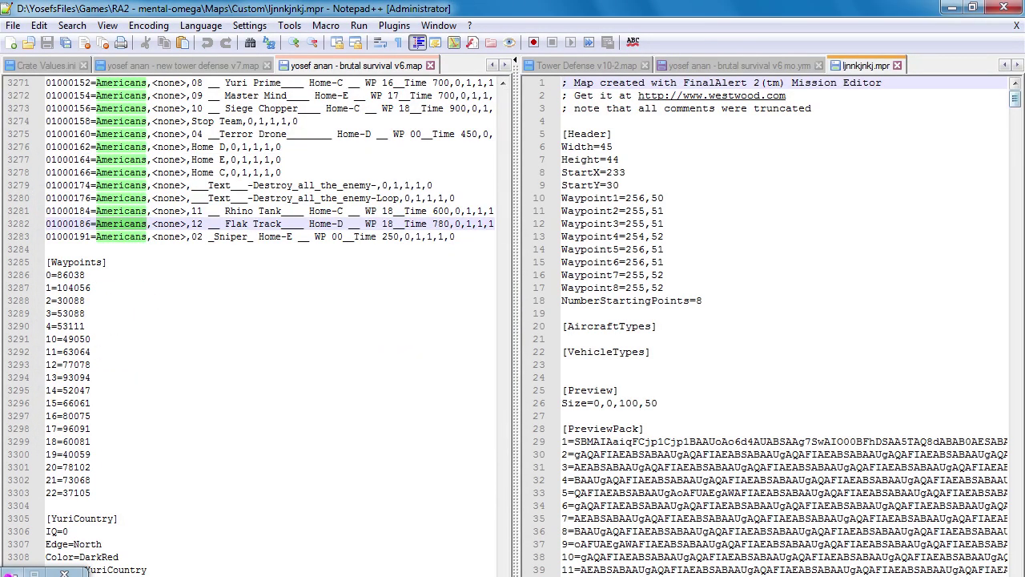
Find the [Structures] section in ljnnkjnkj.mpr and highlight the owner name of its first entry.
left_click(739, 65)
left_click_drag(645, 403, 568, 403)
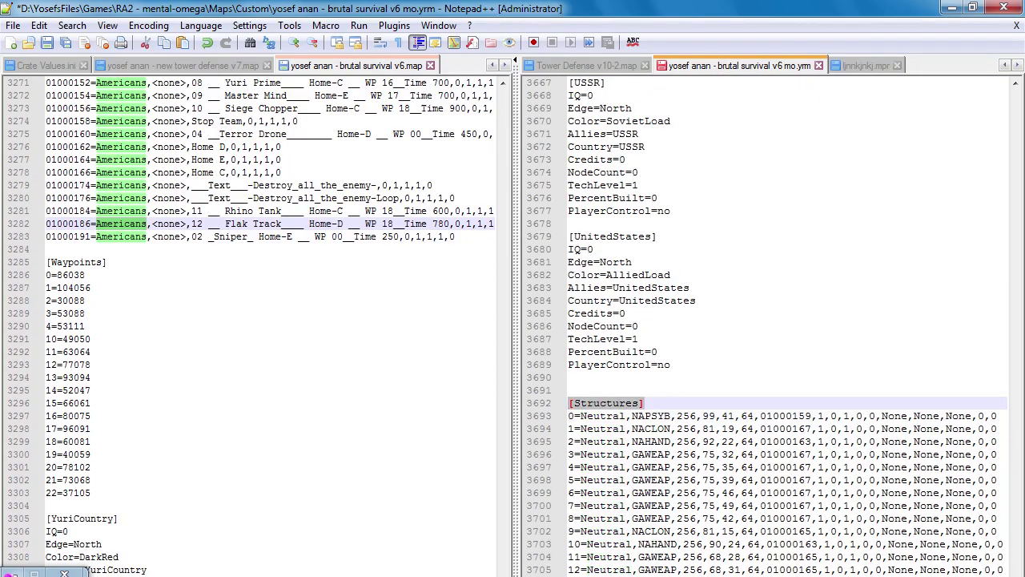
key("ctrl+f")
left_click(865, 65)
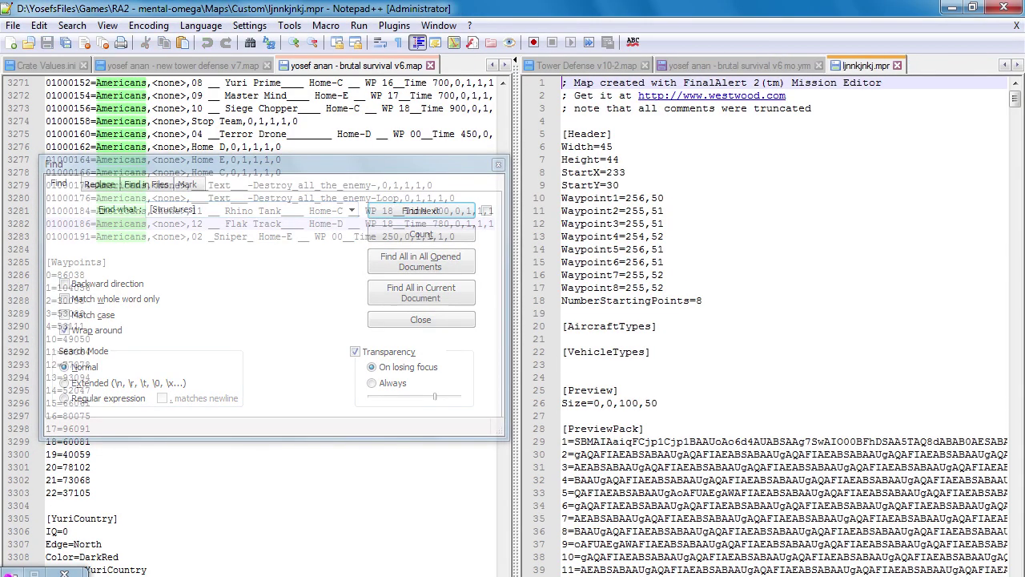
left_click(420, 211)
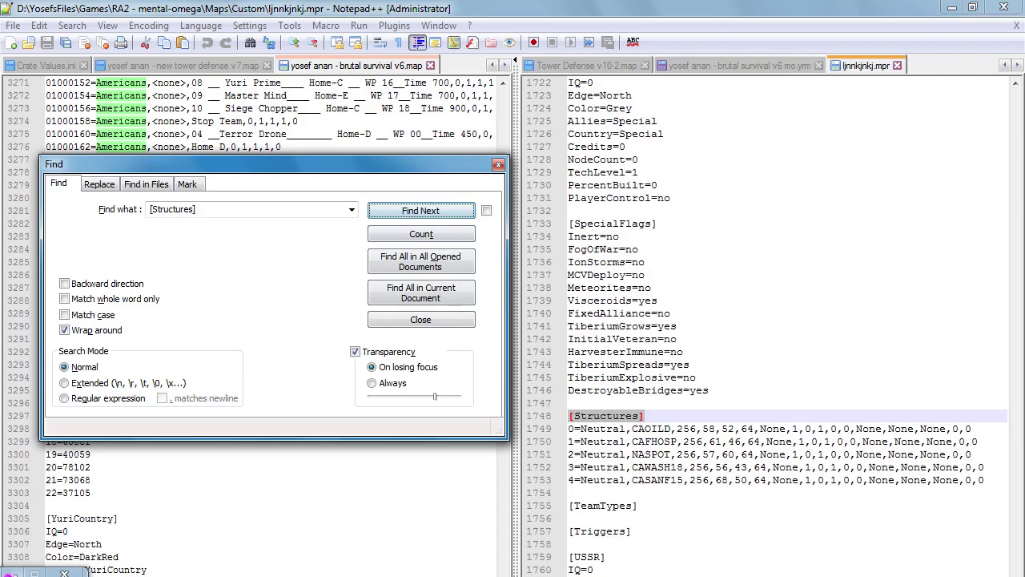
left_click_drag(627, 429, 581, 429)
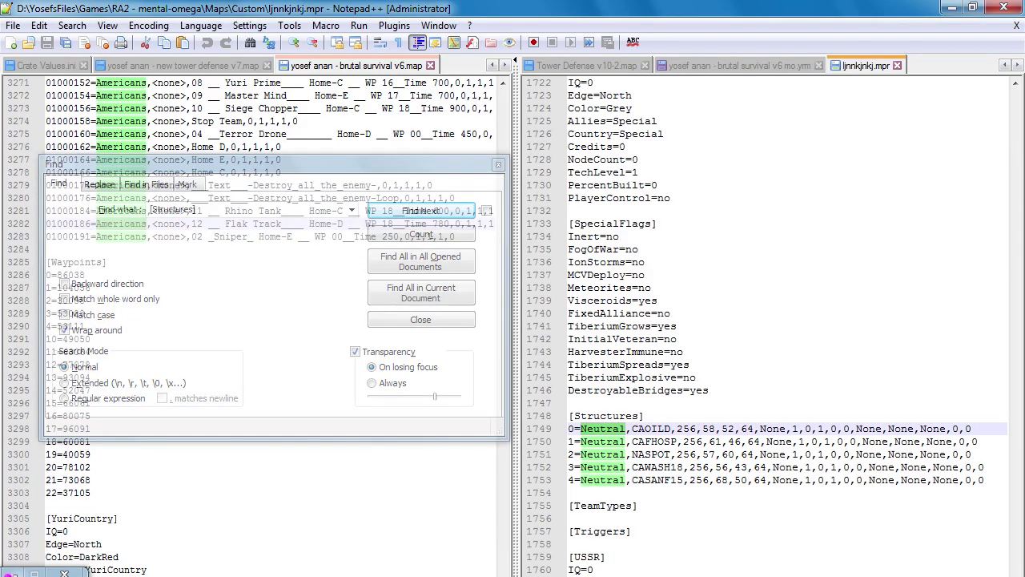
Compare the owner names in the [Structures] entries of brutal survival v6 mo.yrm with those in ljnnkjnkj.mpr.
left_click(740, 65)
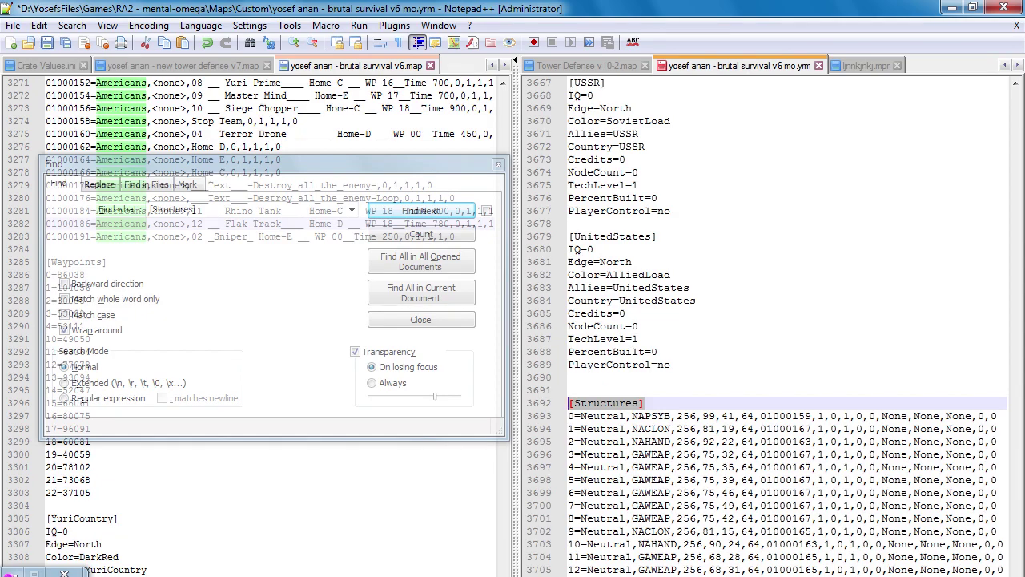
left_click(627, 428)
left_click_drag(626, 415, 581, 416)
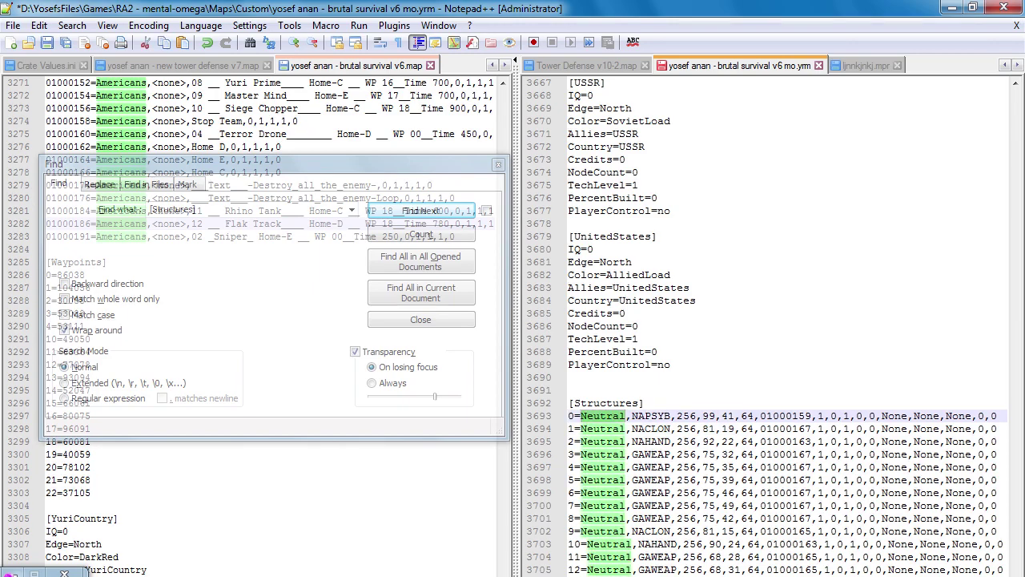
key("ctrl+Tab")
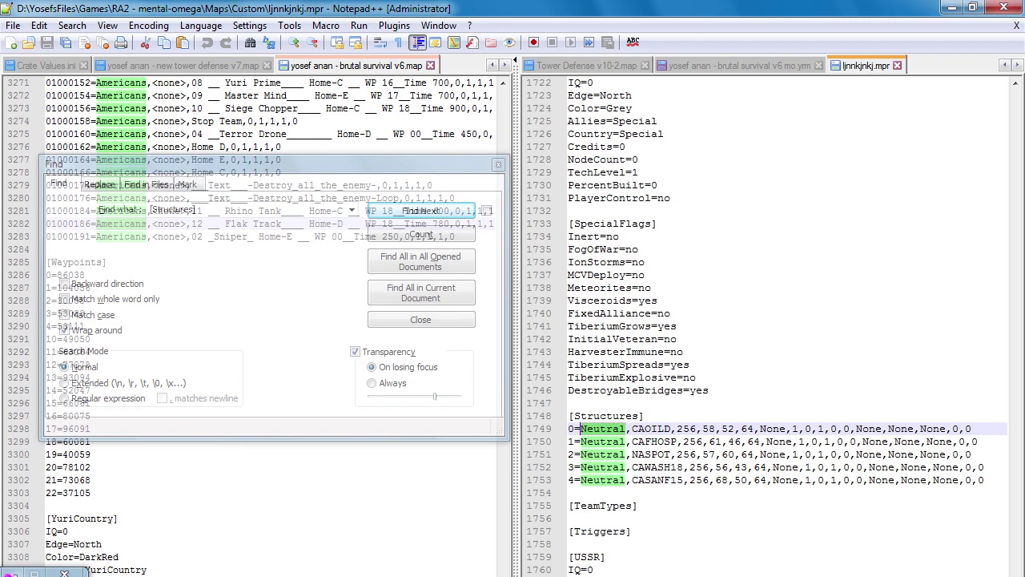
key("ctrl+Tab")
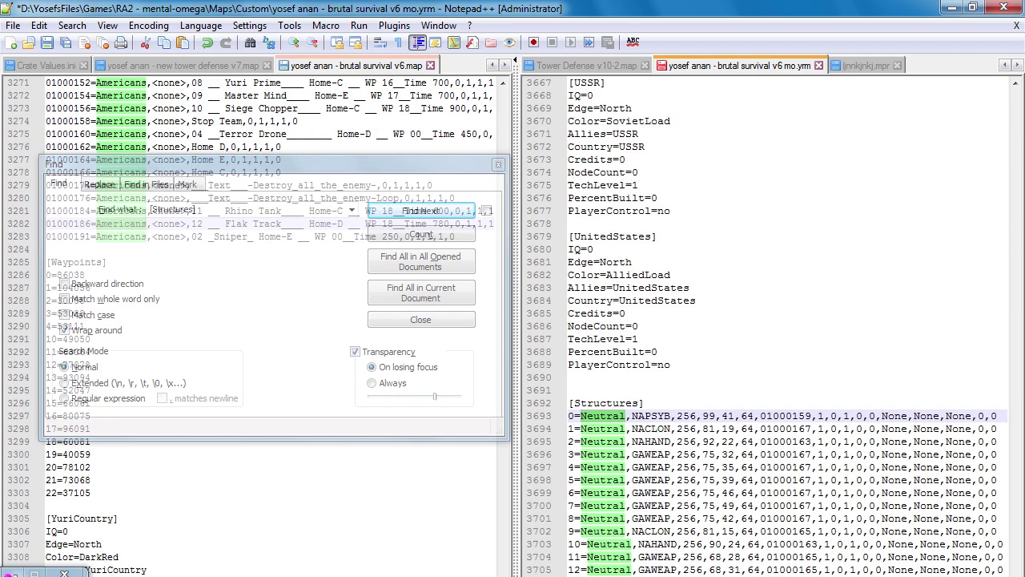
scroll(773, 320, "down", 20)
scroll(773, 321, "up", 2)
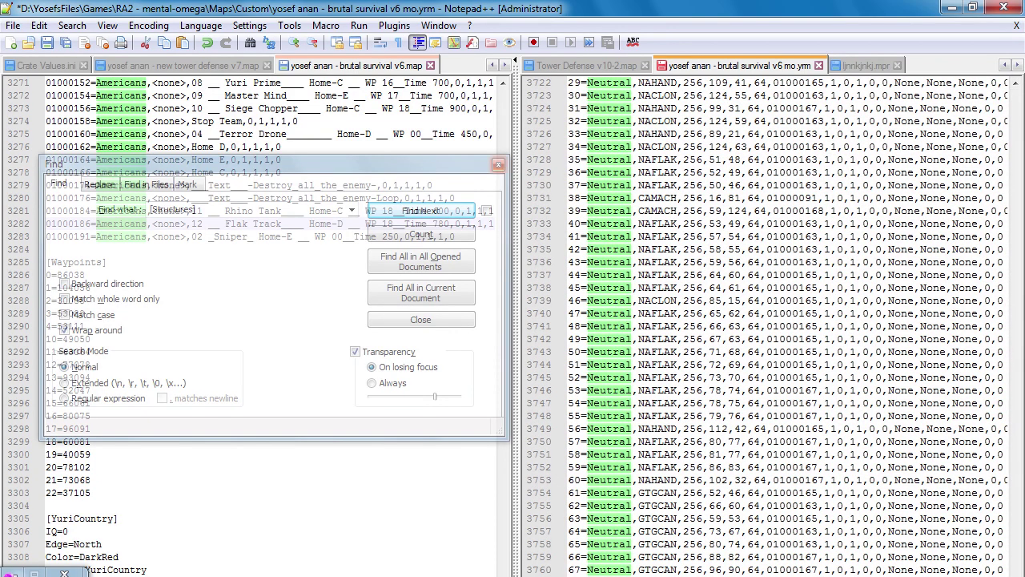
Close ljnnkjnkj.mpr and the Find dialog, and save brutal survival v6 mo.yrm.
left_click(898, 65)
left_click(498, 164)
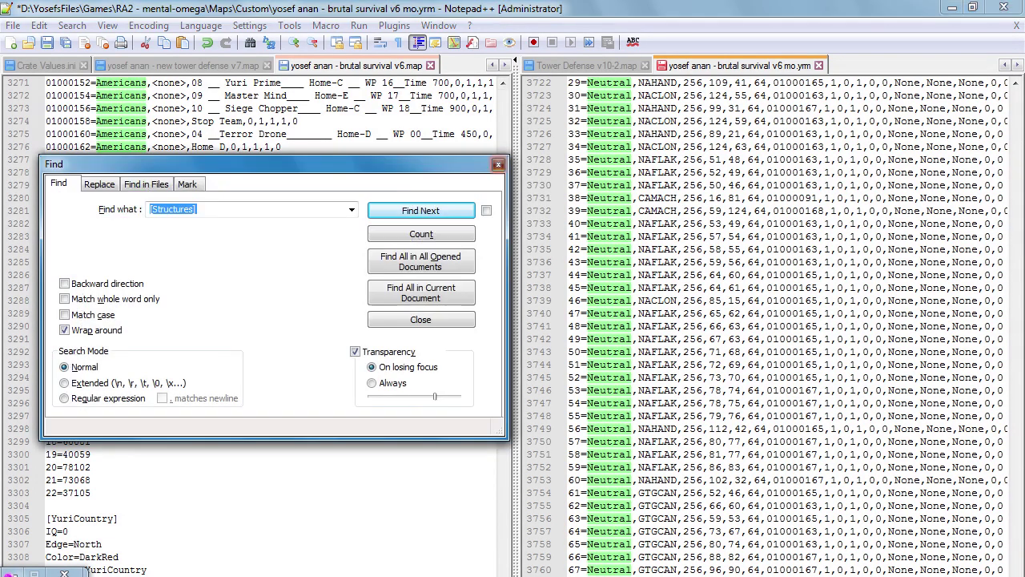
left_click(618, 172)
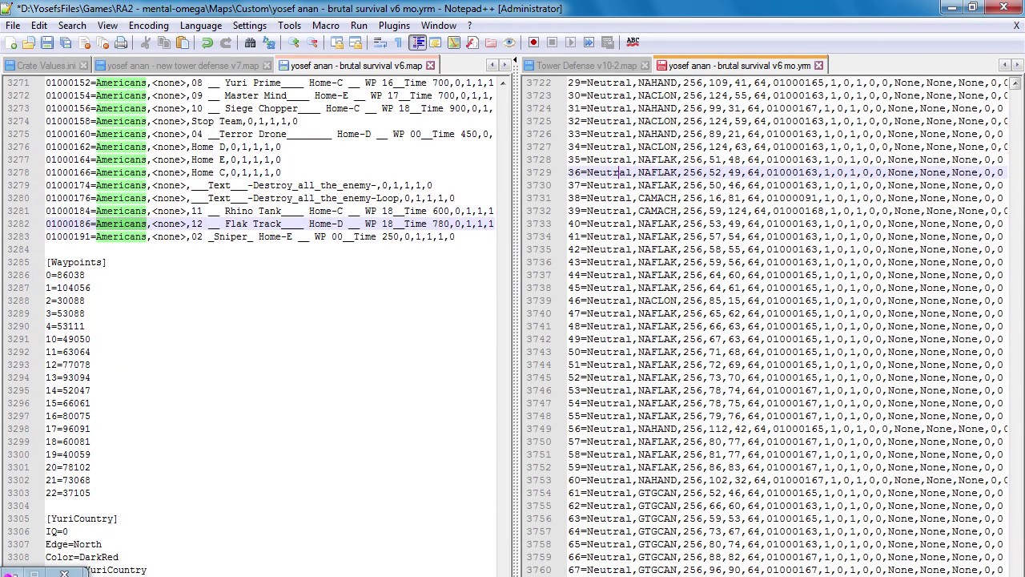
scroll(773, 320, "down", 20)
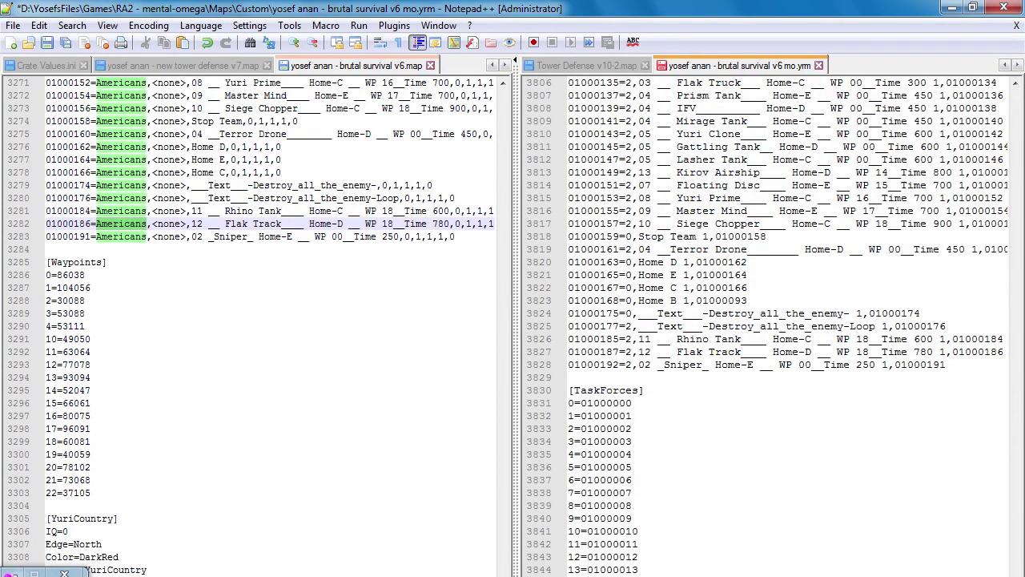
key("ctrl+s")
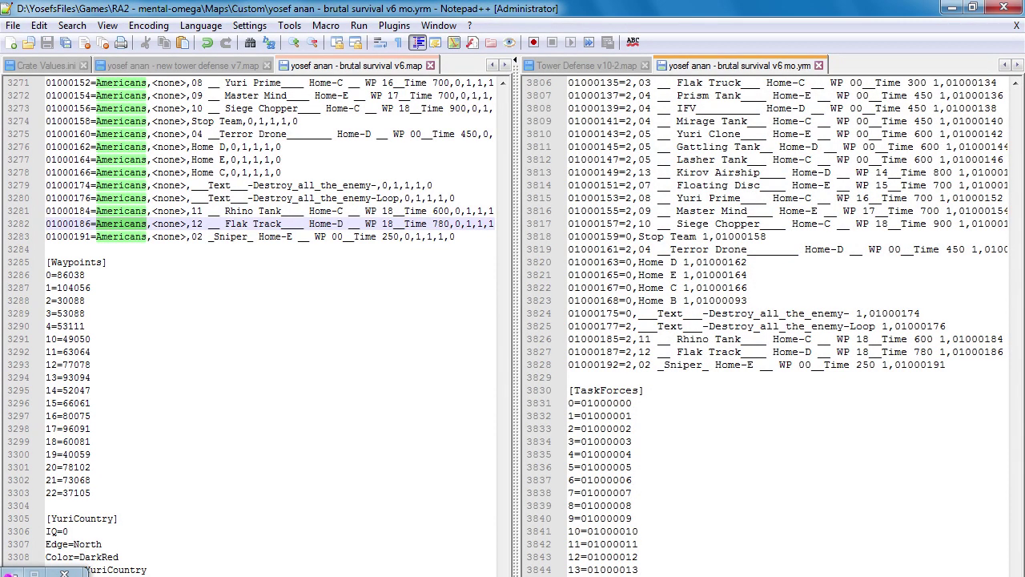
Switch to FinalAlert 2 and delete the test map ljnnkjnkj.mpr from the Custom folder while choosing a map to open.
key("alt+Tab")
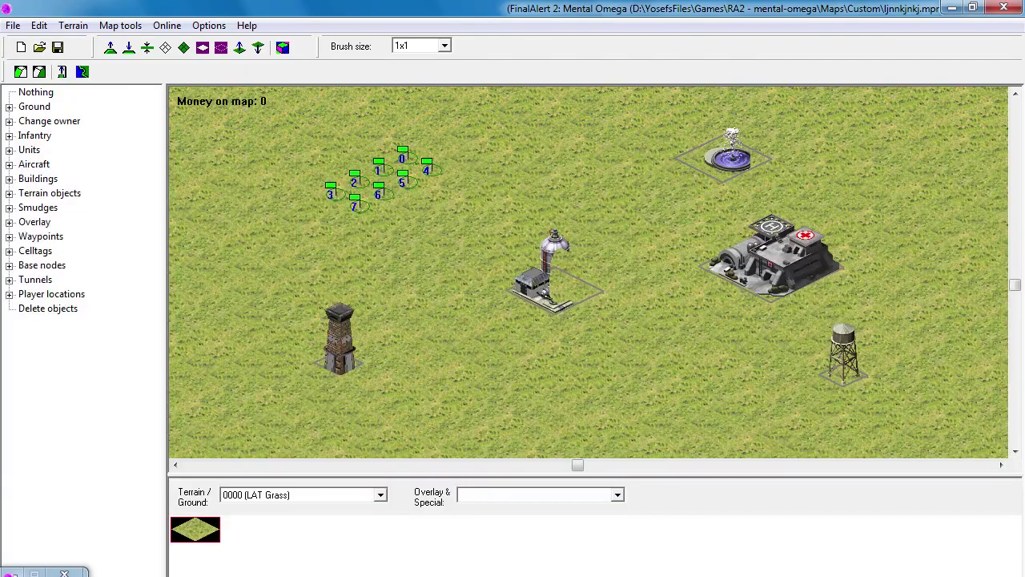
left_click(40, 47)
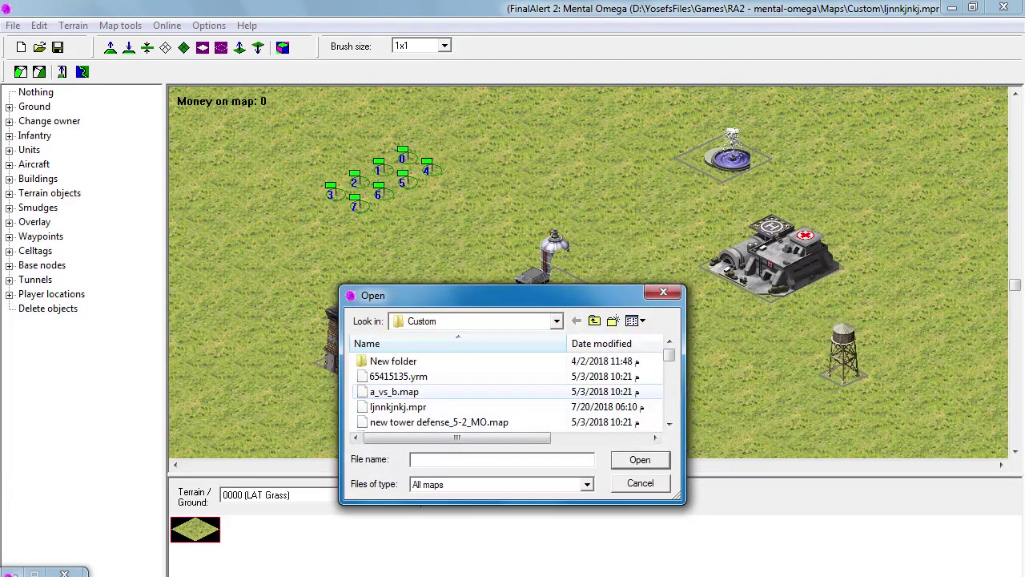
left_click(426, 378)
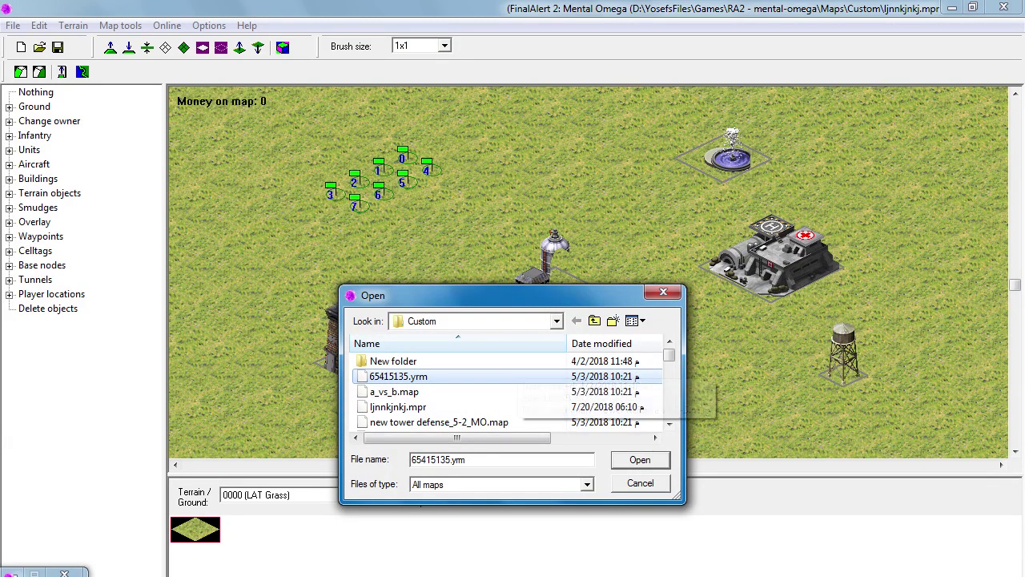
double_click(513, 296)
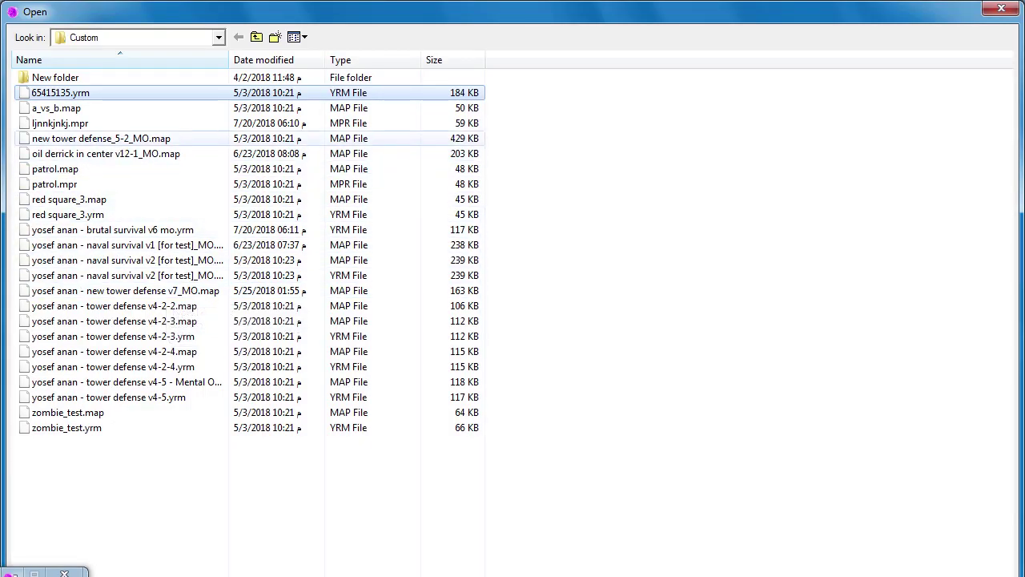
left_click(110, 124)
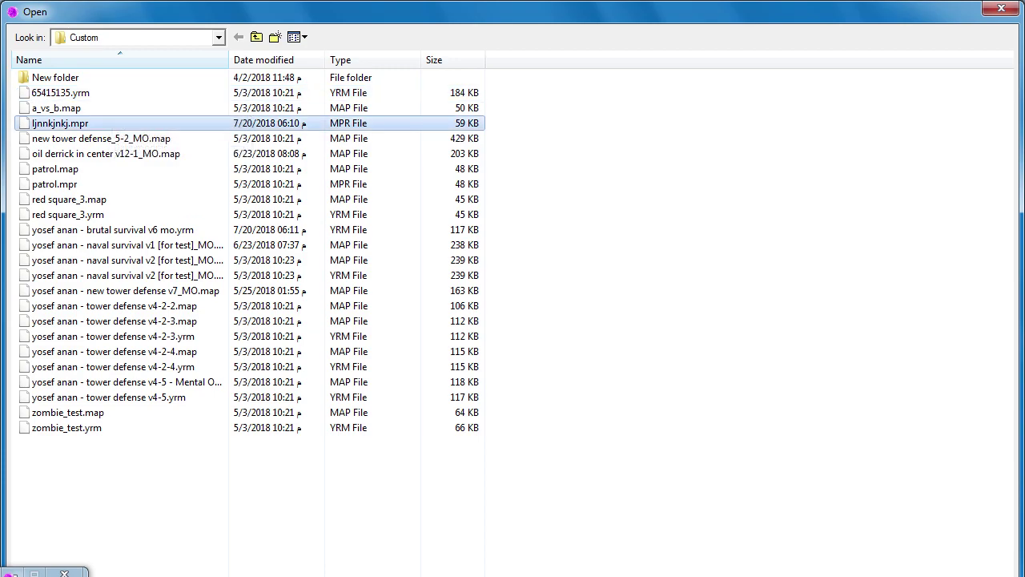
key("Delete")
key("Return")
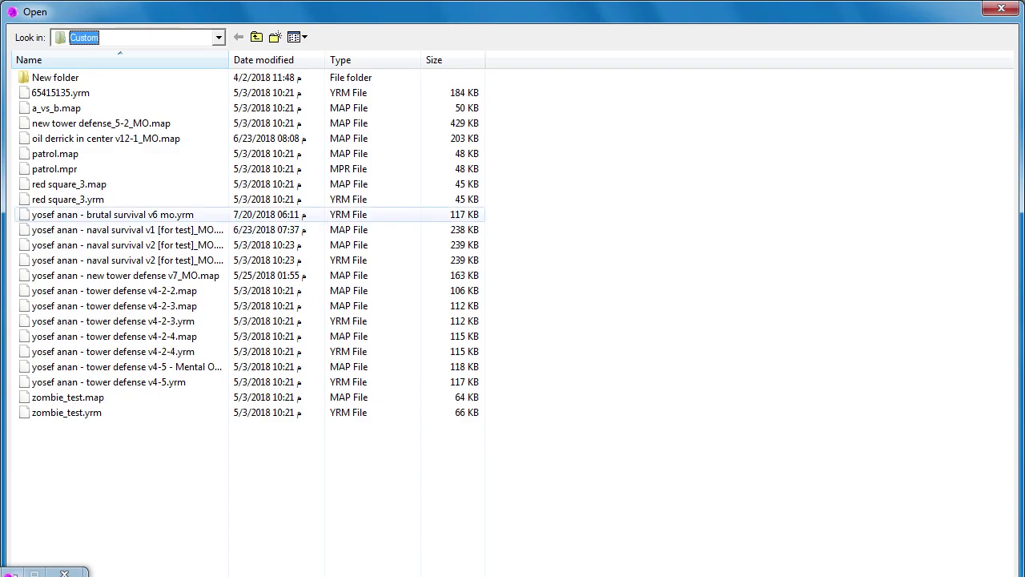
Open the brutal survival v6 mo.yrm map and inspect its transferred structures and waypoints across the terrain.
left_click(120, 214)
double_click(120, 215)
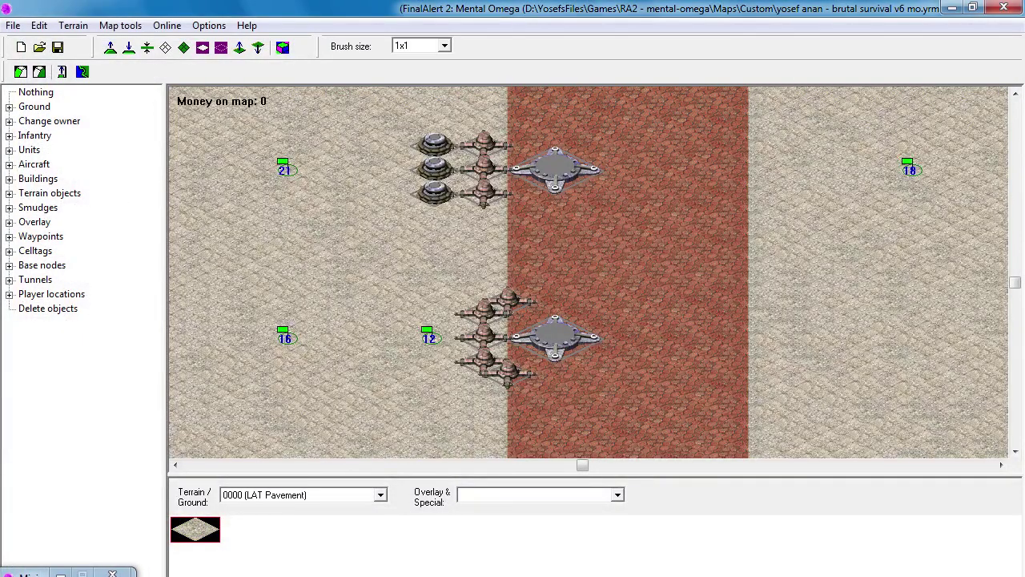
right_click_drag(653, 371, 752, 290)
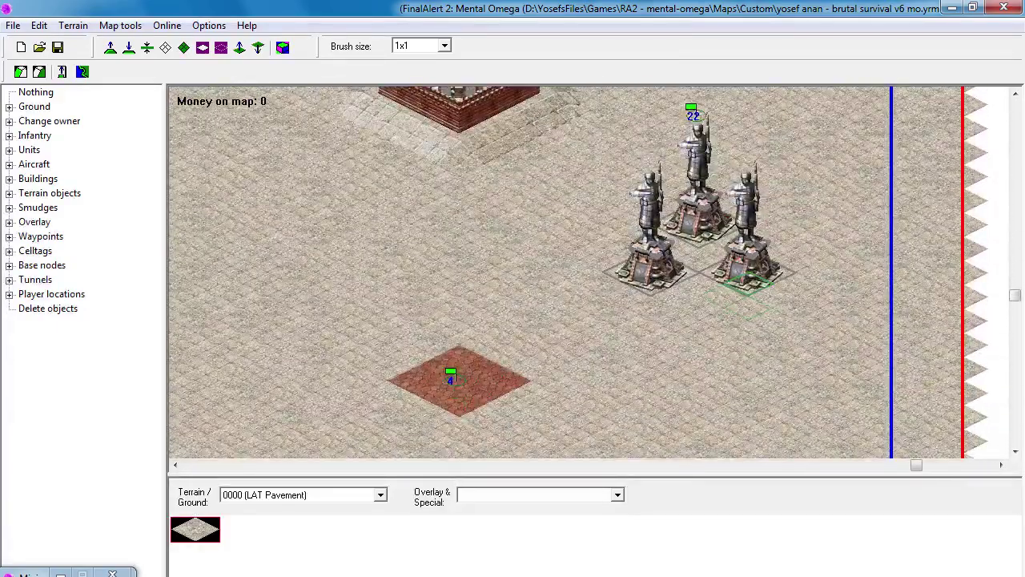
mouse_move(753, 289)
right_mouse_down()
mouse_move(740, 277)
mouse_move(746, 300)
right_mouse_up()
right_click_drag(655, 291, 605, 365)
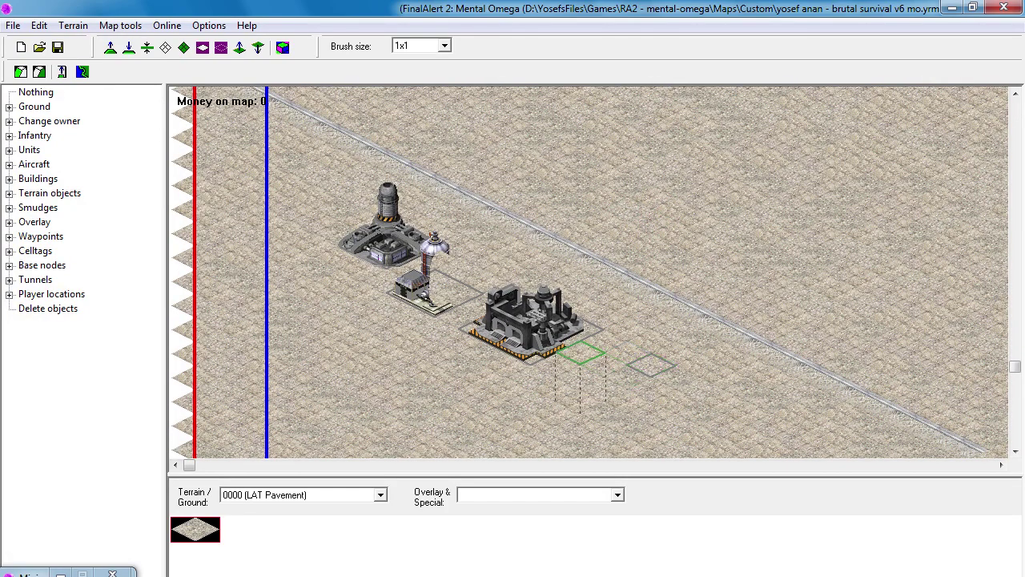
Move the large factory structure near the map's corner farther away from the two smaller buildings beside it.
right_click_drag(659, 239, 667, 238)
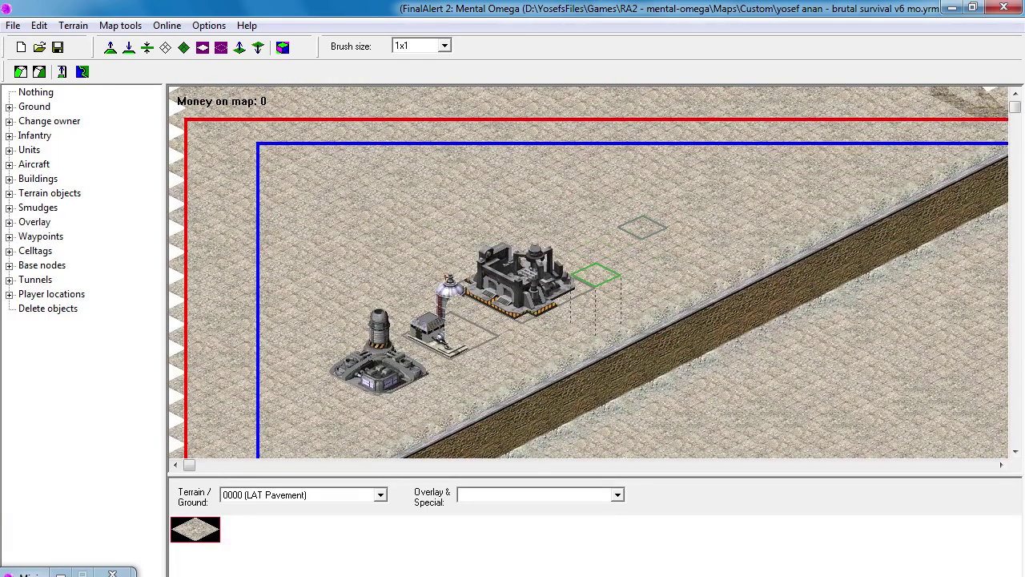
left_click_drag(573, 264, 621, 240)
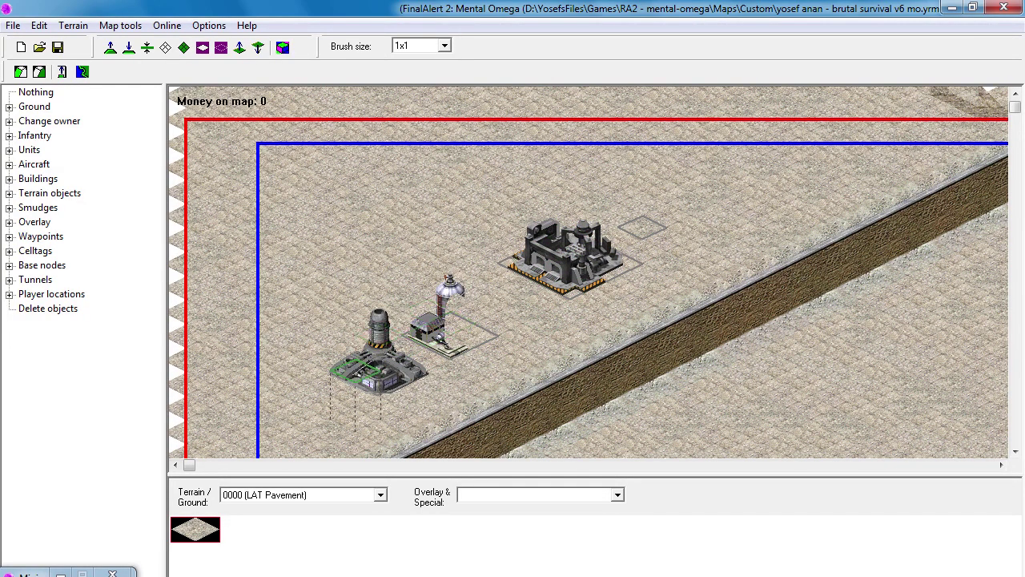
right_click_drag(490, 326, 543, 254)
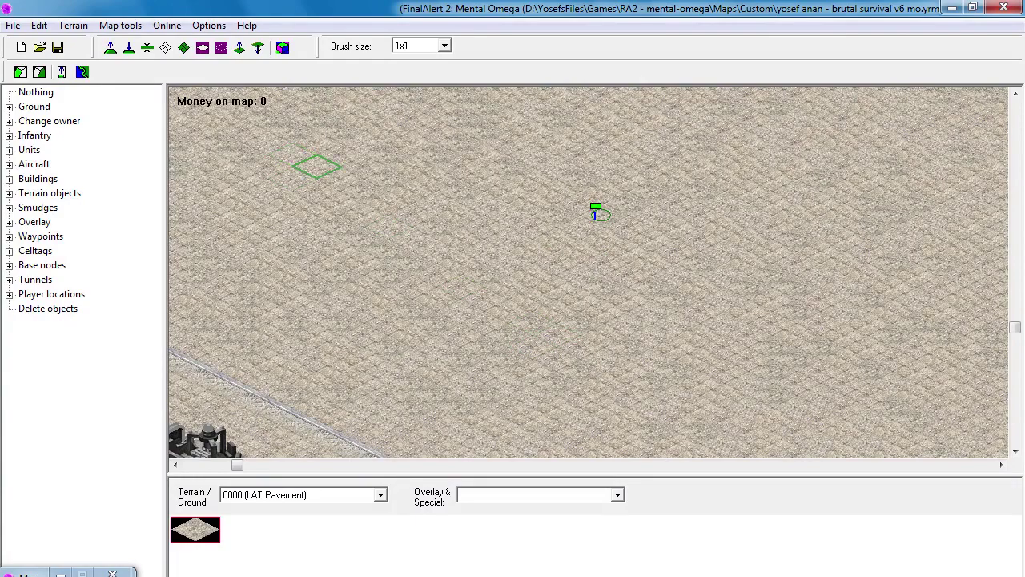
Save the map despite the map check notice and quit FinalAlert 2.
left_click(57, 47)
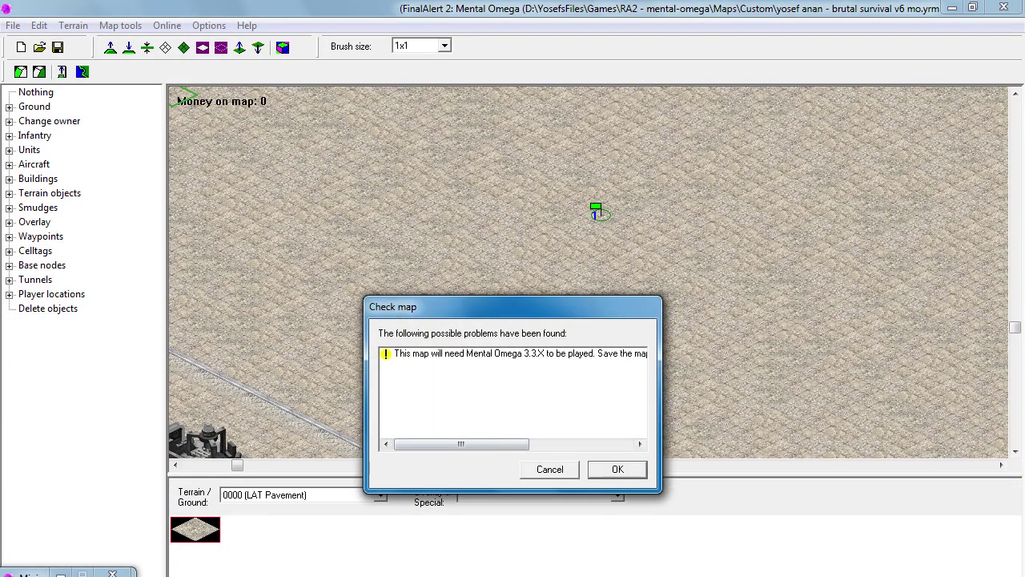
key("Return")
key("Return")
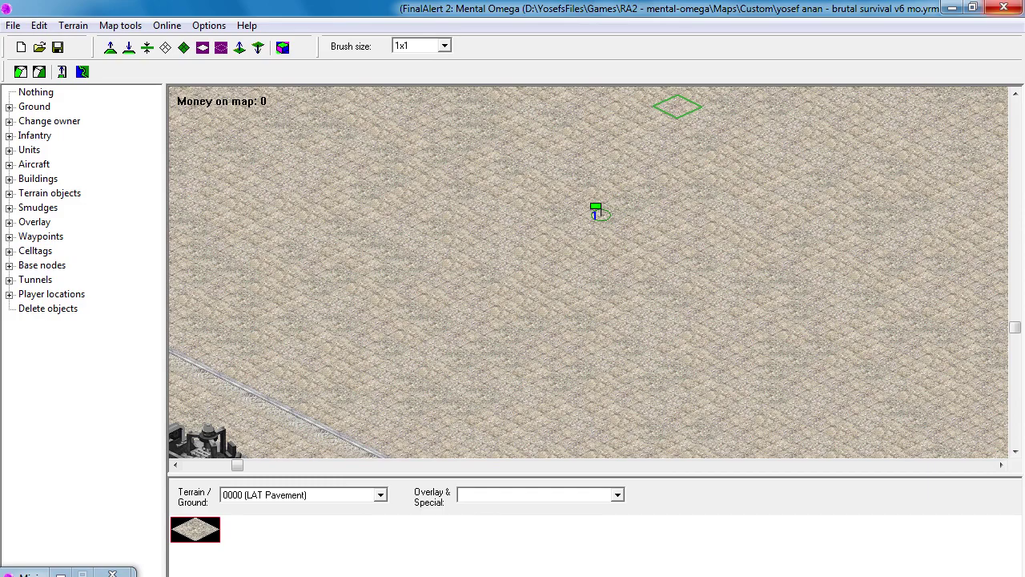
left_click(1004, 7)
left_click(581, 434)
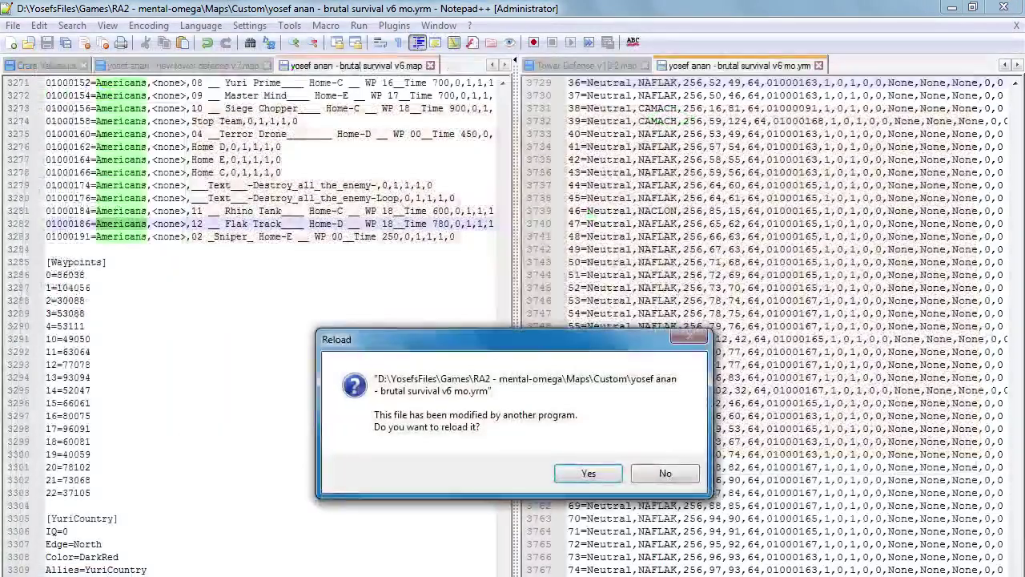
Reload the modified map in Notepad++, save a copy as brutal survival v6 mo.map, and close Notepad++ and the Custom folder.
key("Return")
key("Return")
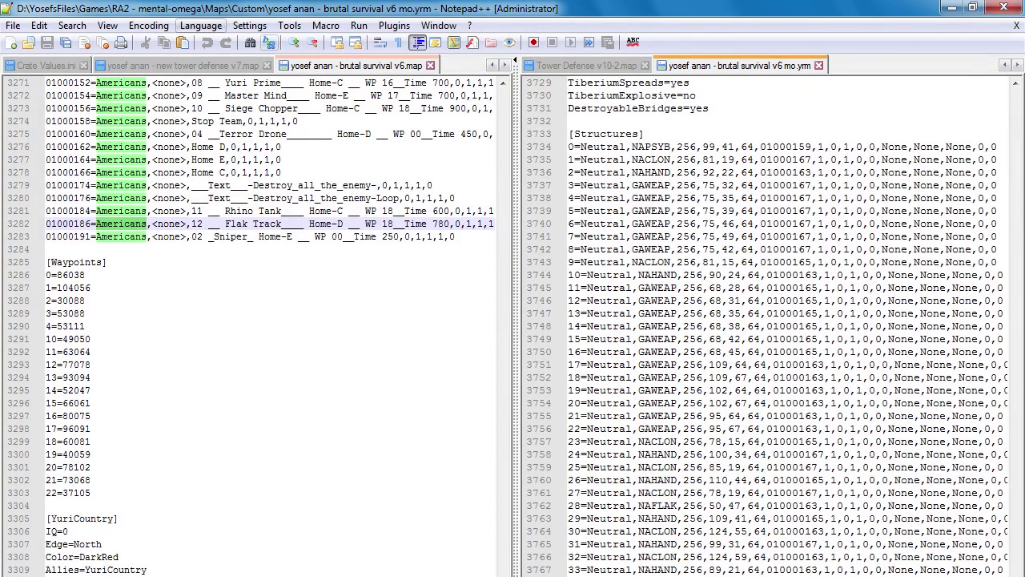
left_click(13, 25)
left_click(47, 166)
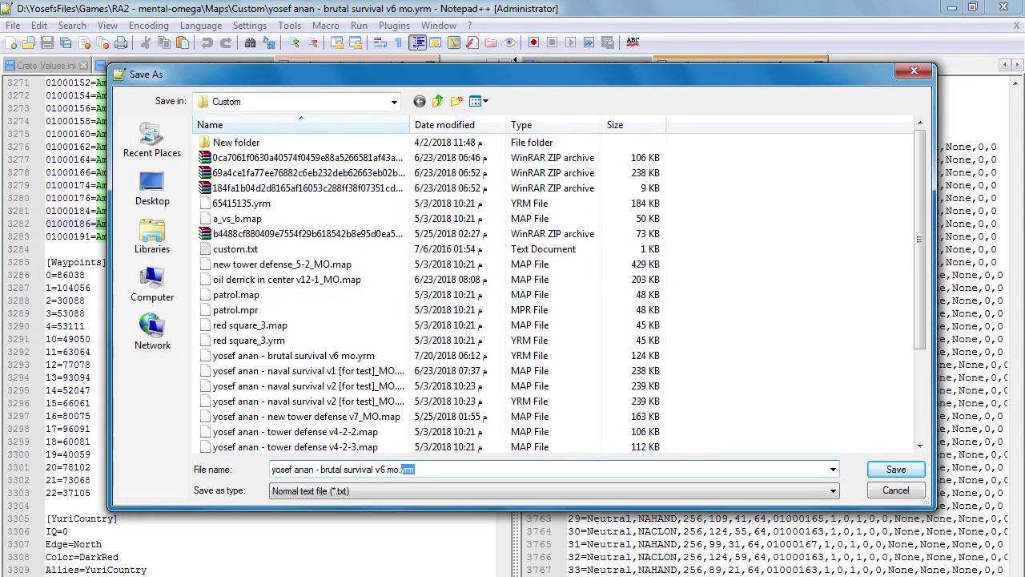
type("map")
key("Return")
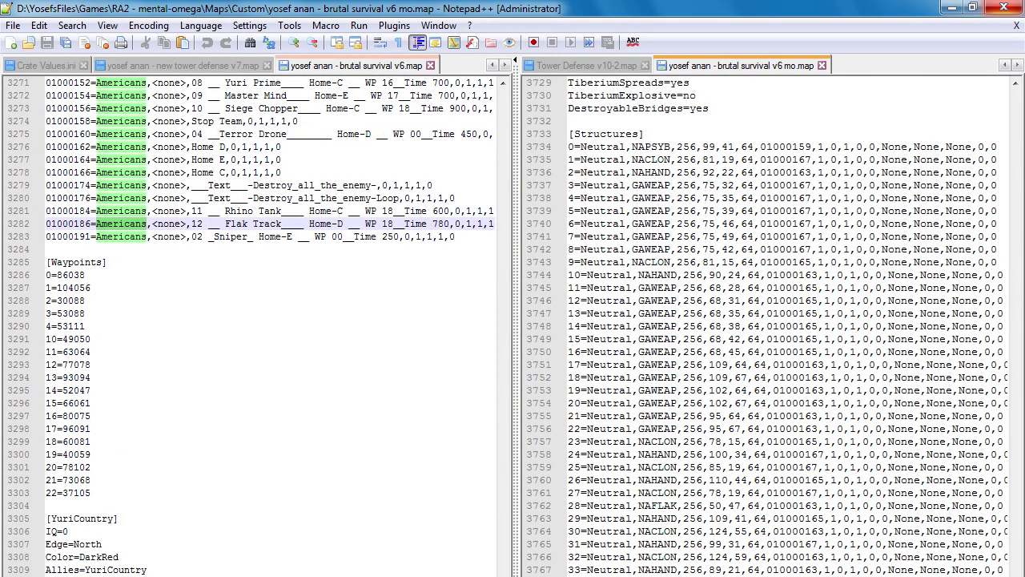
left_click(1004, 8)
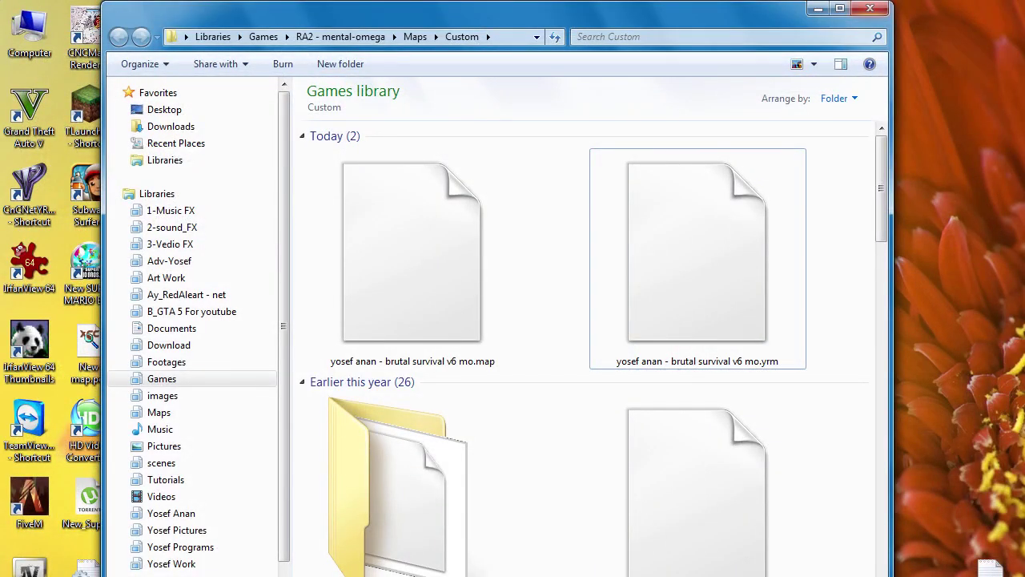
left_click(870, 8)
right_click(703, 26)
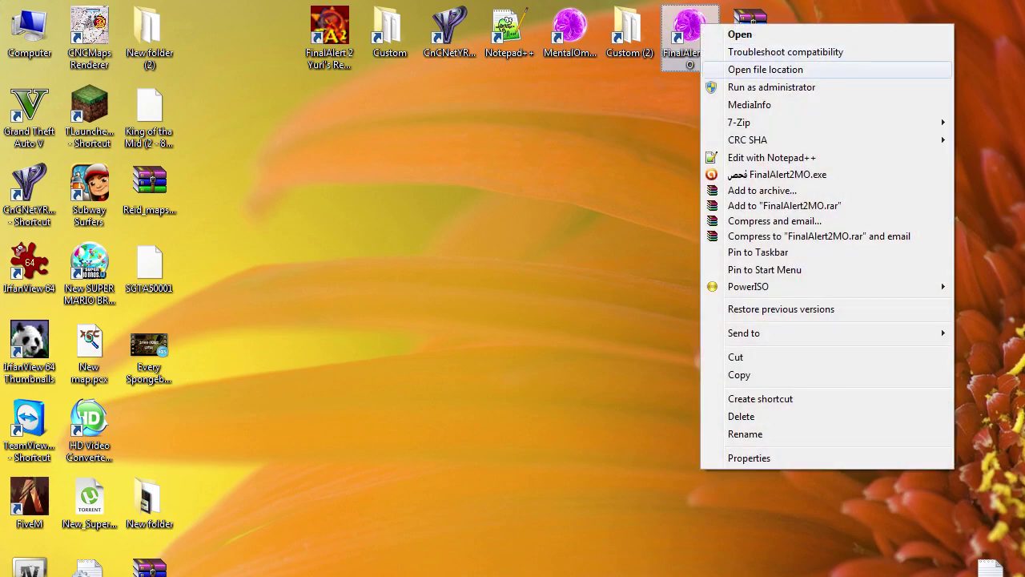
left_click(769, 87)
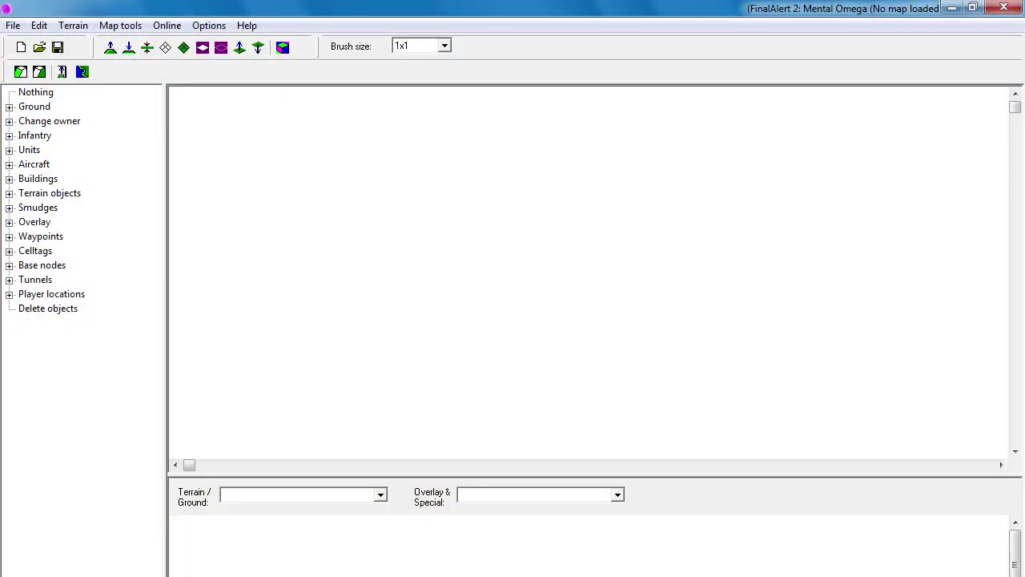
left_click(1004, 7)
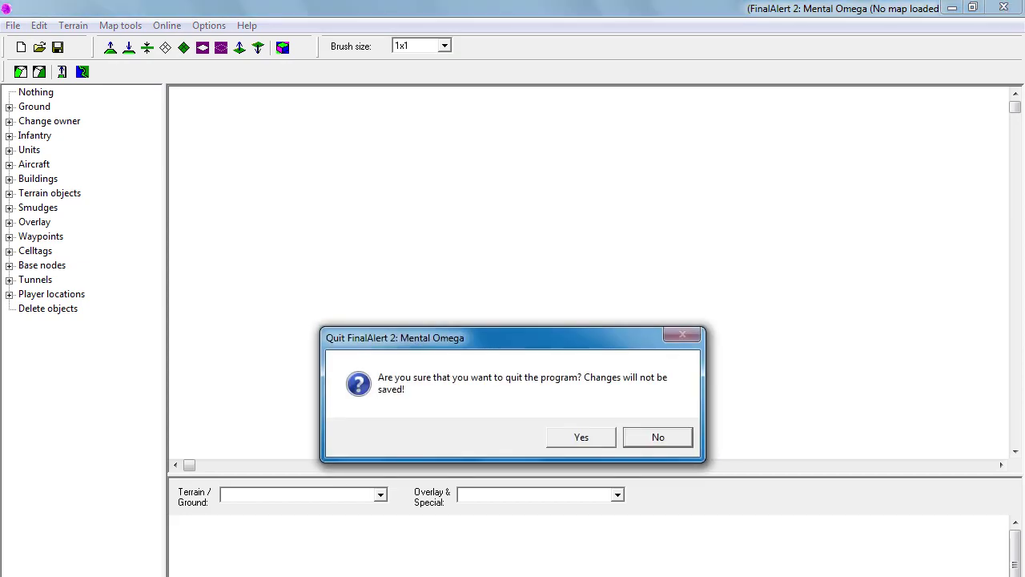
key("Return")
Launch the Mental Omega client as administrator and open the skirmish setup.
right_click(580, 29)
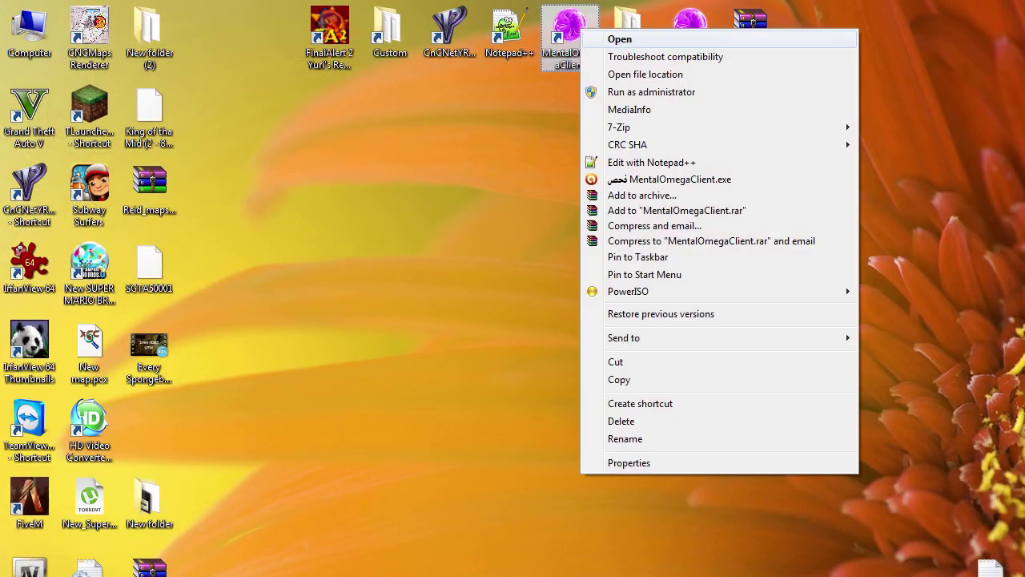
left_click(651, 91)
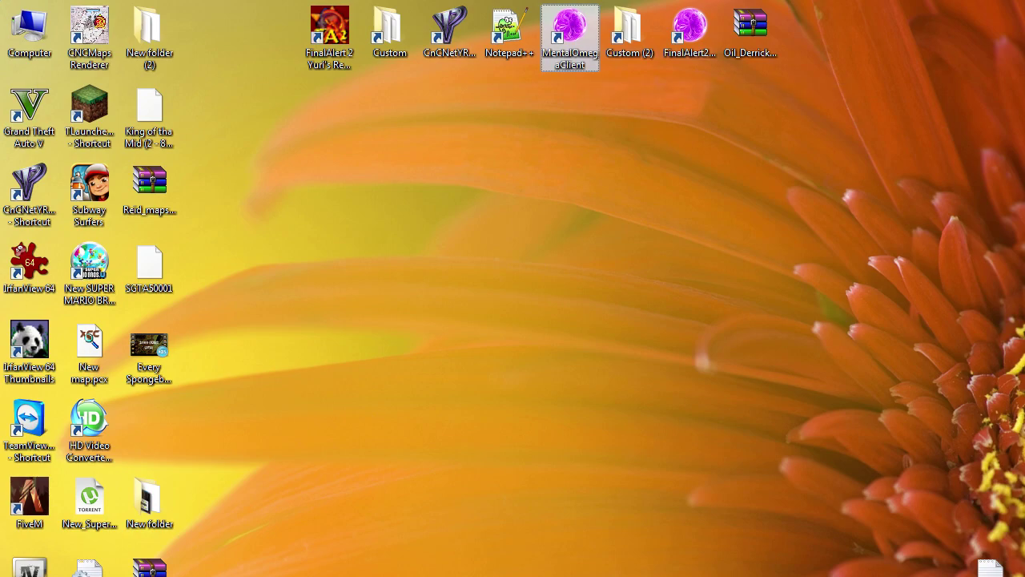
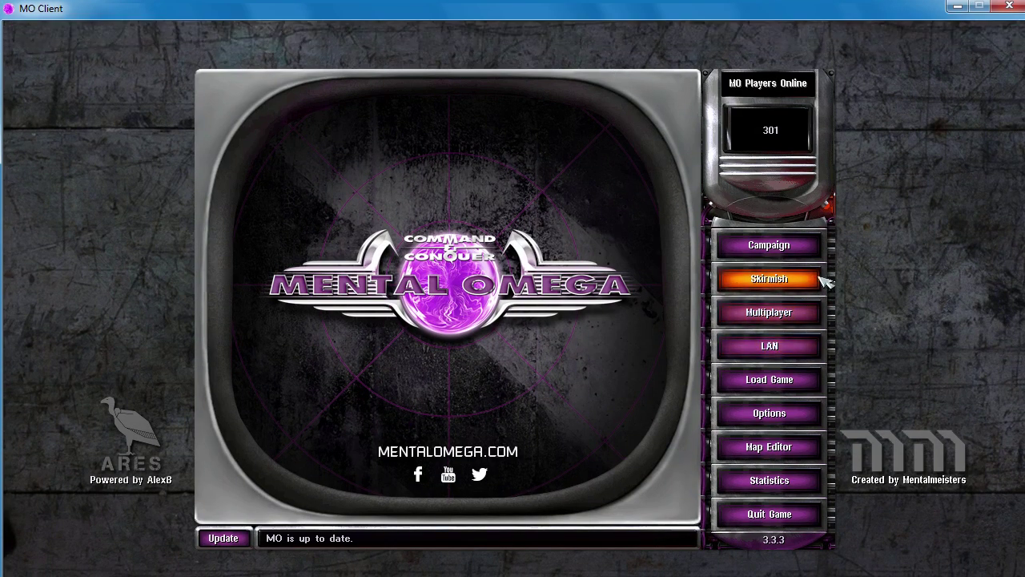
left_click(789, 278)
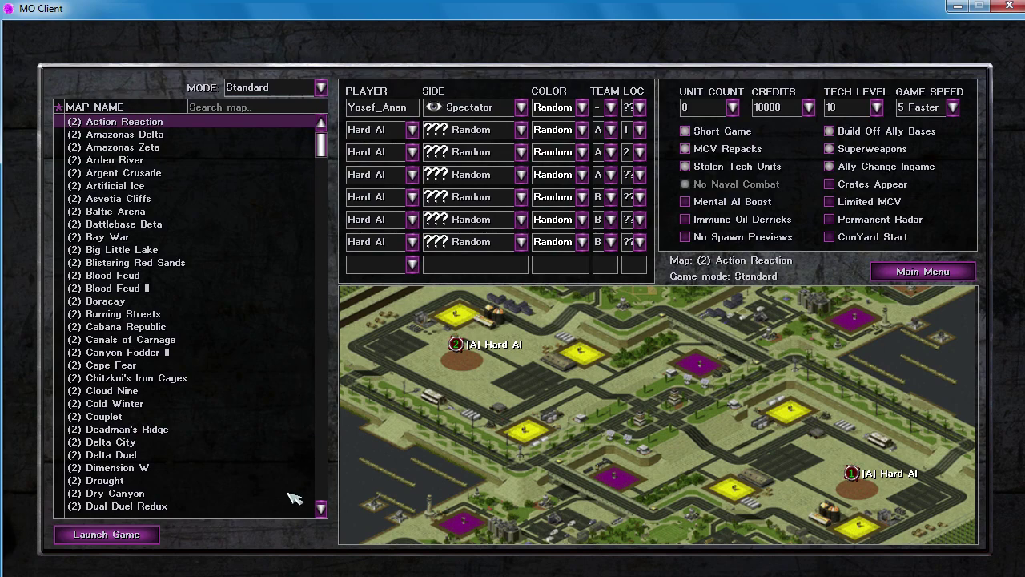
Search the map list for "Brut" and select the brutal survival MO v6 map.
left_click(212, 107)
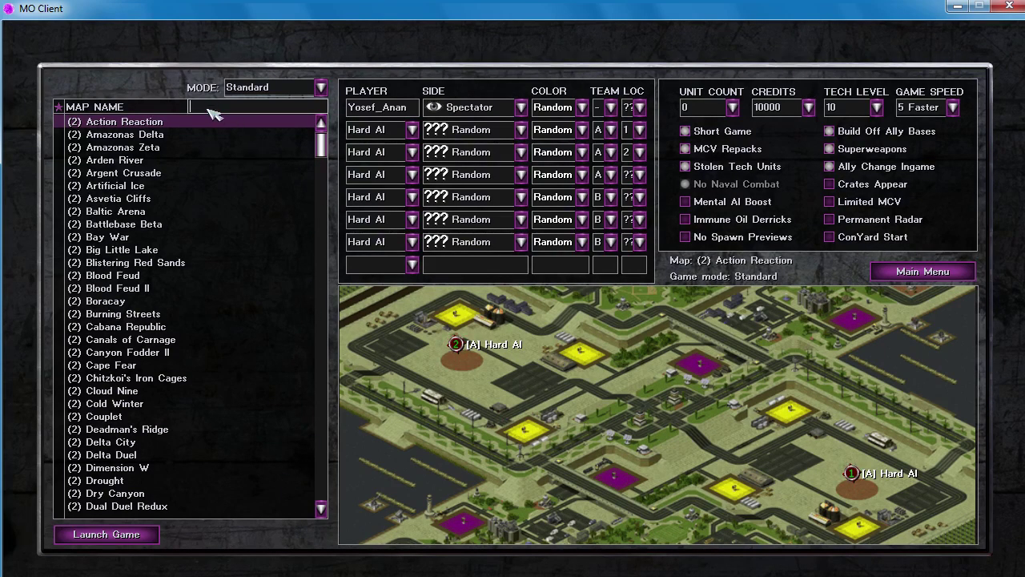
type("B")
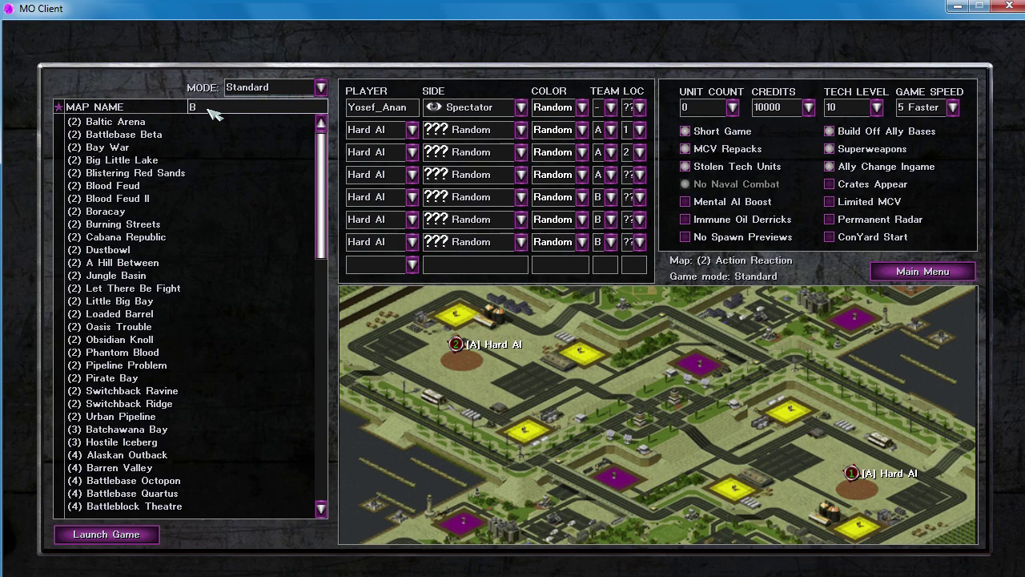
type("rut")
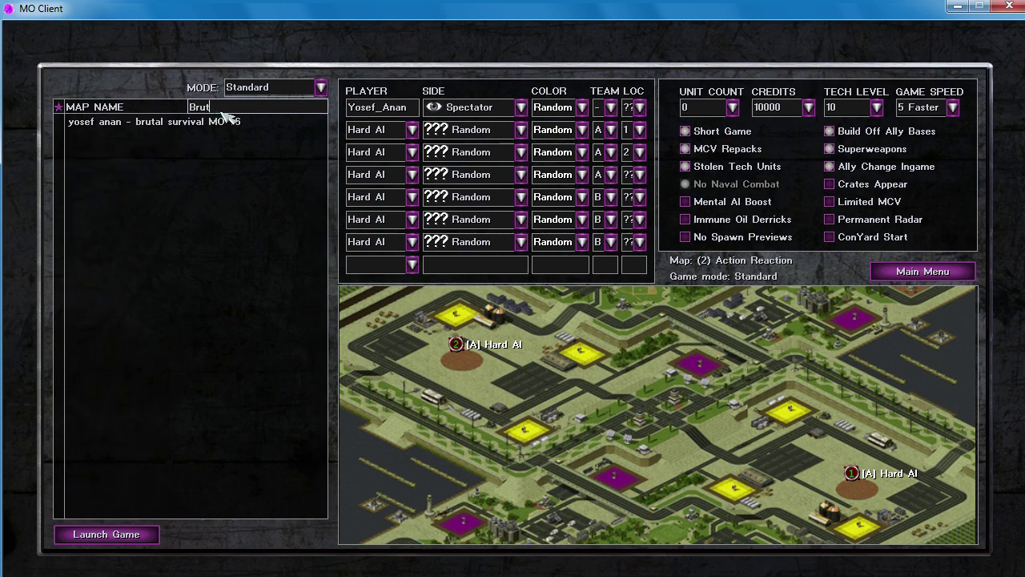
left_click(224, 122)
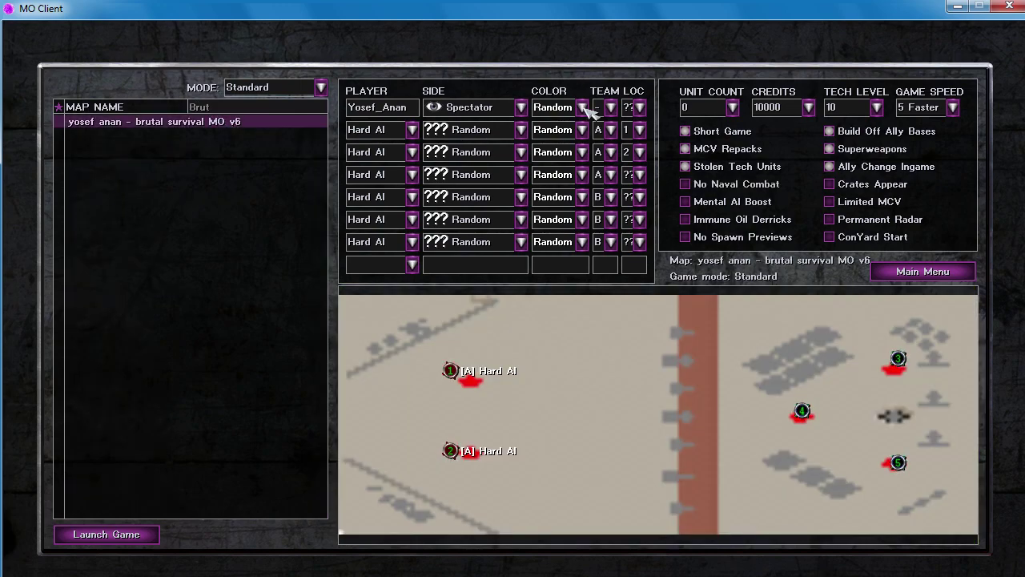
Set the human player to Epsilon HQ on team A, and assign the second and third Hard AI players to team B.
left_click(521, 107)
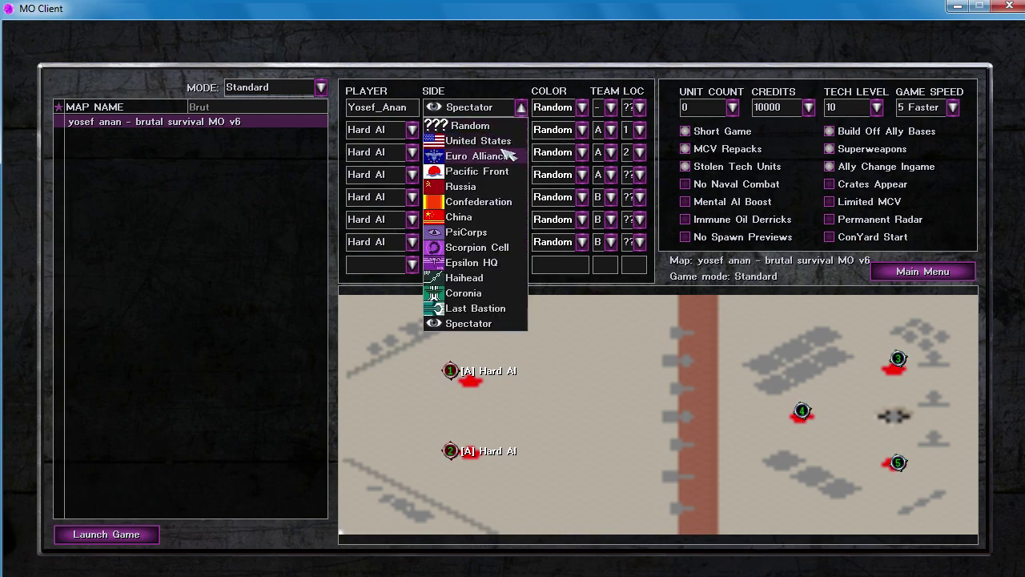
left_click(503, 264)
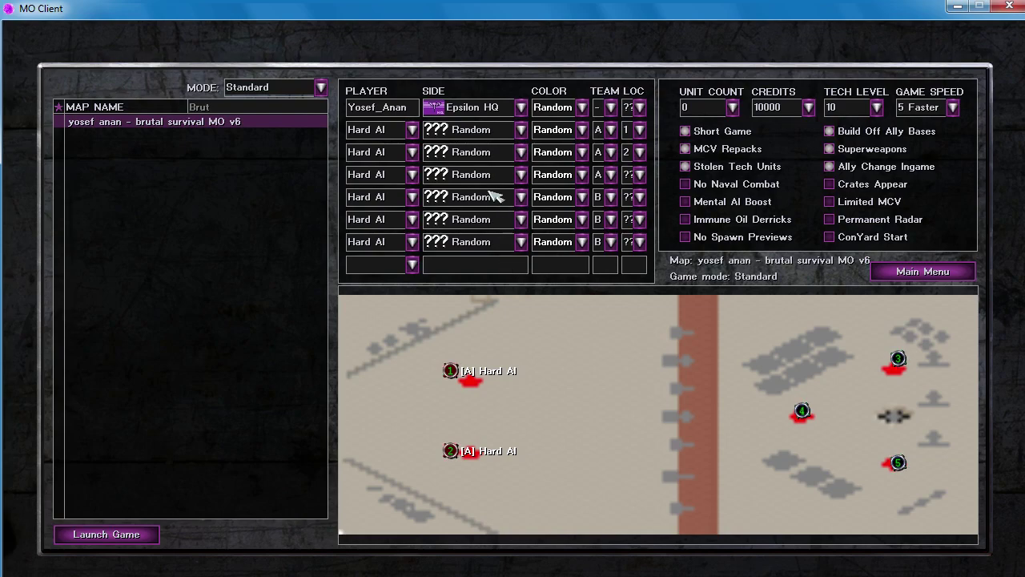
left_click(610, 107)
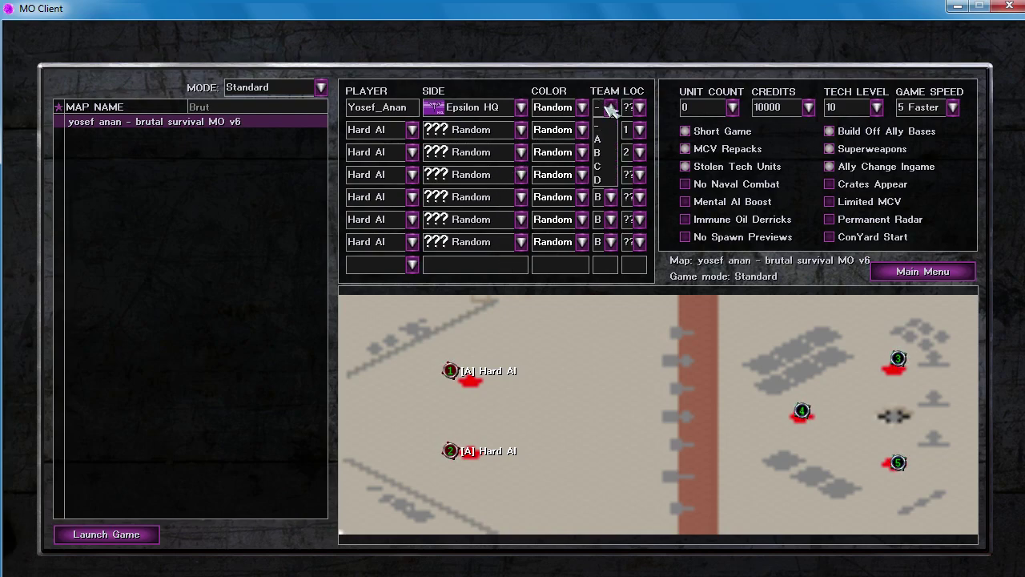
left_click(605, 138)
left_click(610, 152)
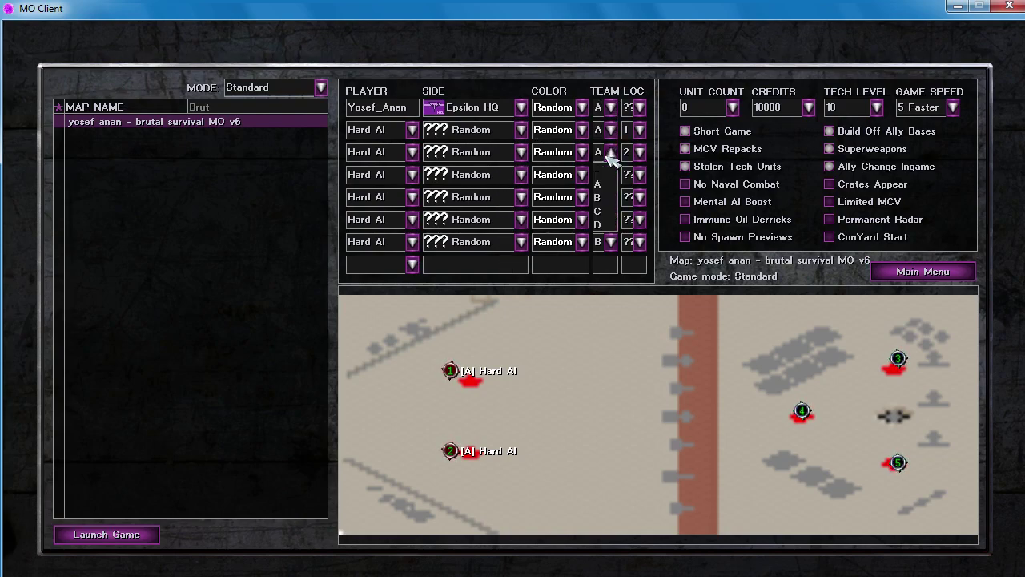
left_click(600, 197)
left_click(610, 174)
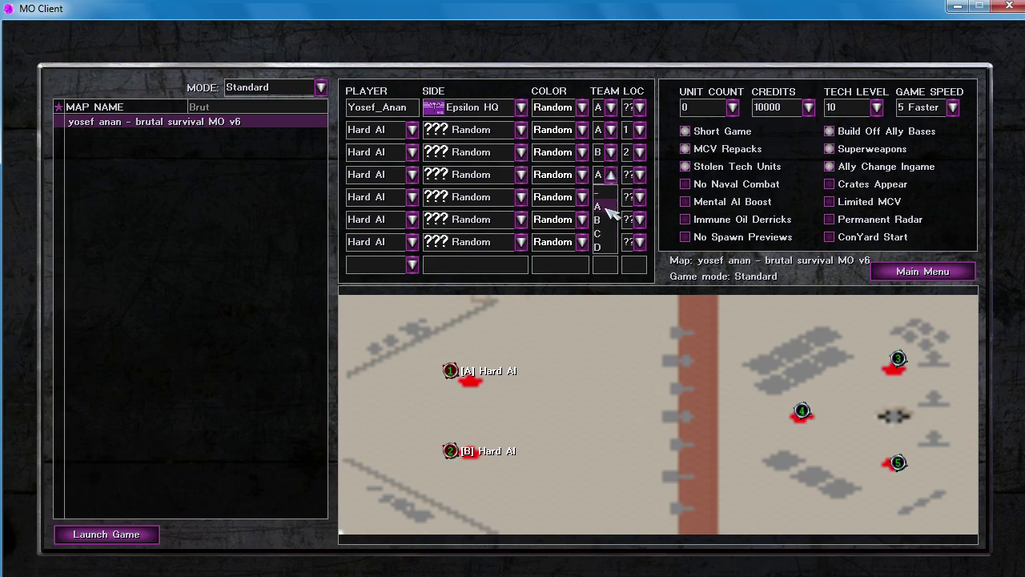
left_click(602, 220)
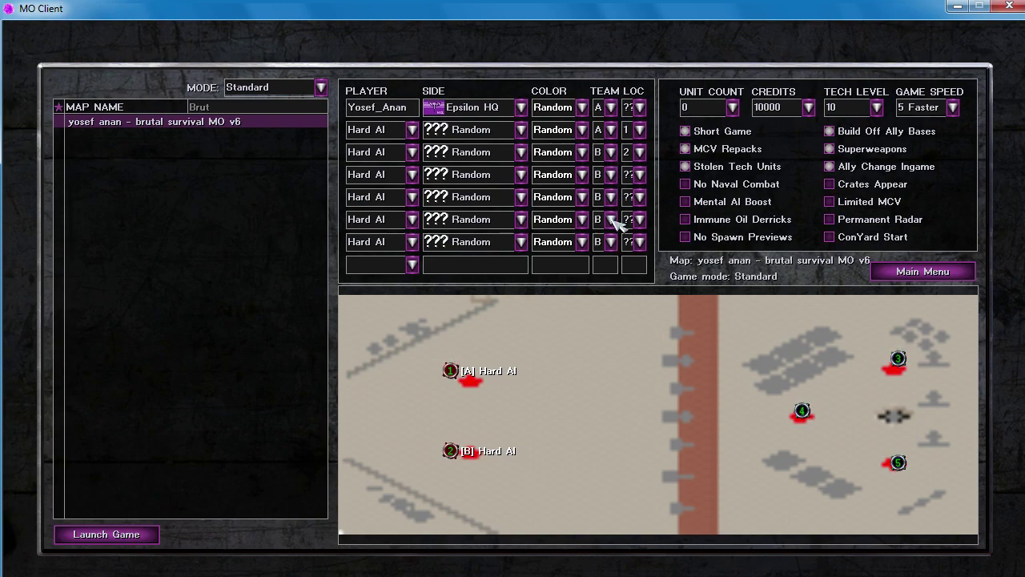
Remove the last two AI players so that only four Hard AI players remain.
left_click(412, 218)
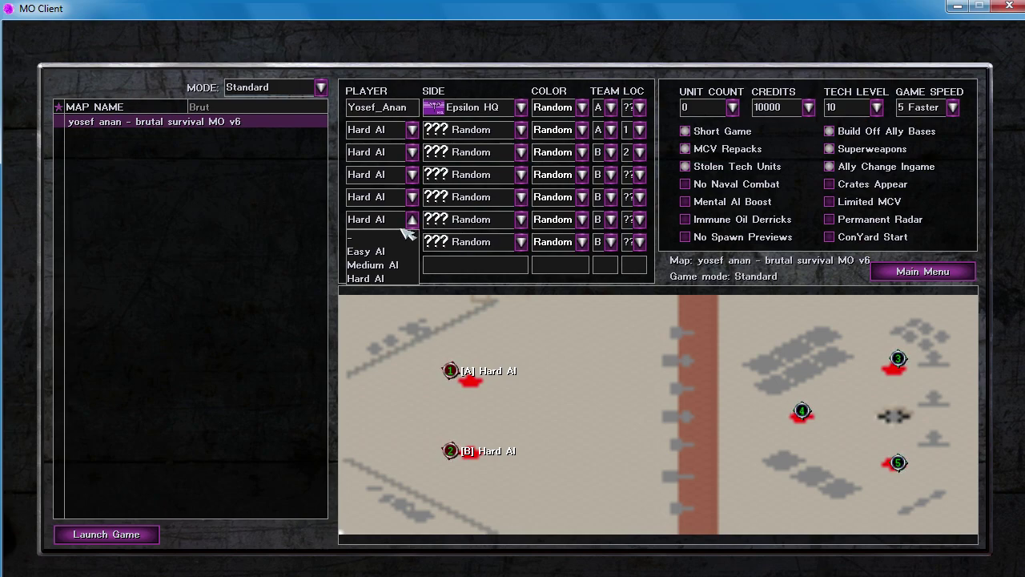
left_click(400, 238)
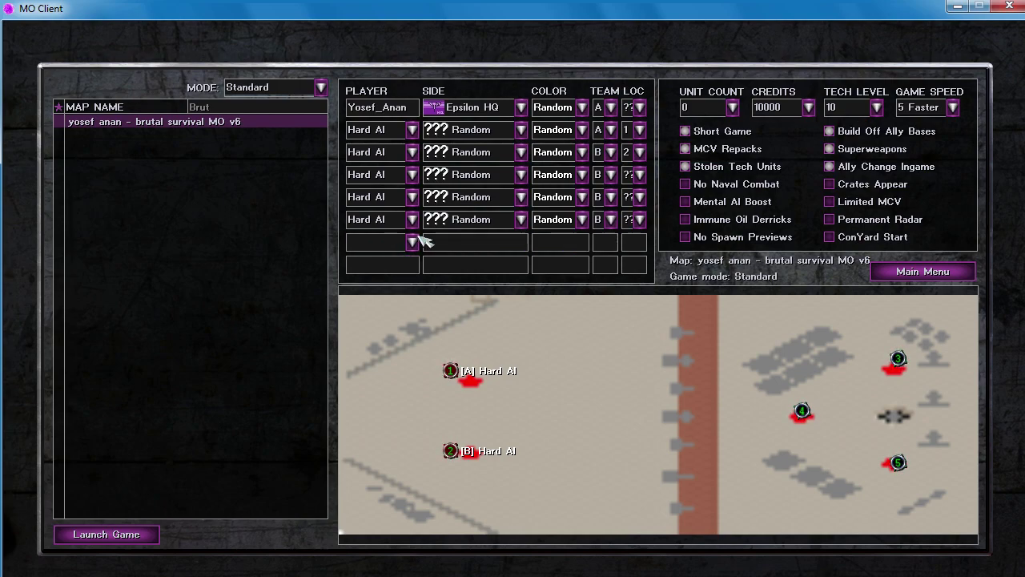
left_click(413, 220)
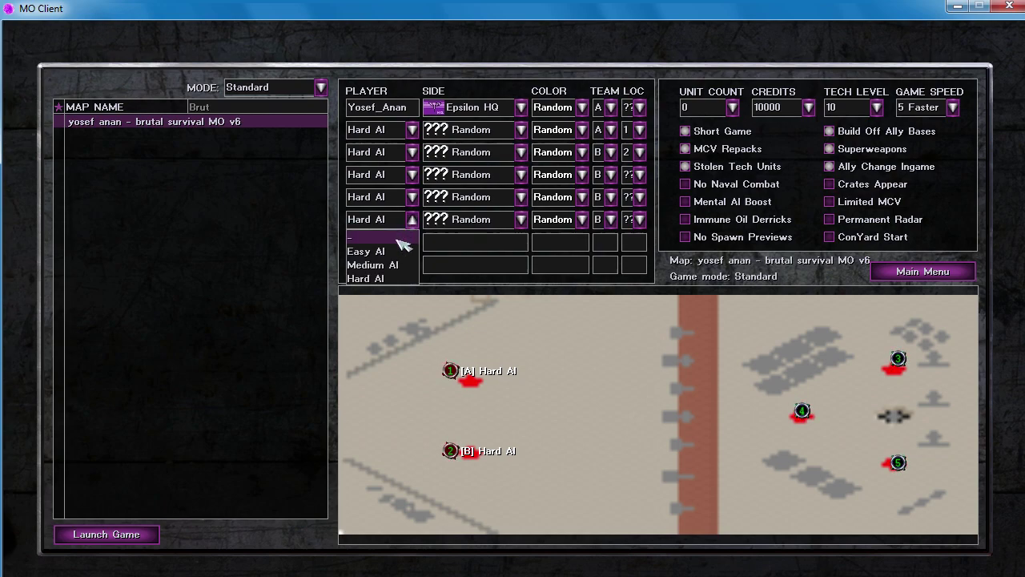
left_click(403, 241)
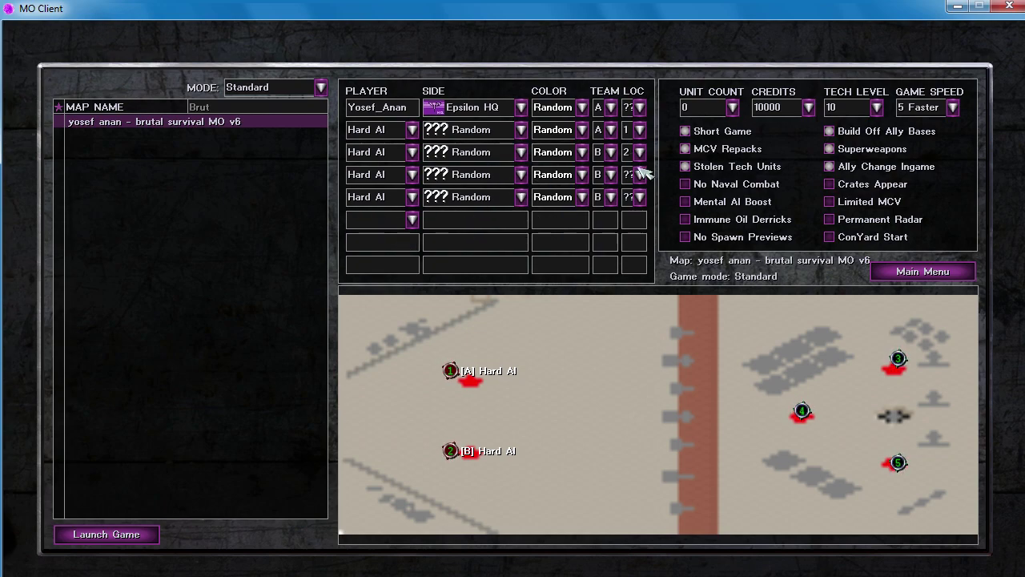
Set the human player's start location to 1 and the first AI's to 2, and make the second AI's location random.
left_click(640, 106)
left_click(634, 137)
left_click(640, 129)
left_click(629, 174)
left_click(640, 152)
left_click(632, 170)
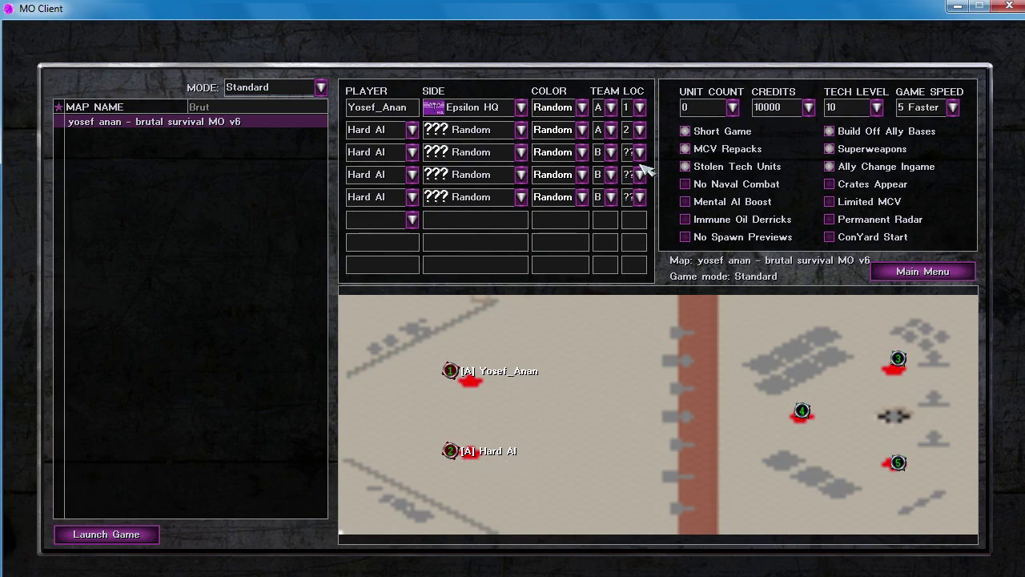
Set the first AI's side to Russia and launch the skirmish game.
left_click(521, 130)
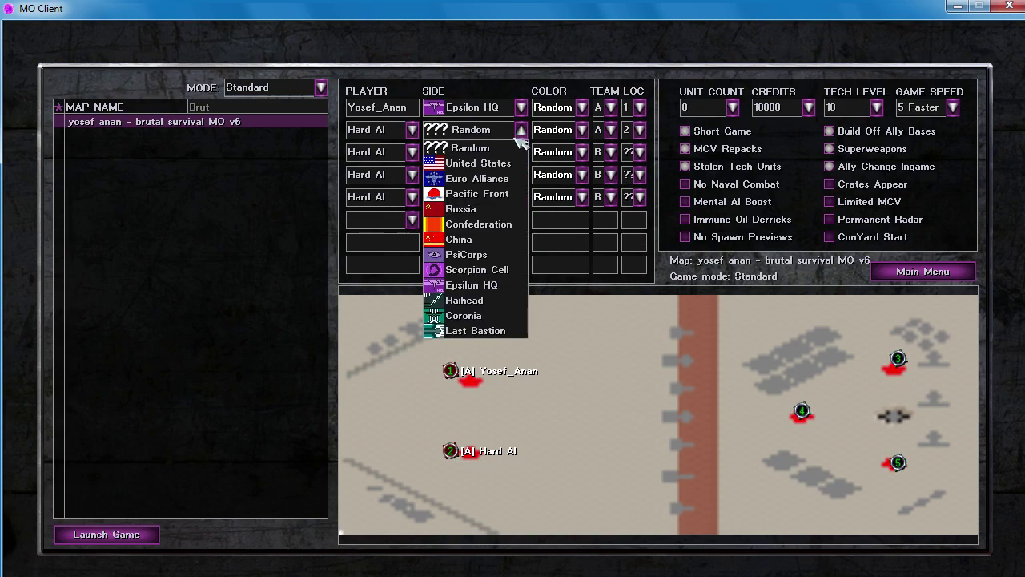
left_click(516, 212)
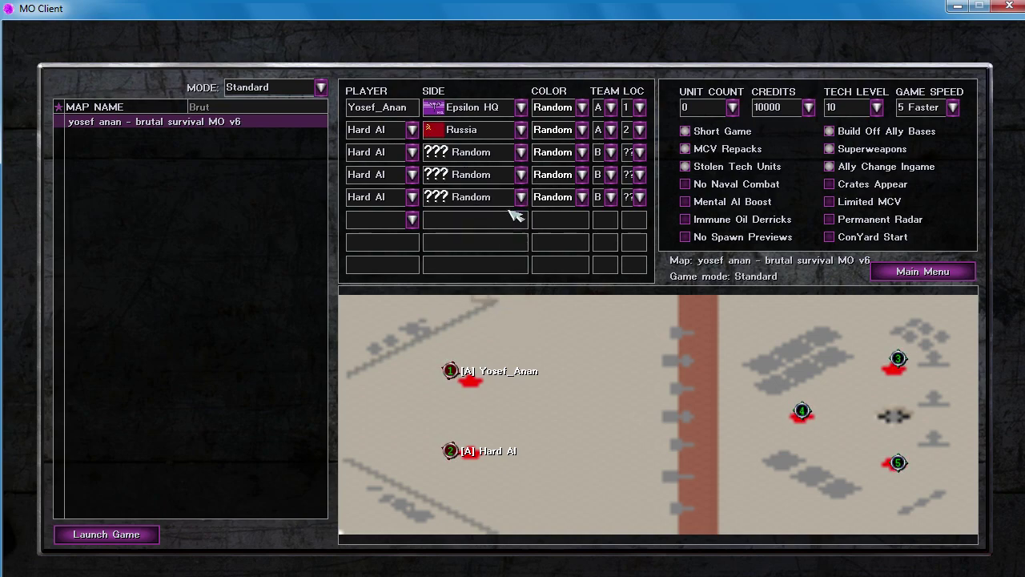
left_click(83, 535)
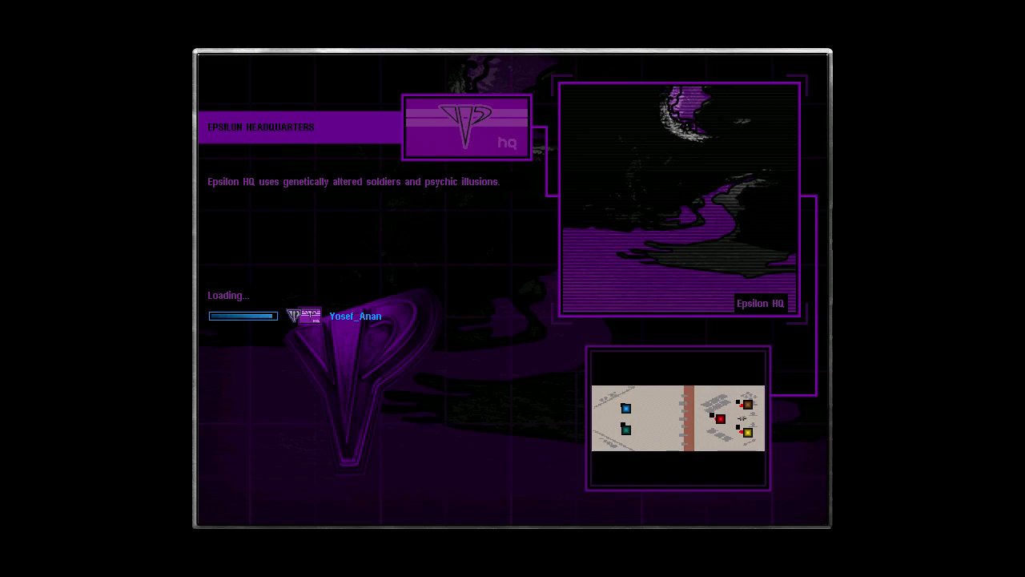
Deploy the construction vehicle, and build a Bio Reactor and a Barracks on the ground behind the Construction Yard.
key("n")
key("d")
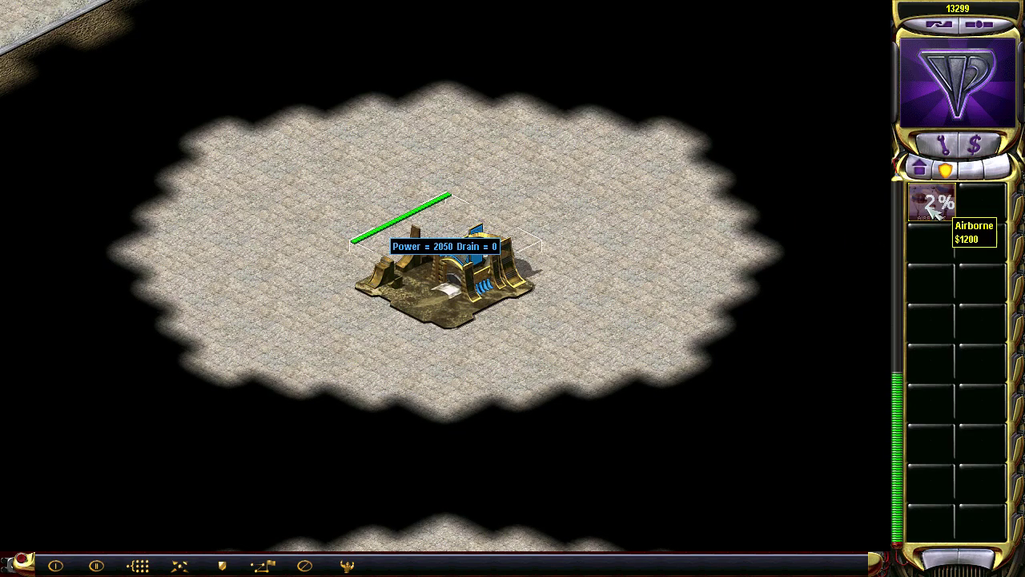
key("q")
left_click(969, 205)
right_click(522, 202)
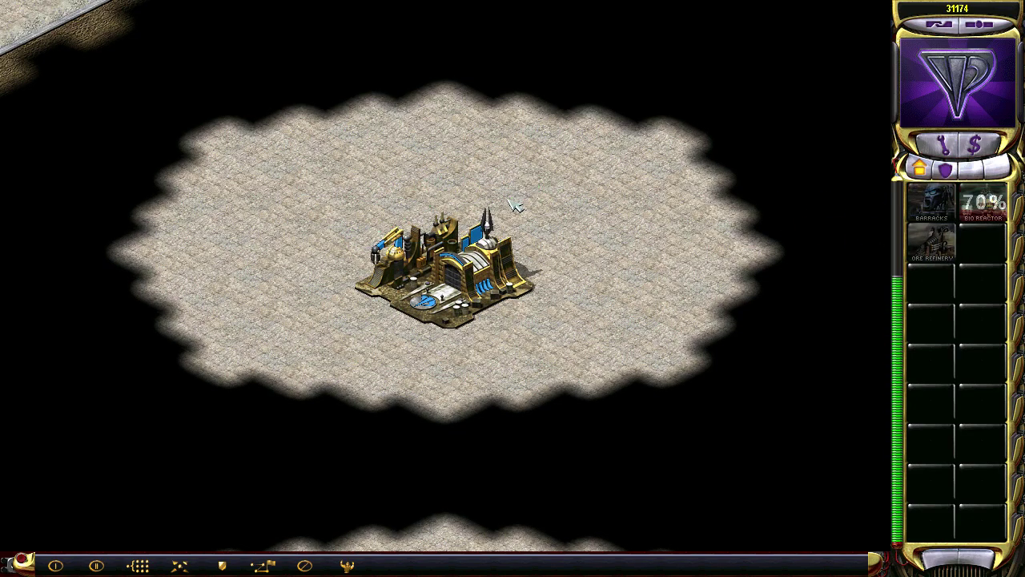
key("q")
left_click(412, 177)
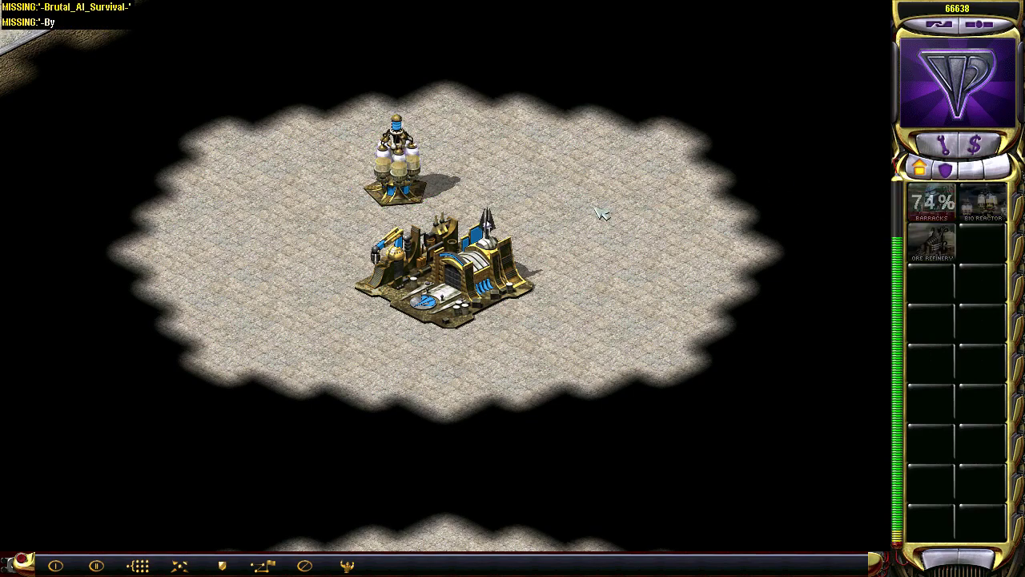
left_click(548, 193)
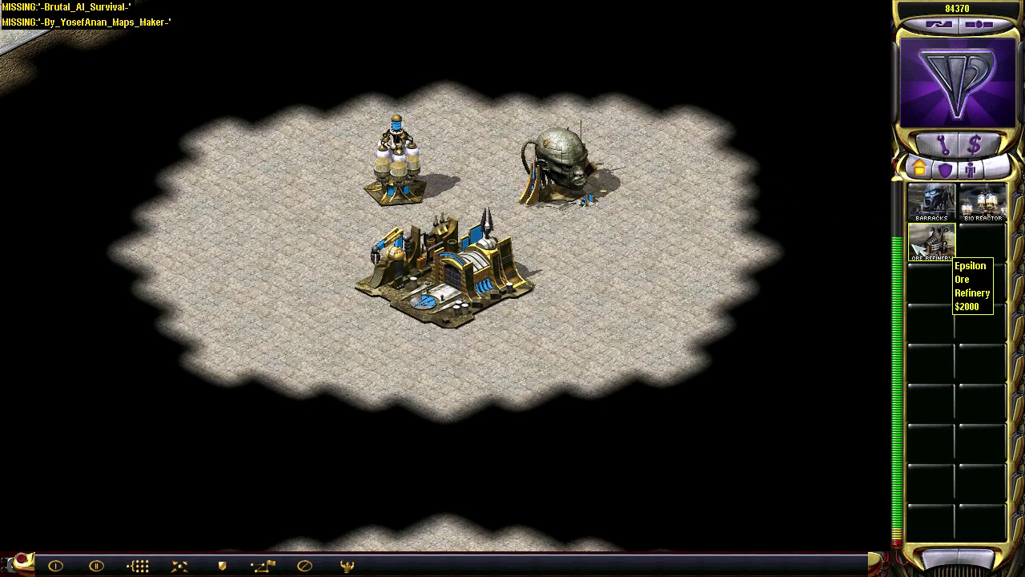
Build a Tank Bunker east of the Construction Yard and an Ore Refinery west of the Bio Reactor.
left_click(933, 242)
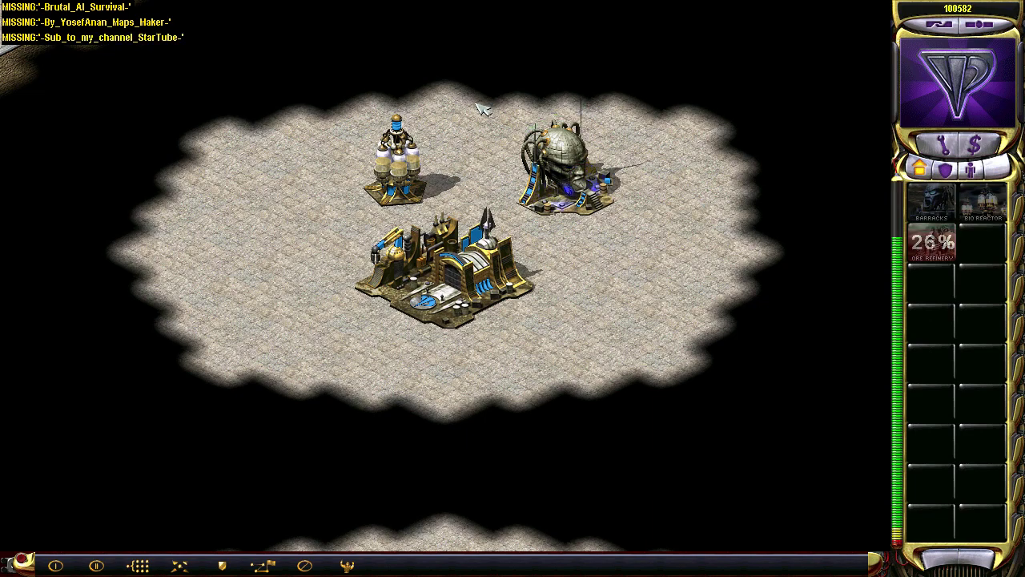
key("w")
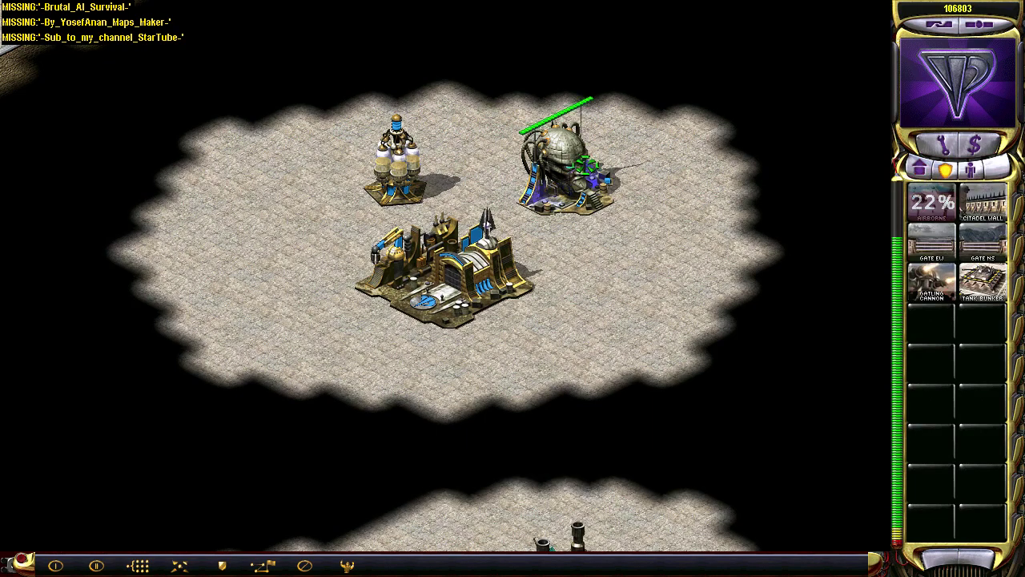
left_click(997, 278)
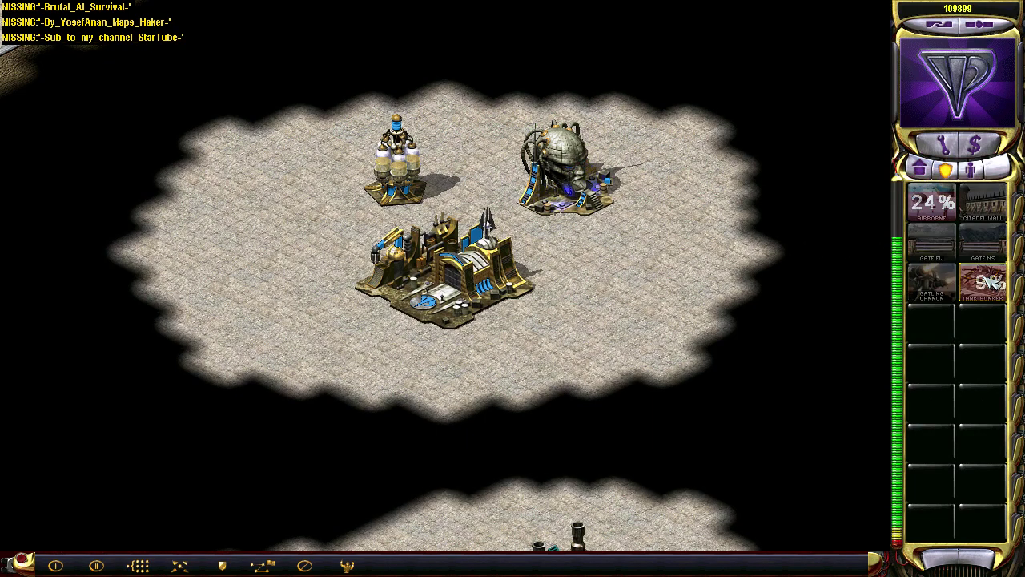
left_click(685, 258)
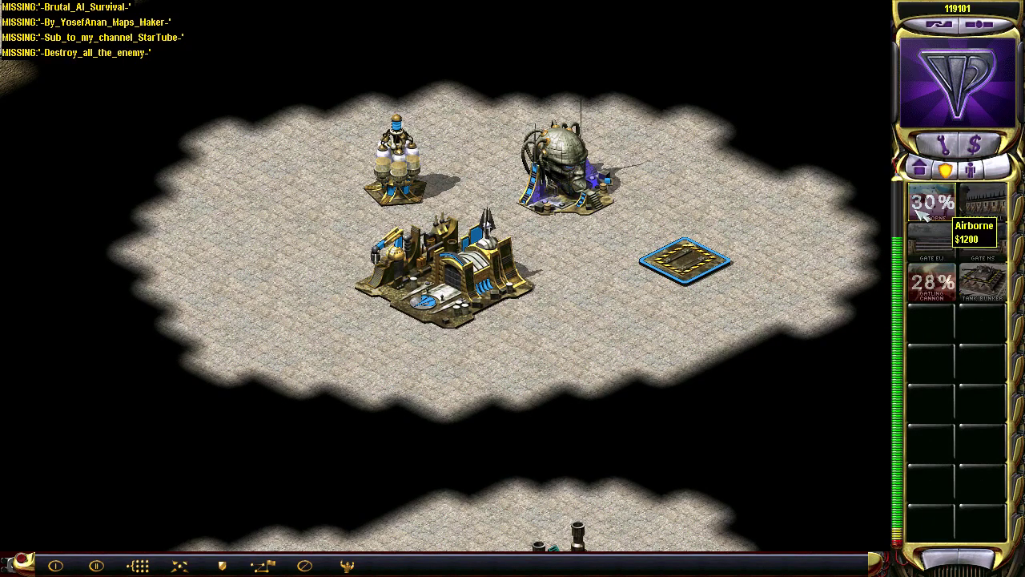
key("q")
left_click(932, 240)
left_click(238, 167)
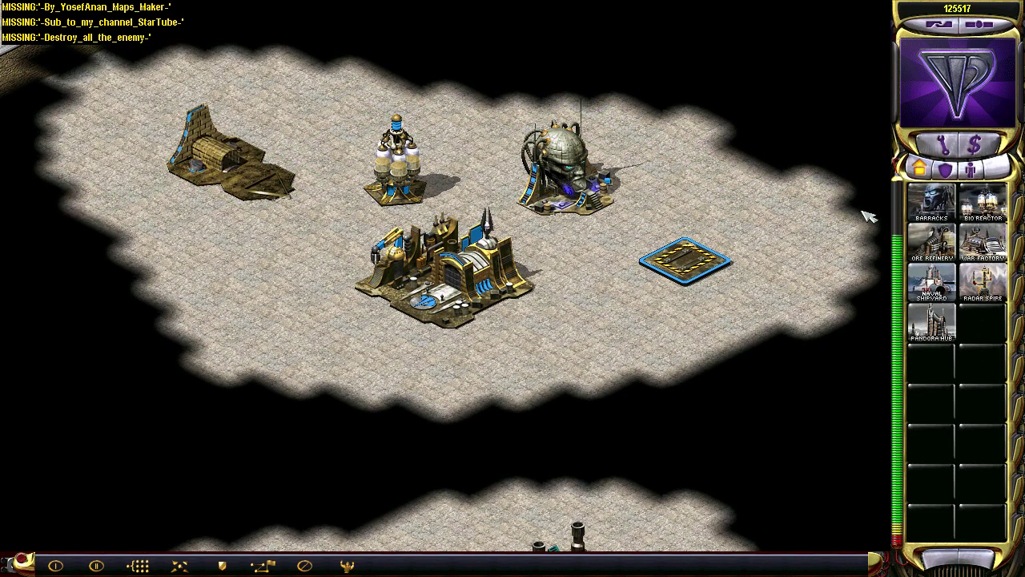
Start building a War Factory and queue Initiates, Archers and Engineers for training.
left_click(969, 241)
left_click(970, 171)
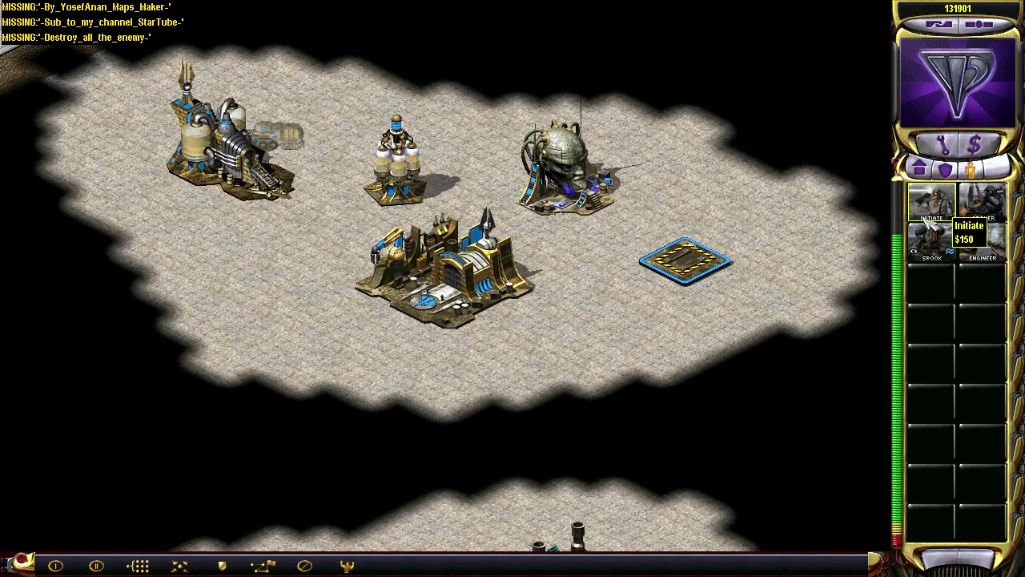
left_click(933, 204)
left_click(933, 204)
left_click(984, 202)
left_click(983, 202)
left_click(983, 202)
left_click(984, 202)
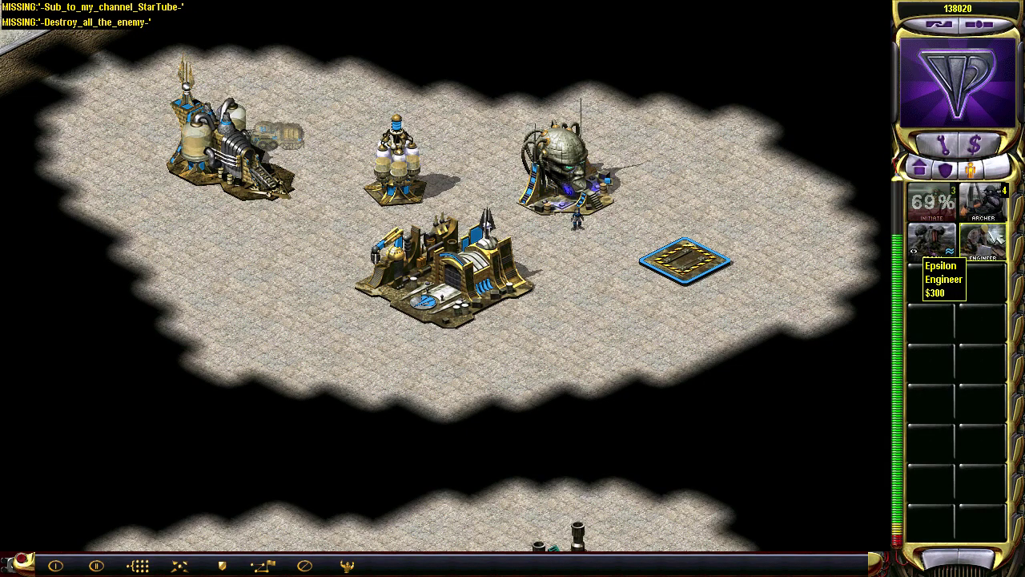
left_click(988, 242)
left_click(988, 243)
Place a Gatling Cannon just behind the Tank Bunker and the War Factory in front of the Ore Refinery.
key("w")
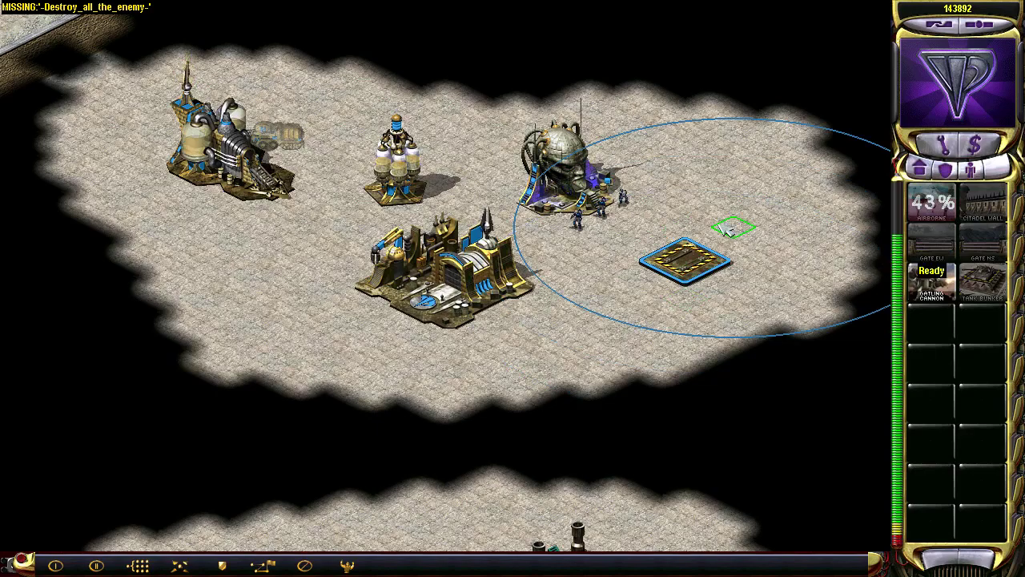
left_click(712, 231)
key("q")
key("q")
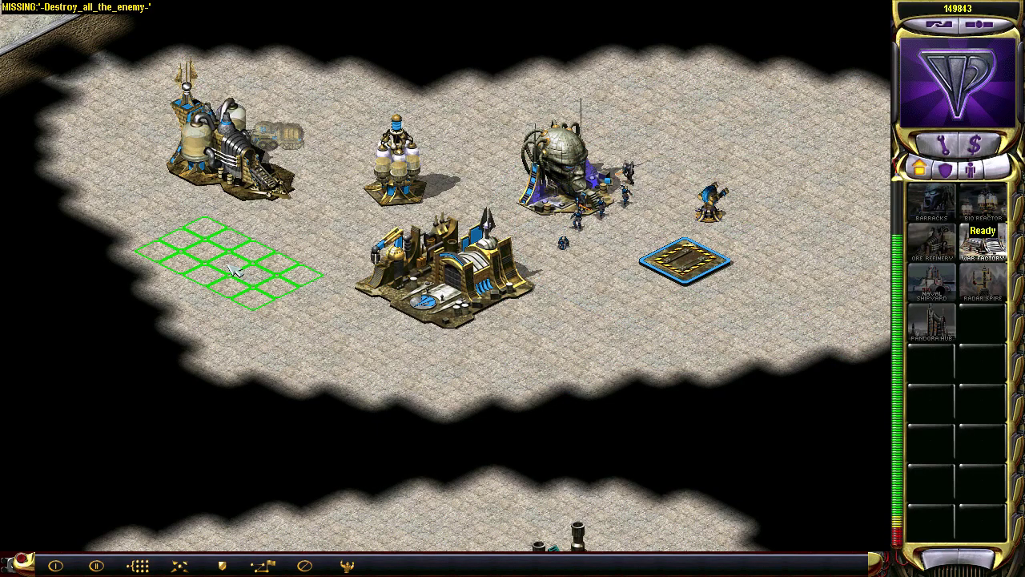
left_click(235, 268)
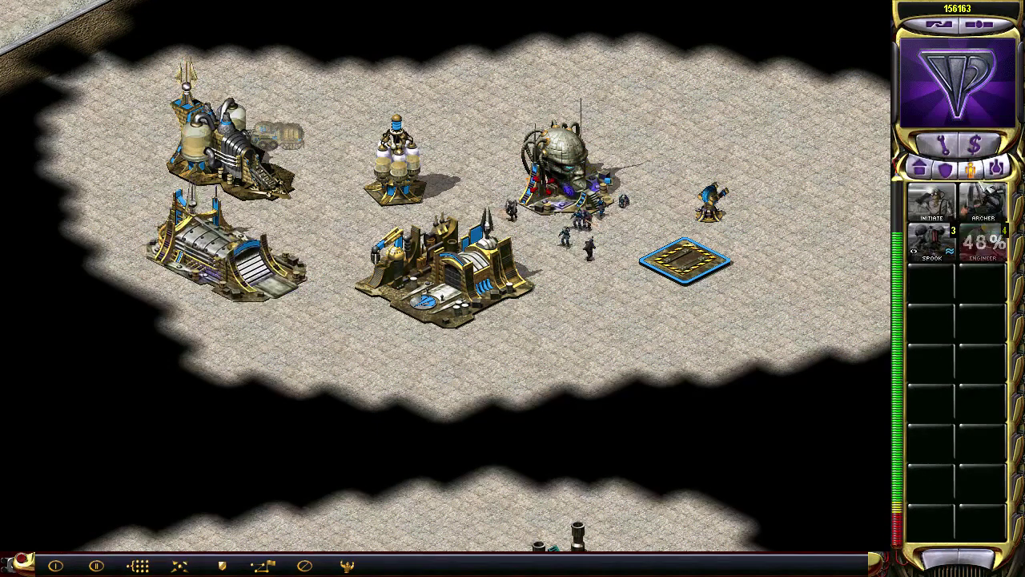
Queue Gatling Tanks at the War Factory and place a Radar Spire between the Ore Refinery and the Bio Reactor.
key("w")
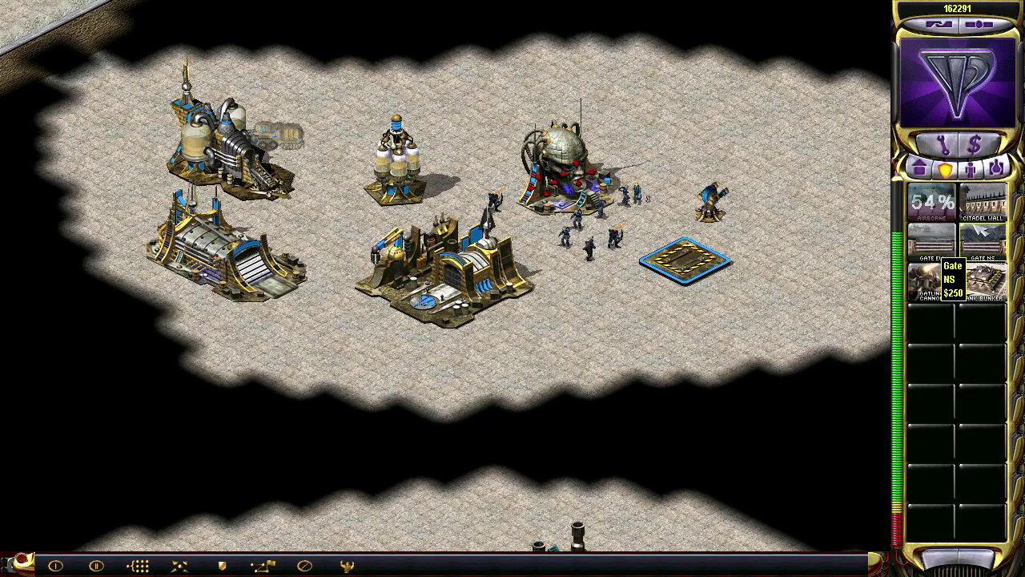
left_click(999, 168)
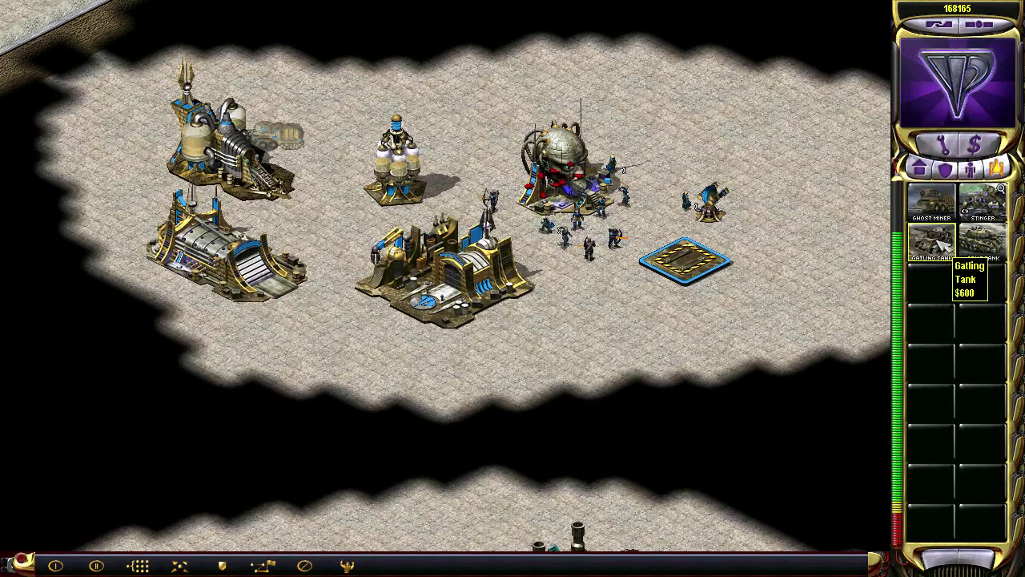
left_click(933, 240)
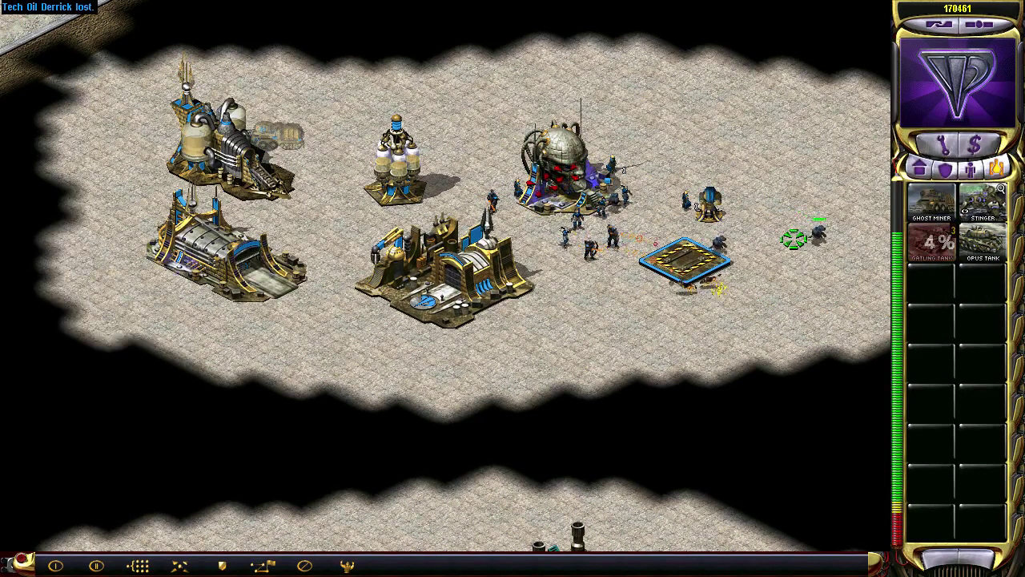
key("q")
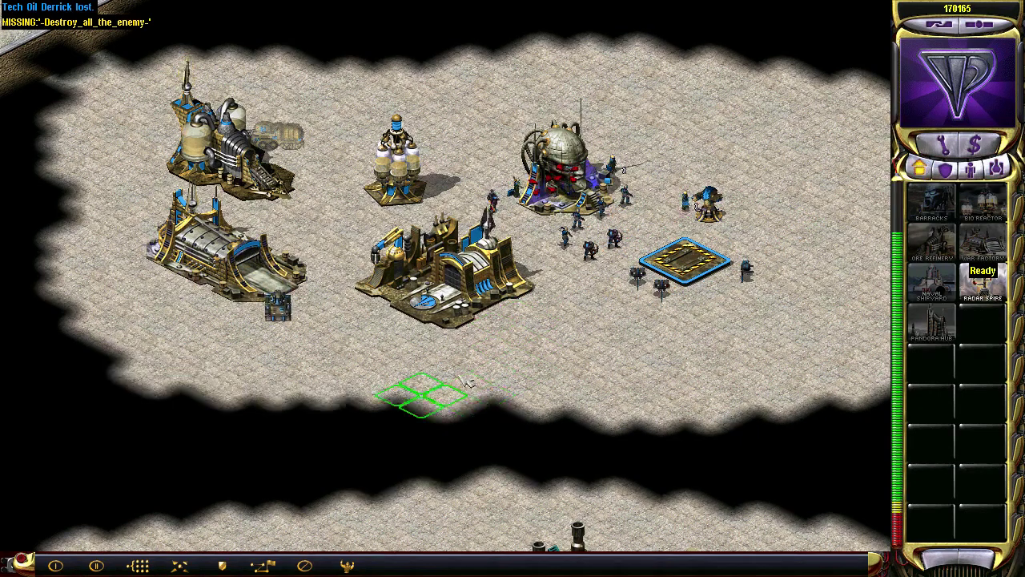
key("w")
left_click(346, 116)
right_click_drag(471, 157, 521, 164)
right_click_drag(571, 225, 442, 157)
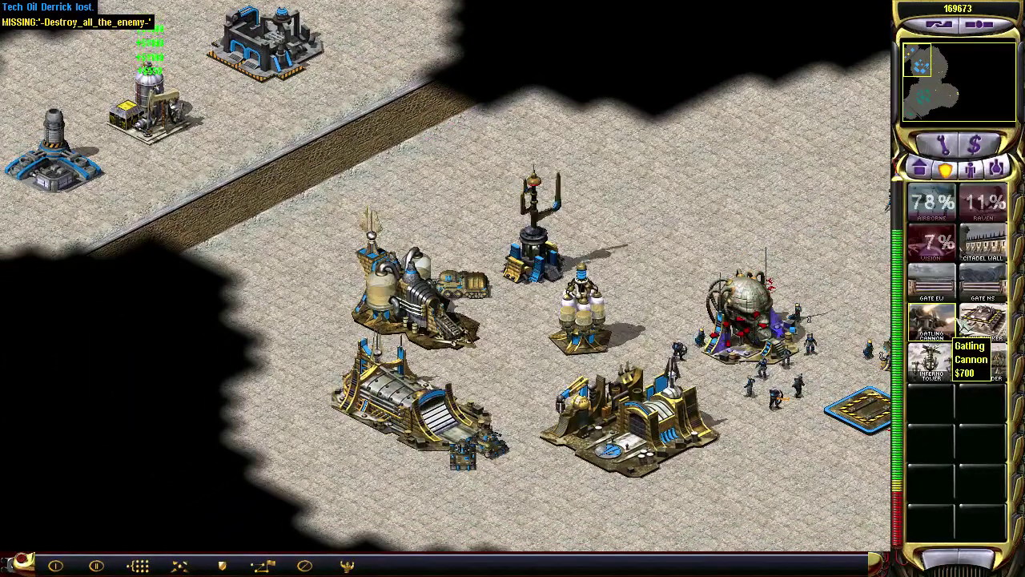
Queue an Epsilon MCV, three Opus Tanks, two Drillers and four Invaders for production.
left_click(997, 169)
left_click(985, 279)
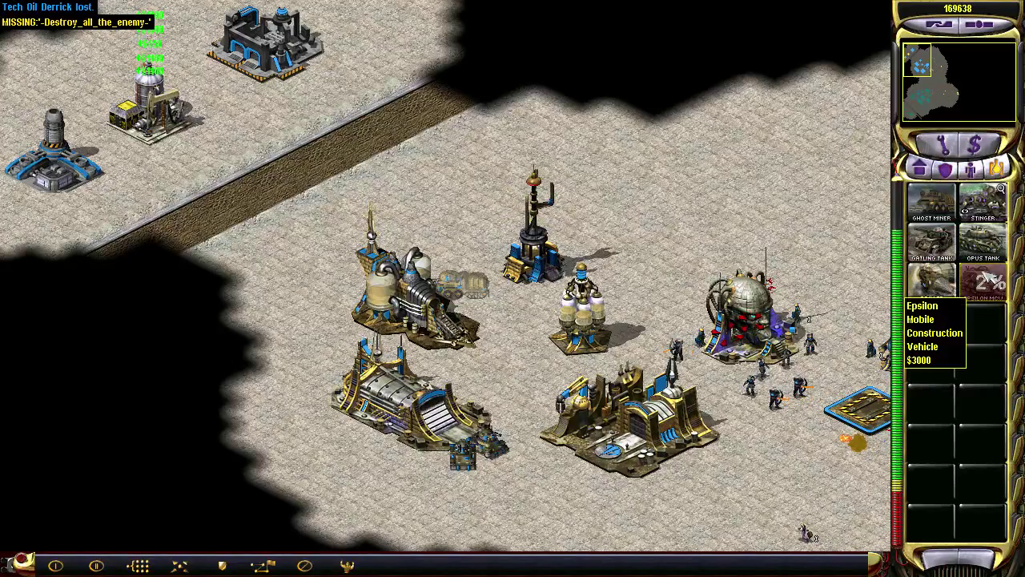
triple_click(984, 247)
double_click(944, 282)
left_click(944, 320)
left_click(945, 321)
left_click(945, 321)
left_click(947, 322)
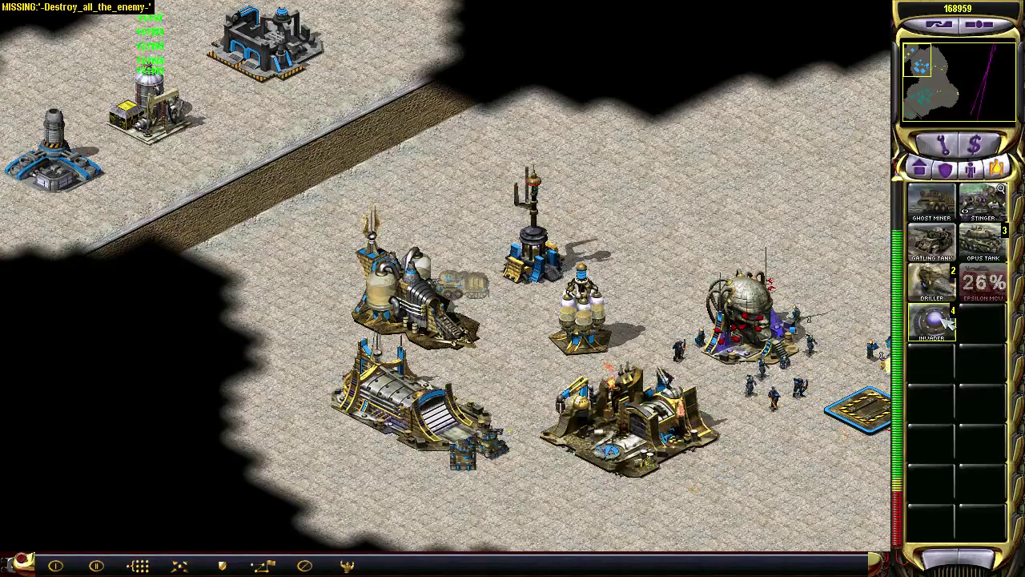
Repair the Construction Yard and send the Gatling Tanks toward the attackers in front of the Tank Bunker.
right_click_drag(721, 321, 757, 348)
left_click(938, 149)
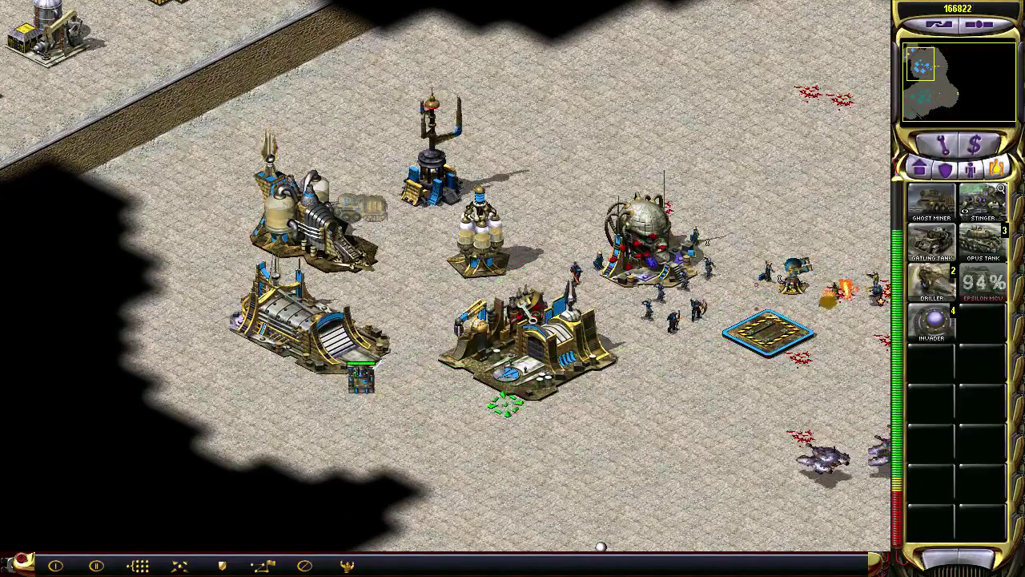
left_click(699, 366)
right_click(695, 366)
Drop the Airborne troops beside the Tech Oil Derrick across the wall.
key("w")
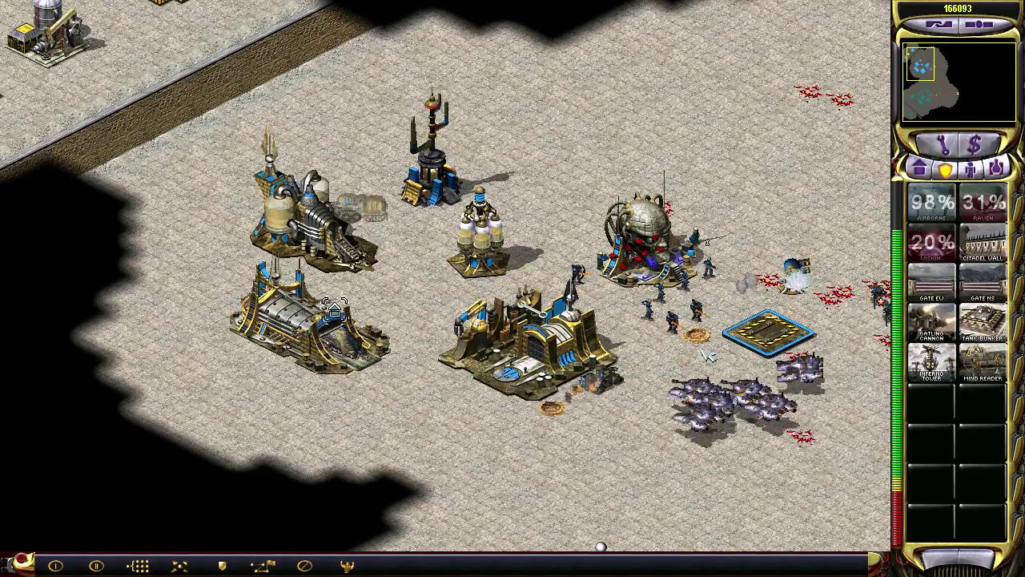
left_click(943, 207)
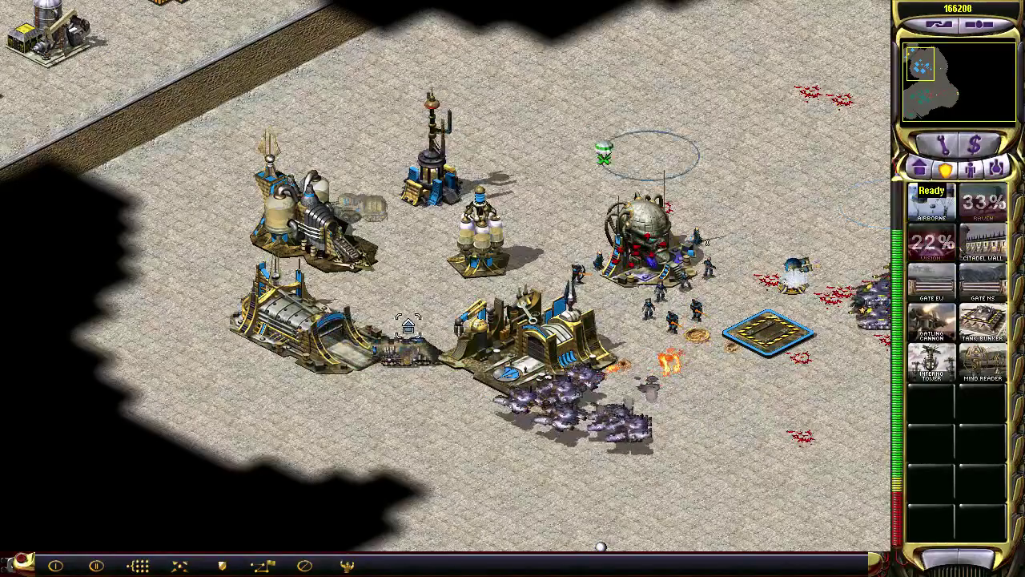
left_click(108, 31)
right_click_drag(289, 165, 409, 237)
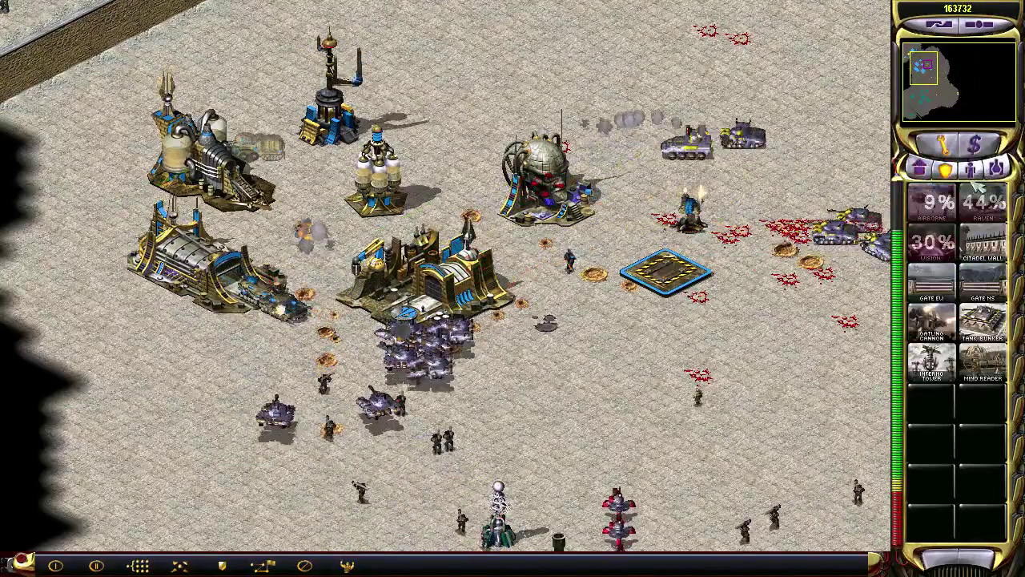
Build a Mind Reader and place it between the Construction Yard and the Tank Bunker.
left_click(971, 366)
right_click(745, 322)
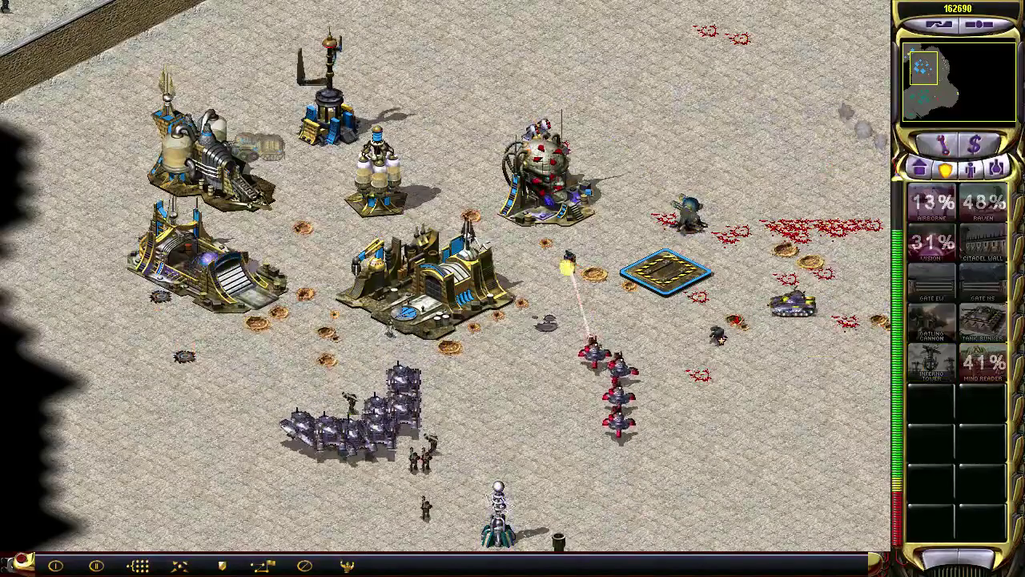
key("z")
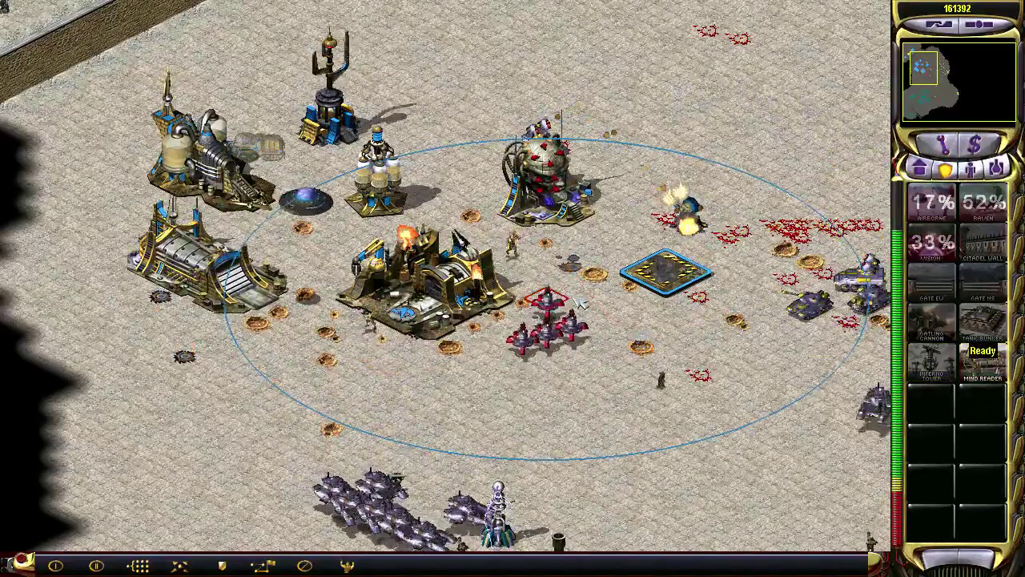
left_click(591, 319)
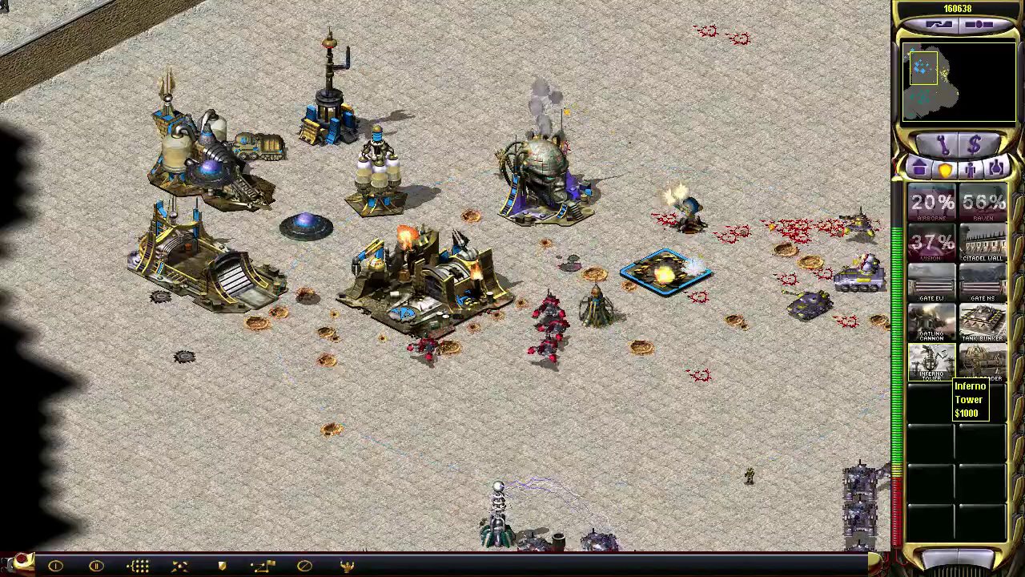
Start building a Gatling Cannon and send the Invaders to defend the area beside the Mind Reader.
left_click(932, 322)
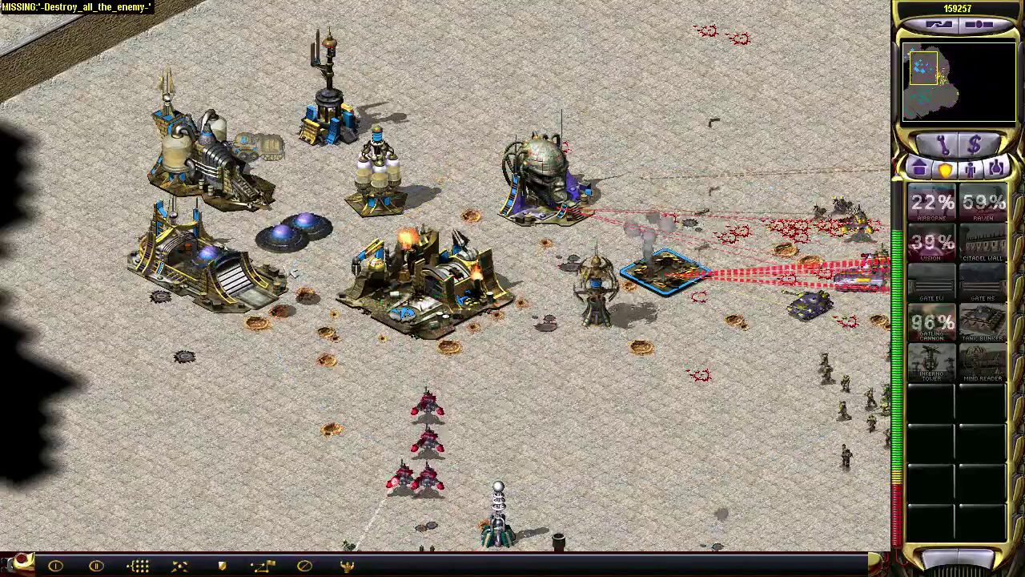
left_click_drag(338, 297, 209, 91)
left_click(597, 355)
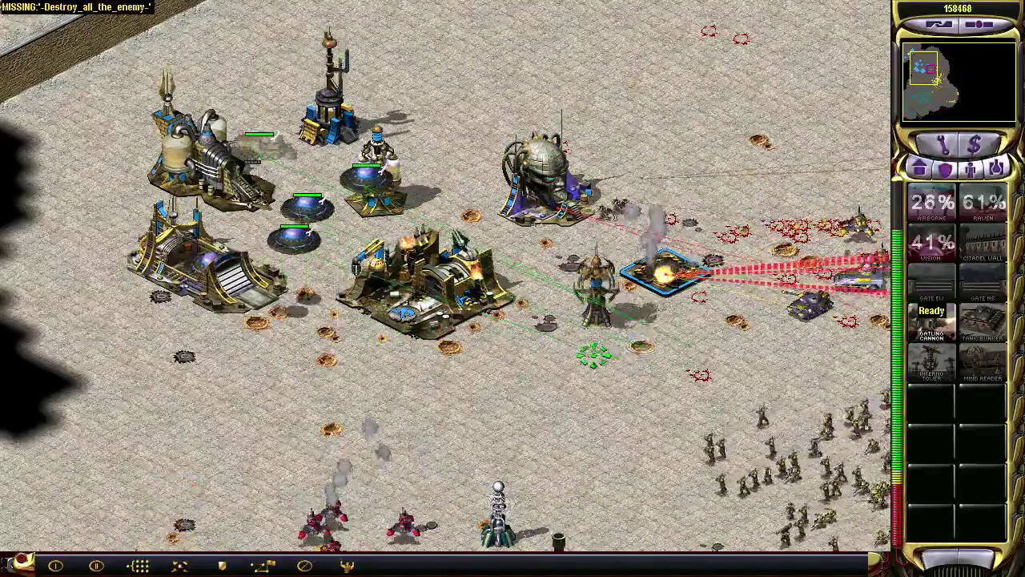
right_click(595, 355)
key("q")
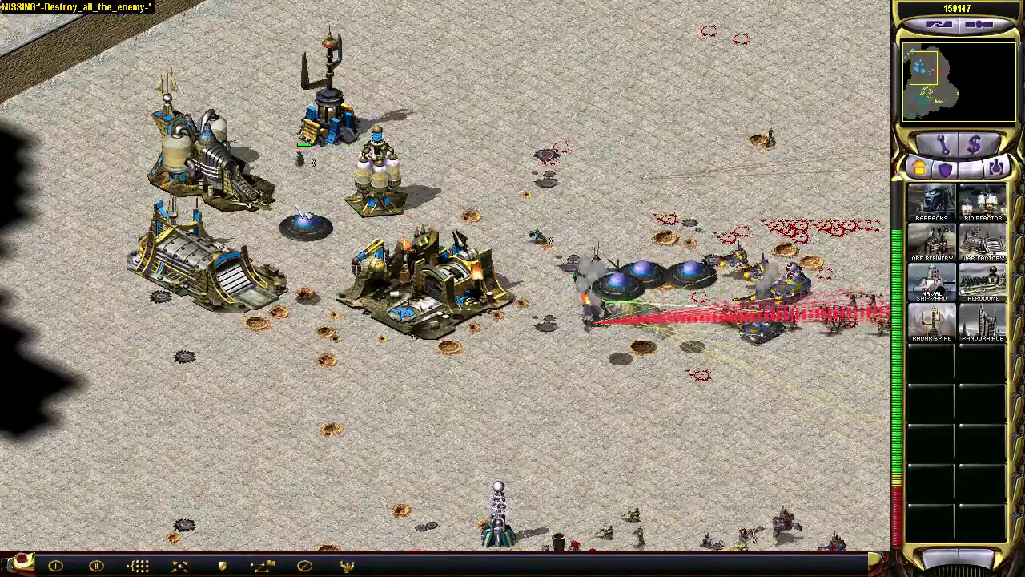
left_click(409, 207)
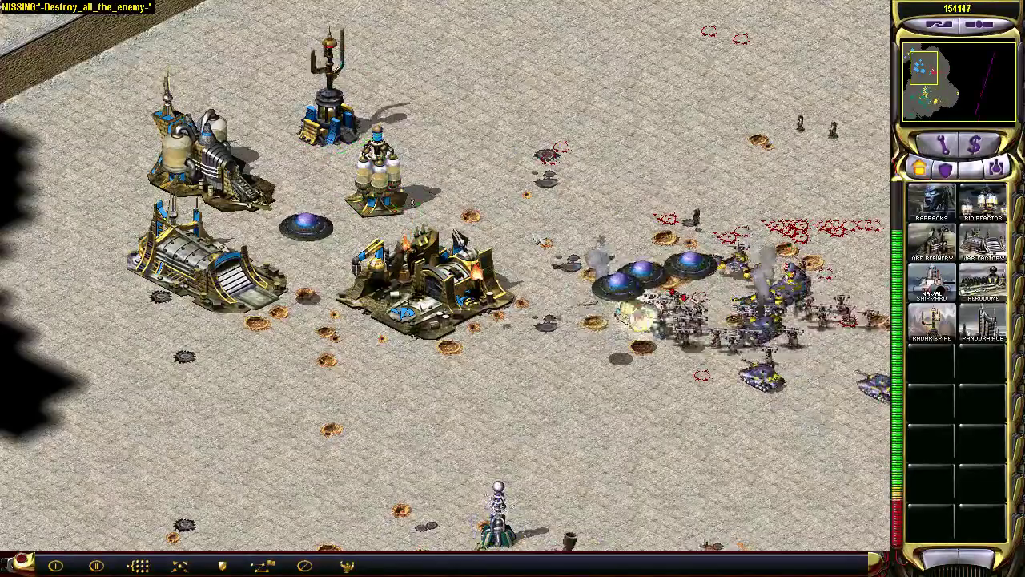
Select the airborne infantry around the oil derrick and order them toward the wall.
right_click_drag(575, 248, 537, 215)
right_click_drag(450, 81, 431, 57)
left_click_drag(431, 57, 351, 176)
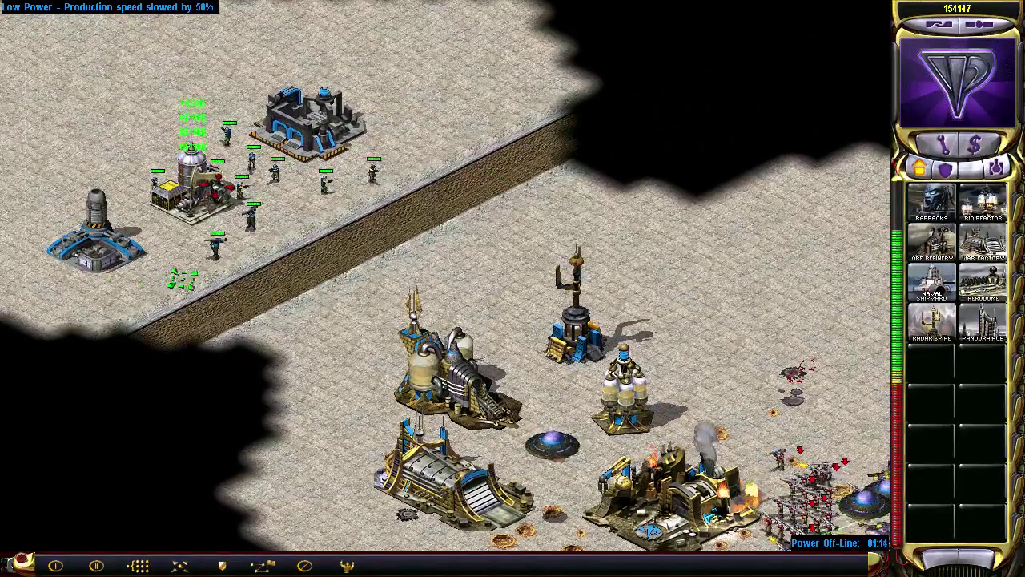
right_click_drag(381, 262, 463, 344)
key("w")
right_click_drag(458, 385, 472, 372)
right_click_drag(504, 337, 589, 264)
right_click_drag(567, 314, 497, 264)
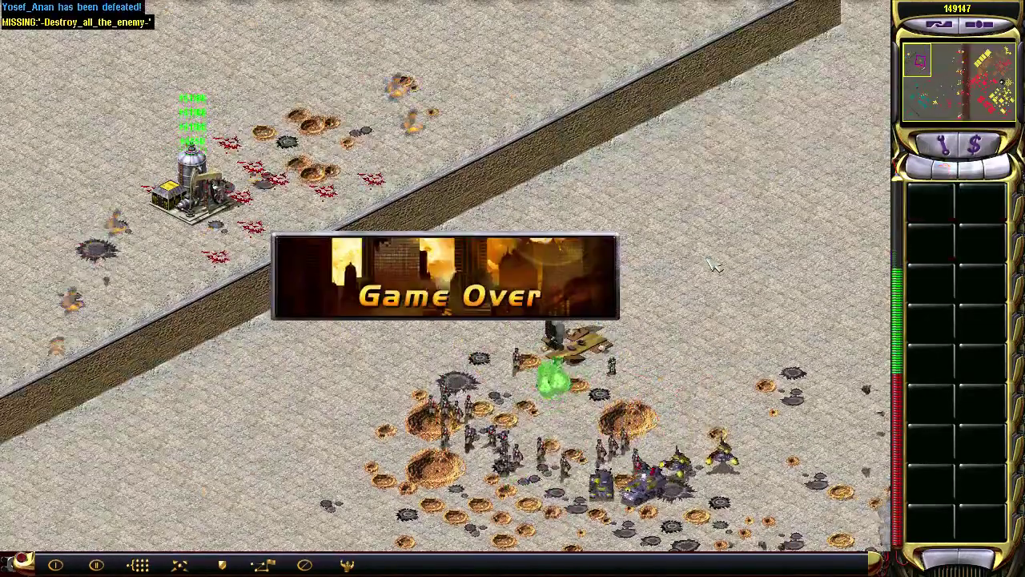
right_click_drag(694, 282, 700, 311)
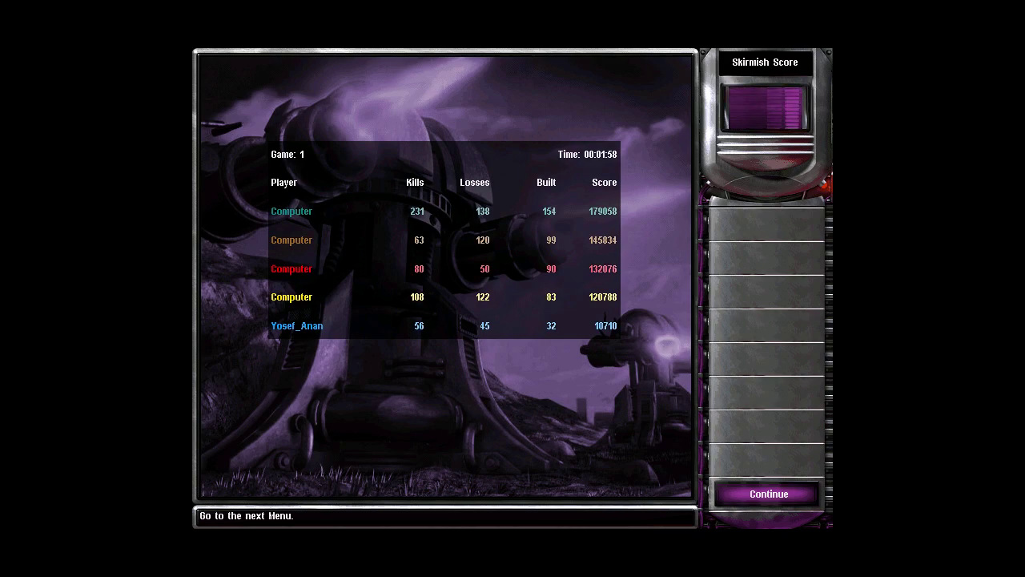
Leave the skirmish score screen, minimize the game client and open the Mental Omega Custom maps folder.
key("Return")
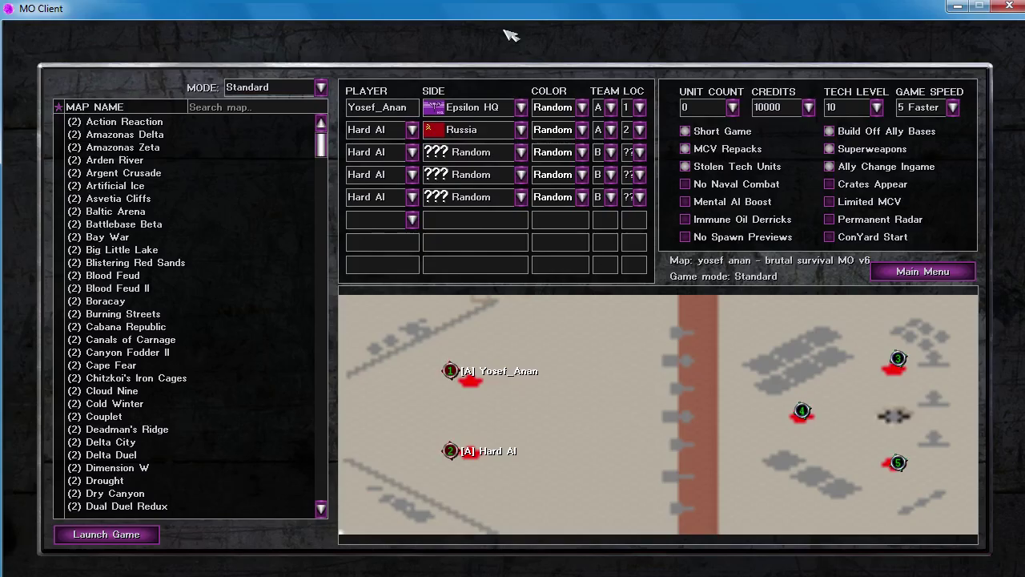
left_click(957, 7)
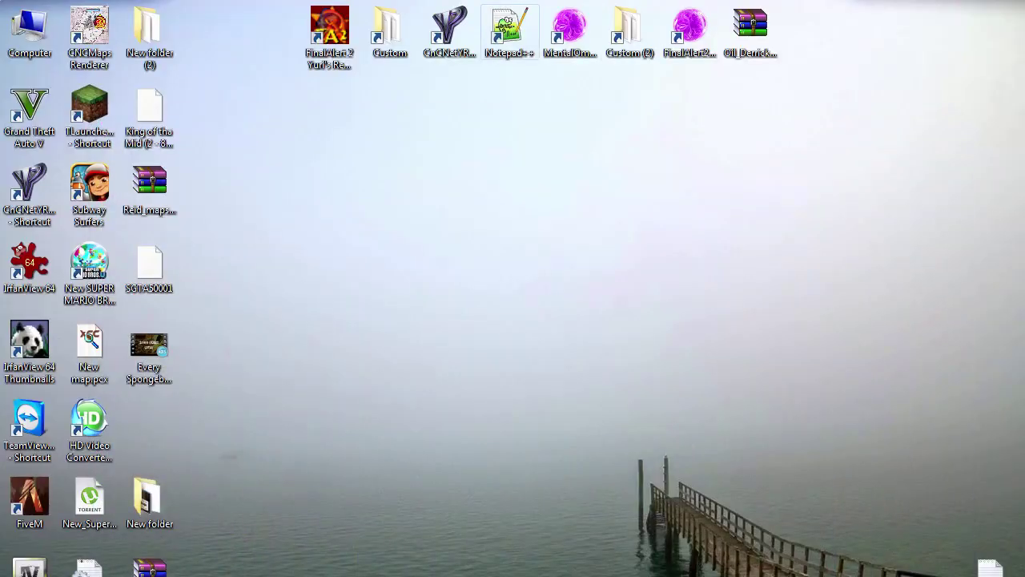
double_click(390, 36)
left_click(870, 6)
double_click(630, 30)
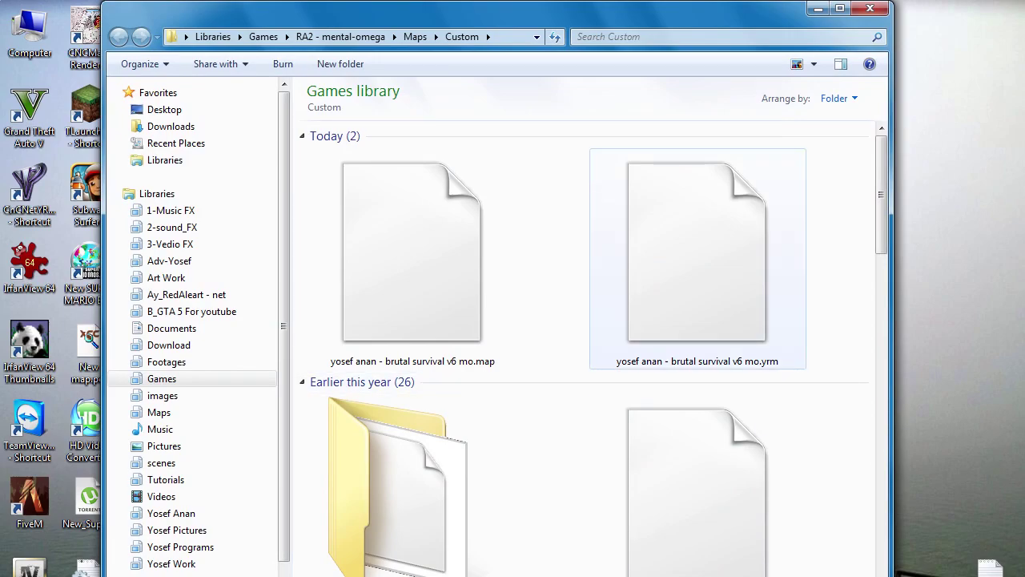
Open the brutal survival v6 mo.map file in Notepad++ at its header section.
right_click(431, 272)
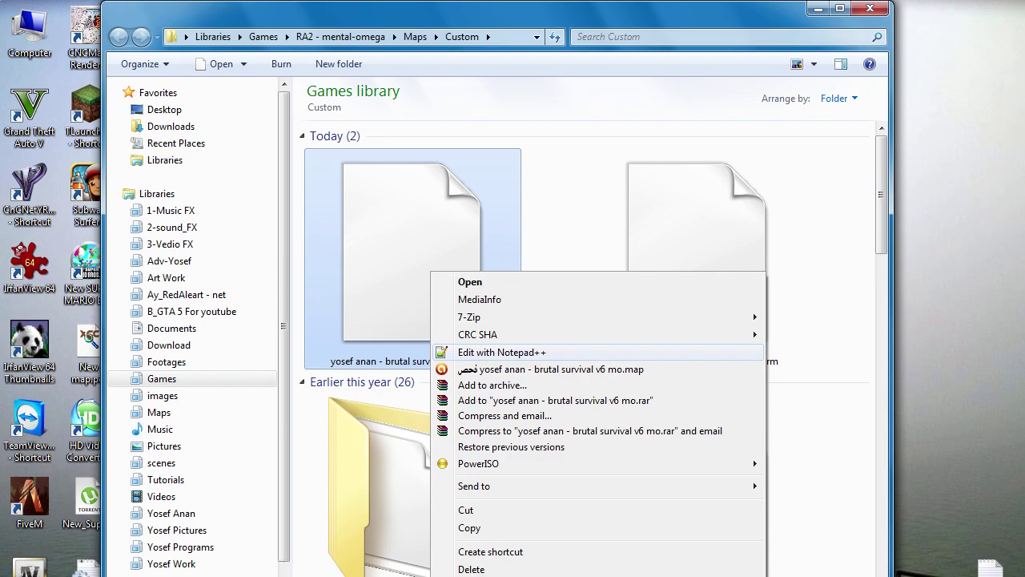
left_click(501, 352)
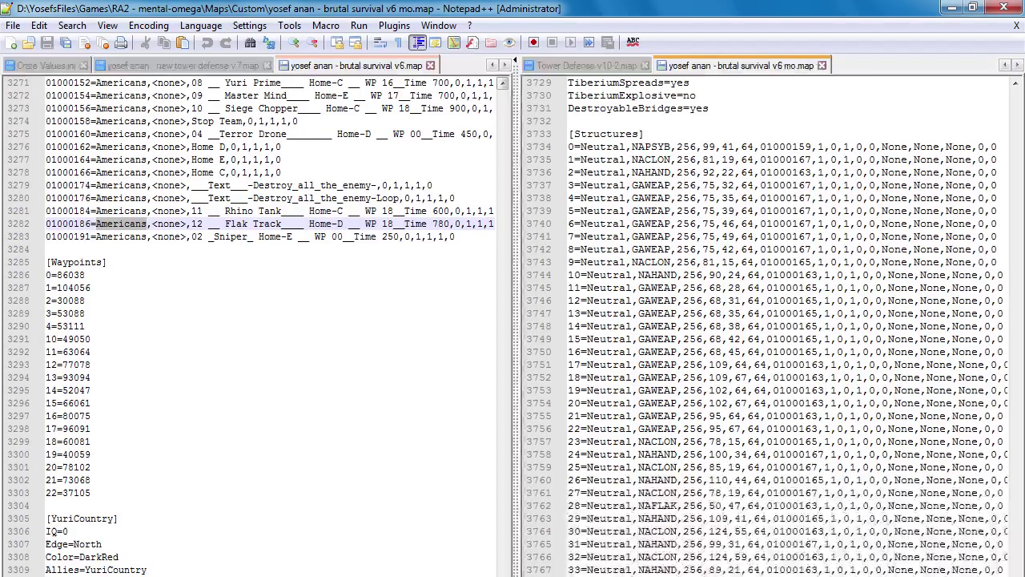
left_click_drag(1015, 572, 1015, 96)
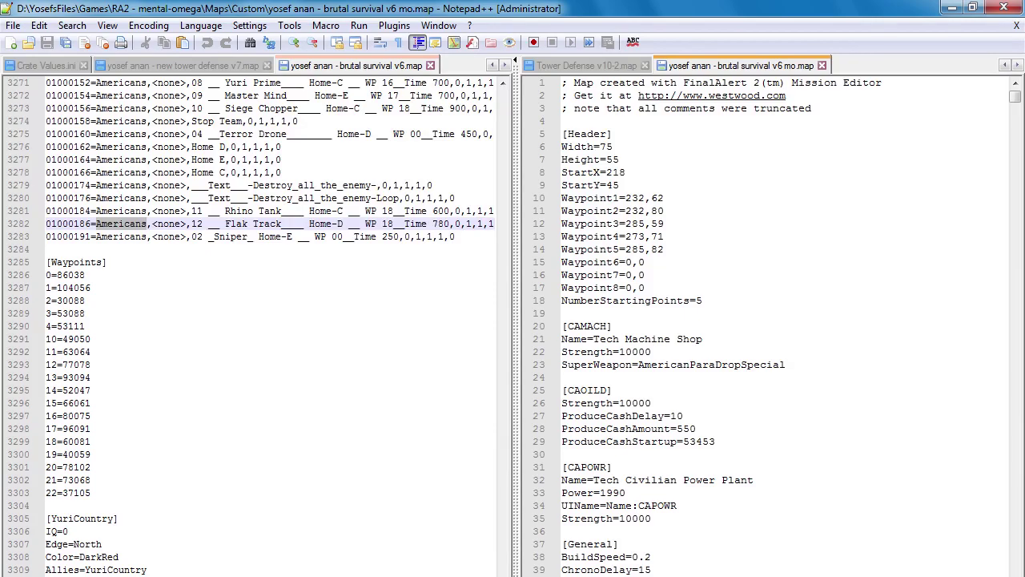
Search Tower Defense v10-2.map for "Spy" and copy the Radar=yes and SpySat=yes lines from its [GAPILE] section.
left_click(587, 66)
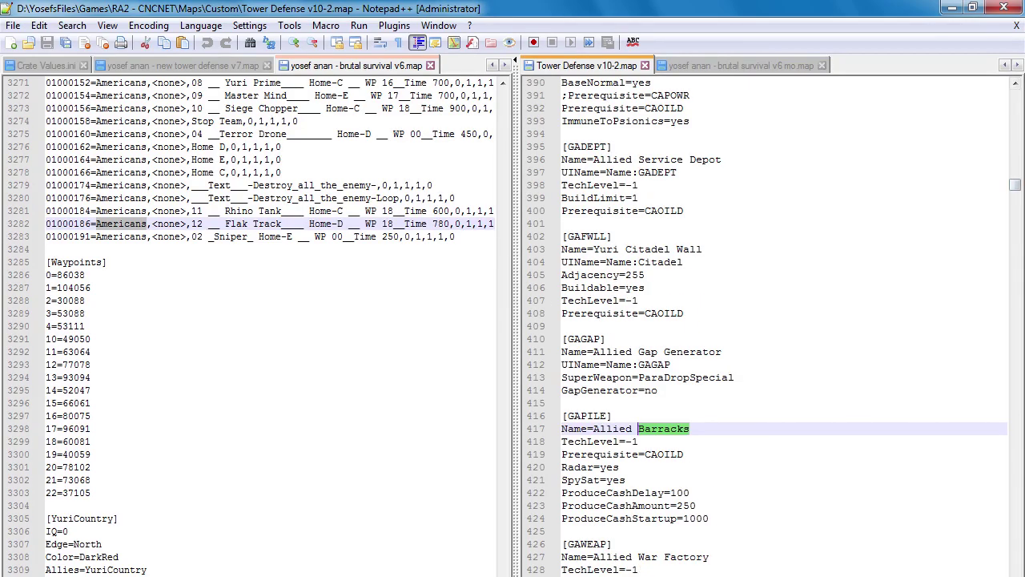
left_click(562, 134)
key("ctrl+f")
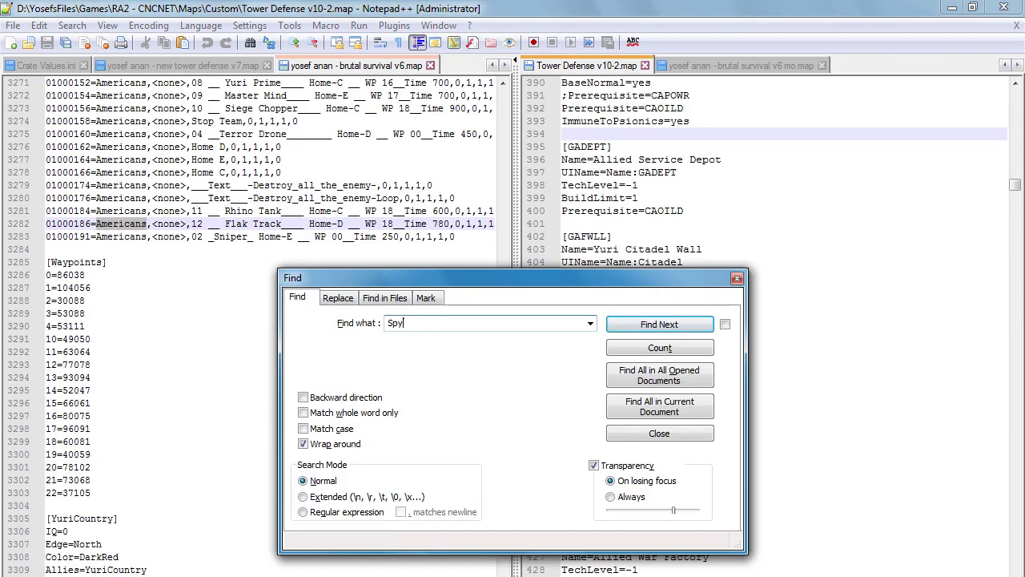
left_click(660, 325)
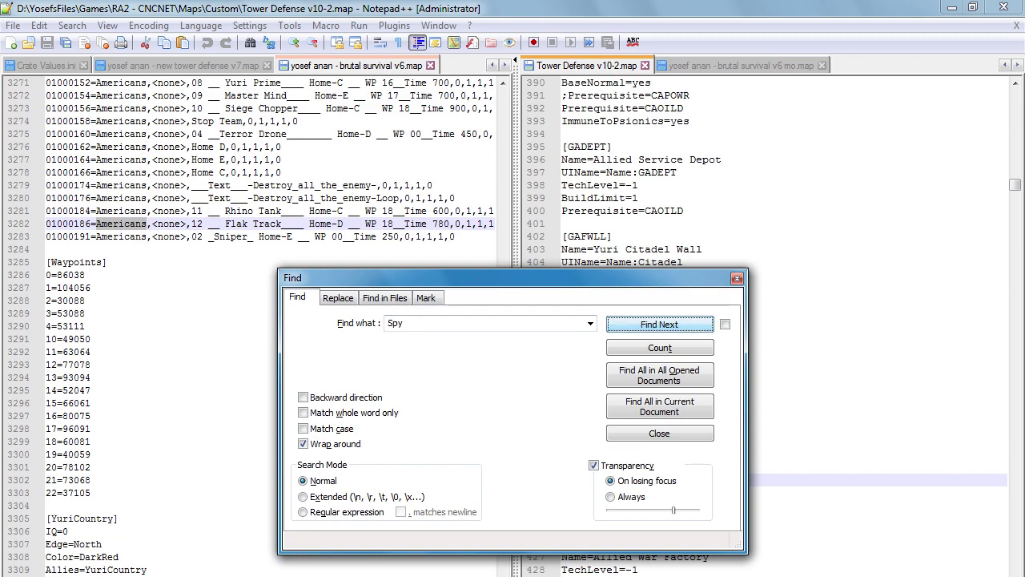
key("Escape")
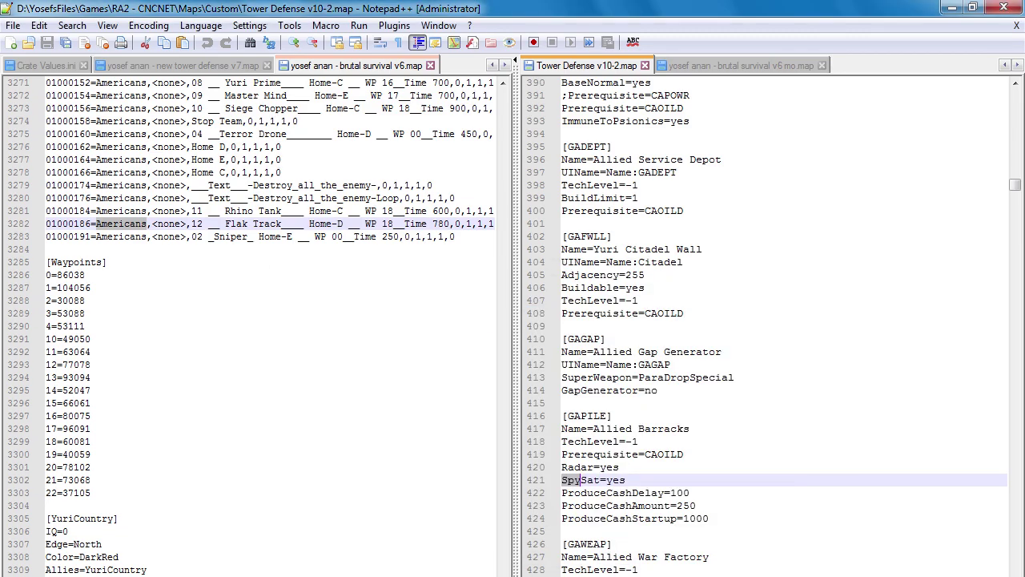
left_click_drag(626, 480, 567, 467)
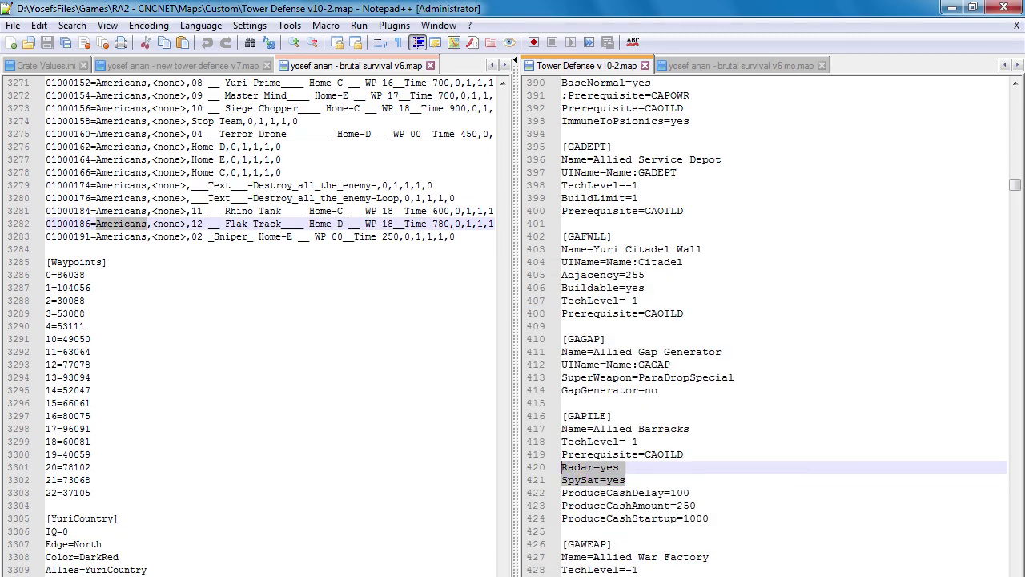
Add the lines Radar=yes and SpySat=yes at the end of the [CAMACH] section in brutal survival v6 mo.map.
key("ctrl+Tab")
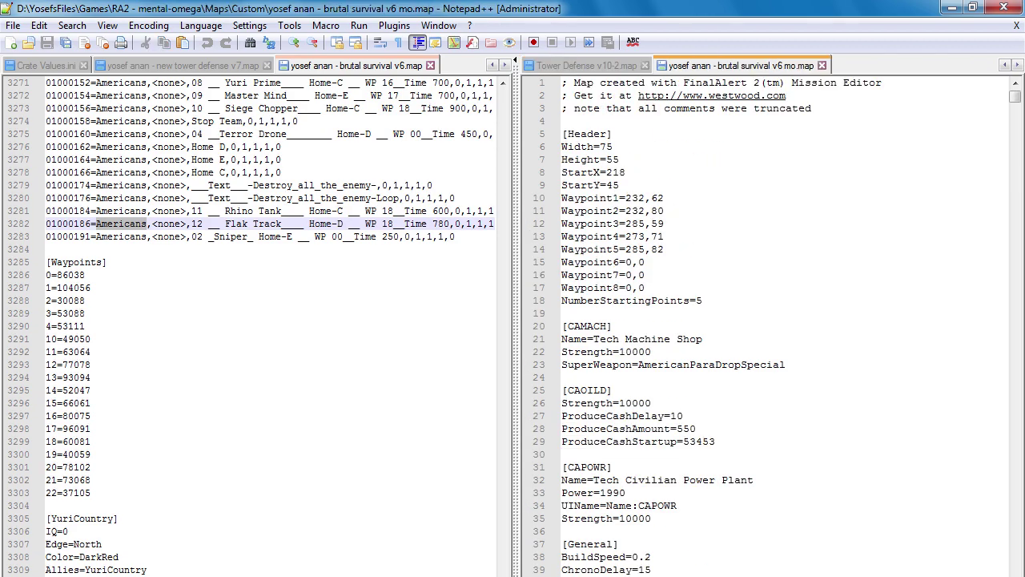
left_click(563, 378)
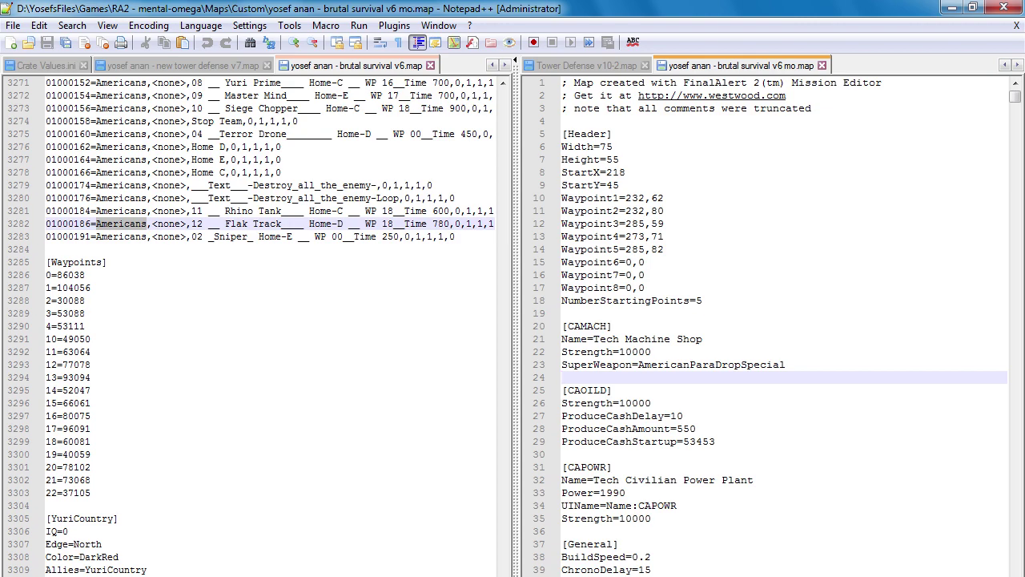
type("Radar=yes SpySat=yes")
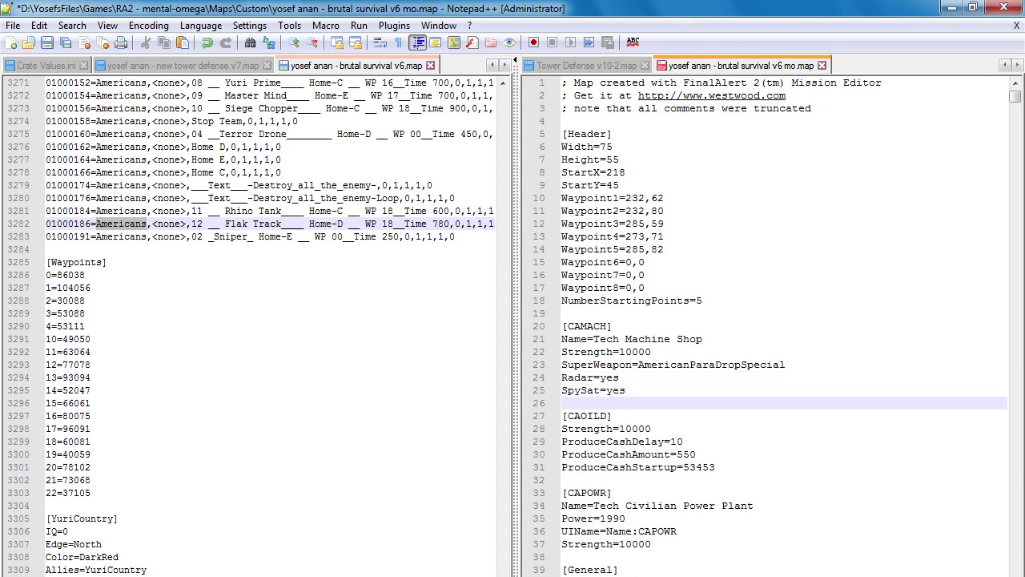
Add Radar=yes and SpySat=yes at the end of the [CAOILD] section and save the map file.
left_click(563, 480)
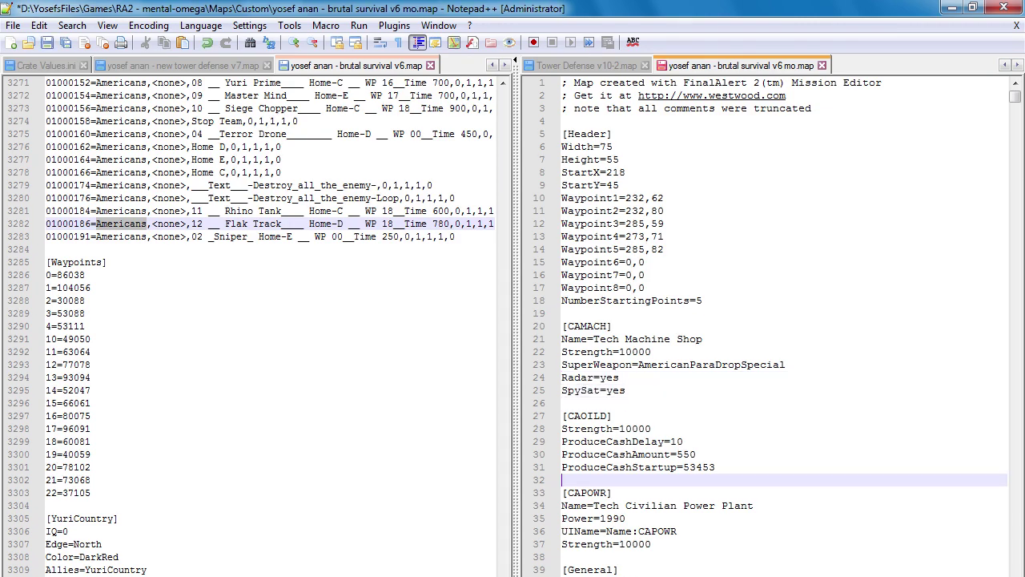
type("Radar=yes SpySat=yes")
left_click(563, 576)
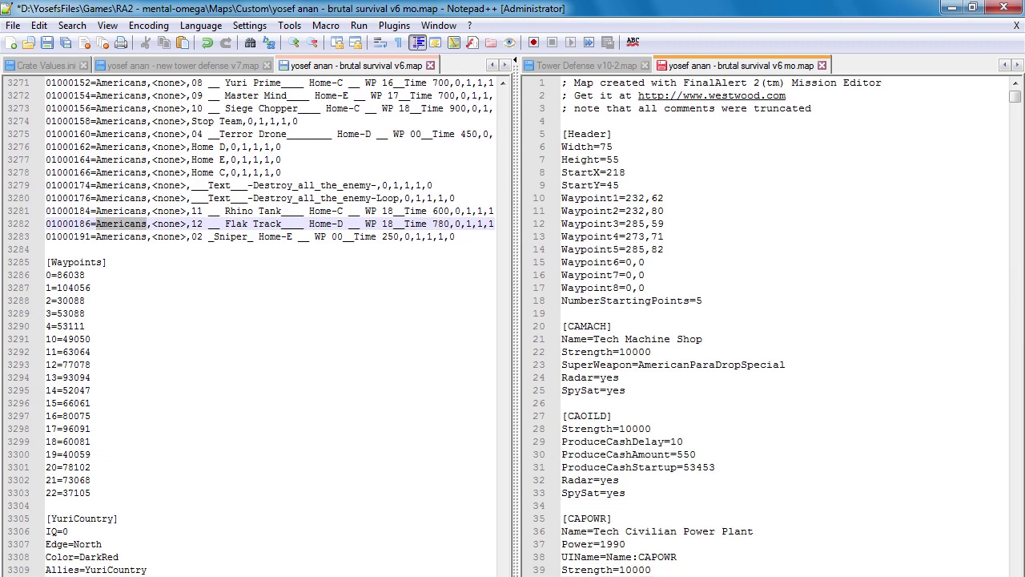
key("ctrl+s")
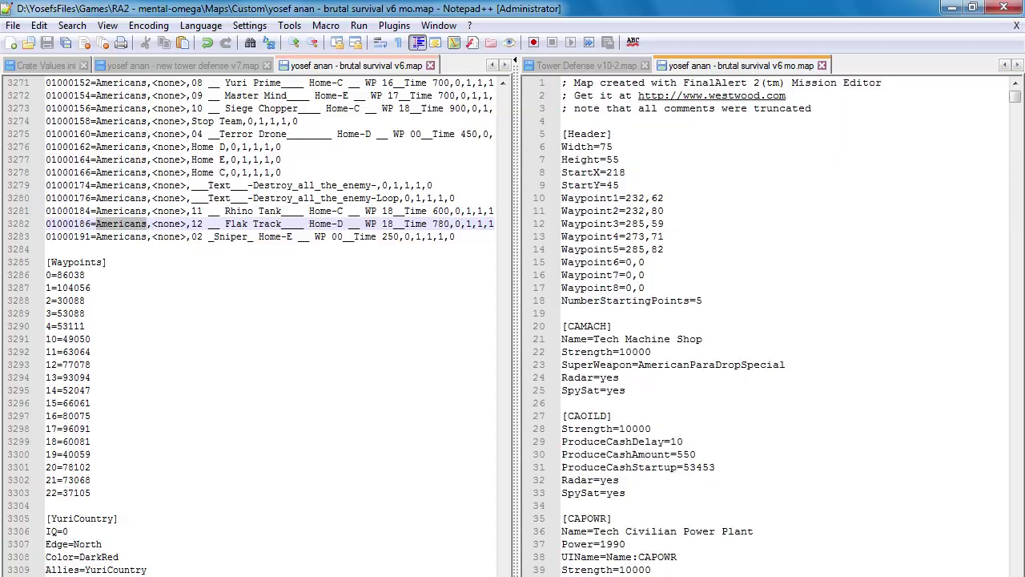
Switch to MO Client, launch the skirmish on the edited map and deploy the construction vehicle.
key("alt+Tab")
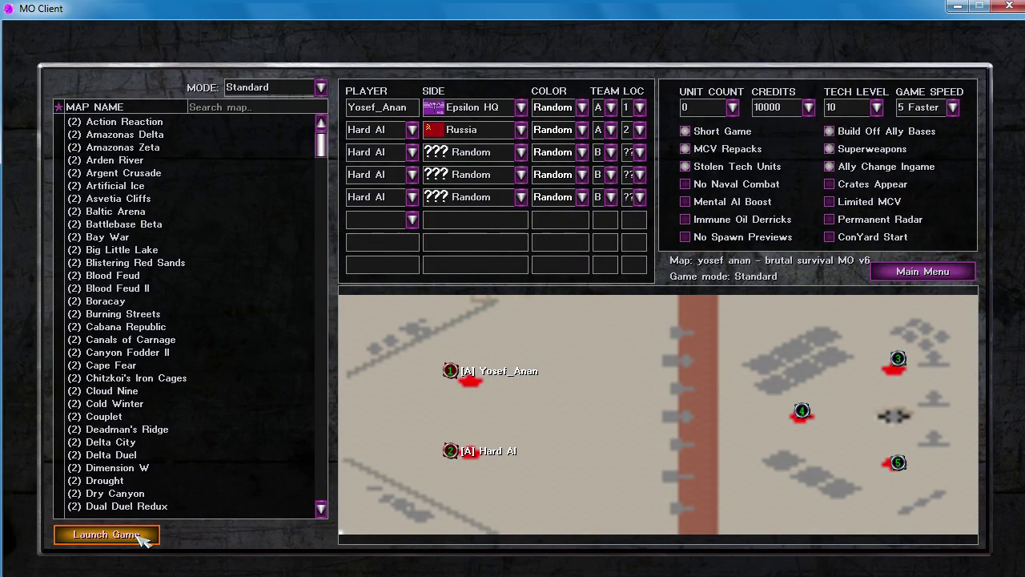
left_click(140, 538)
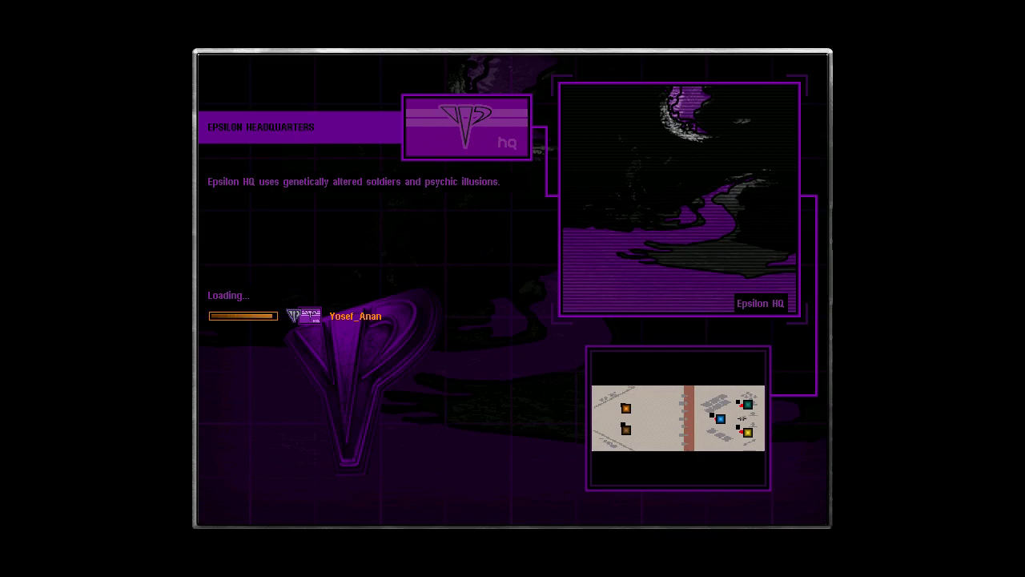
key("d")
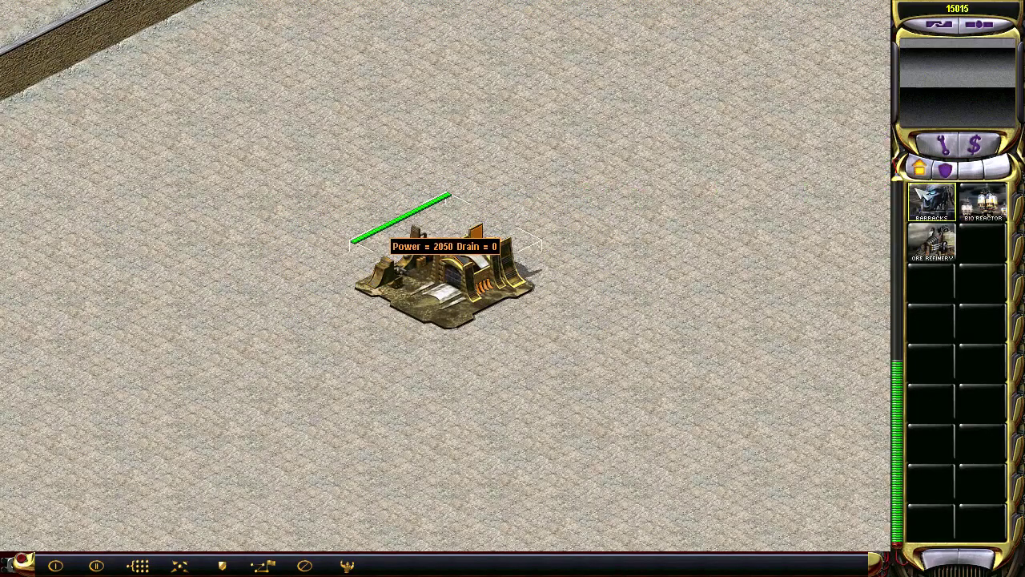
Build a Barracks and place it beside the Construction Yard.
left_click(950, 203)
right_click(674, 225)
key("q")
left_click(542, 204)
Start building a Bio Reactor and queue Initiates, Archers and Spooks for training.
left_click(973, 205)
left_click(970, 172)
left_click(935, 202)
left_click(984, 201)
left_click(984, 202)
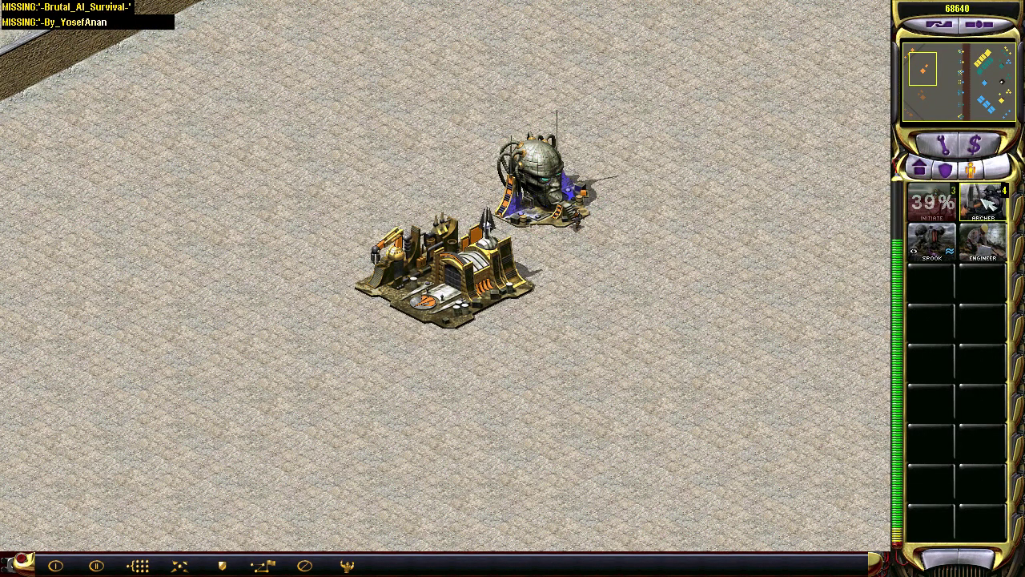
left_click(931, 243)
left_click(931, 243)
Start a defensive structure and place the finished Bio Reactor behind the Construction Yard, near the Barracks.
left_click(946, 170)
left_click(932, 202)
left_click(920, 168)
left_click(983, 202)
left_click(419, 160)
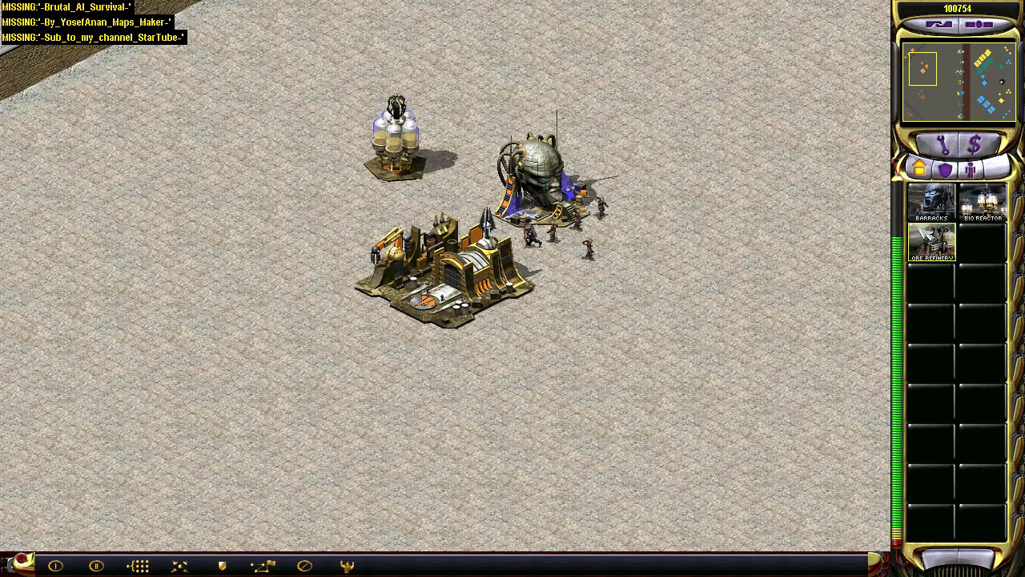
Start building an Ore Refinery and select the infantry gathered beside the Barracks.
right_click_drag(582, 218, 562, 183)
mouse_move(722, 187)
left_mouse_down()
mouse_move(562, 347)
mouse_move(519, 351)
left_mouse_up()
right_click(513, 353)
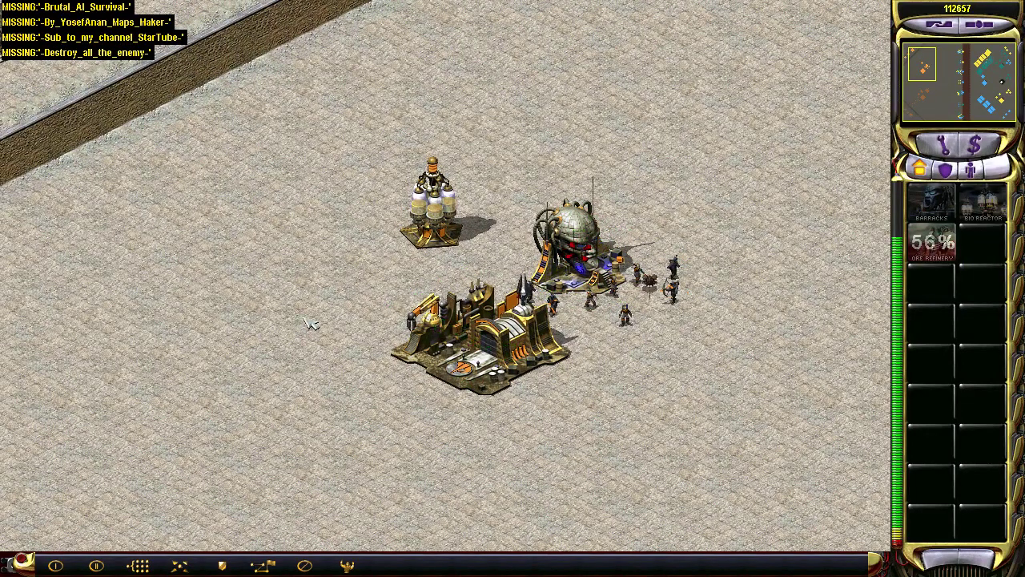